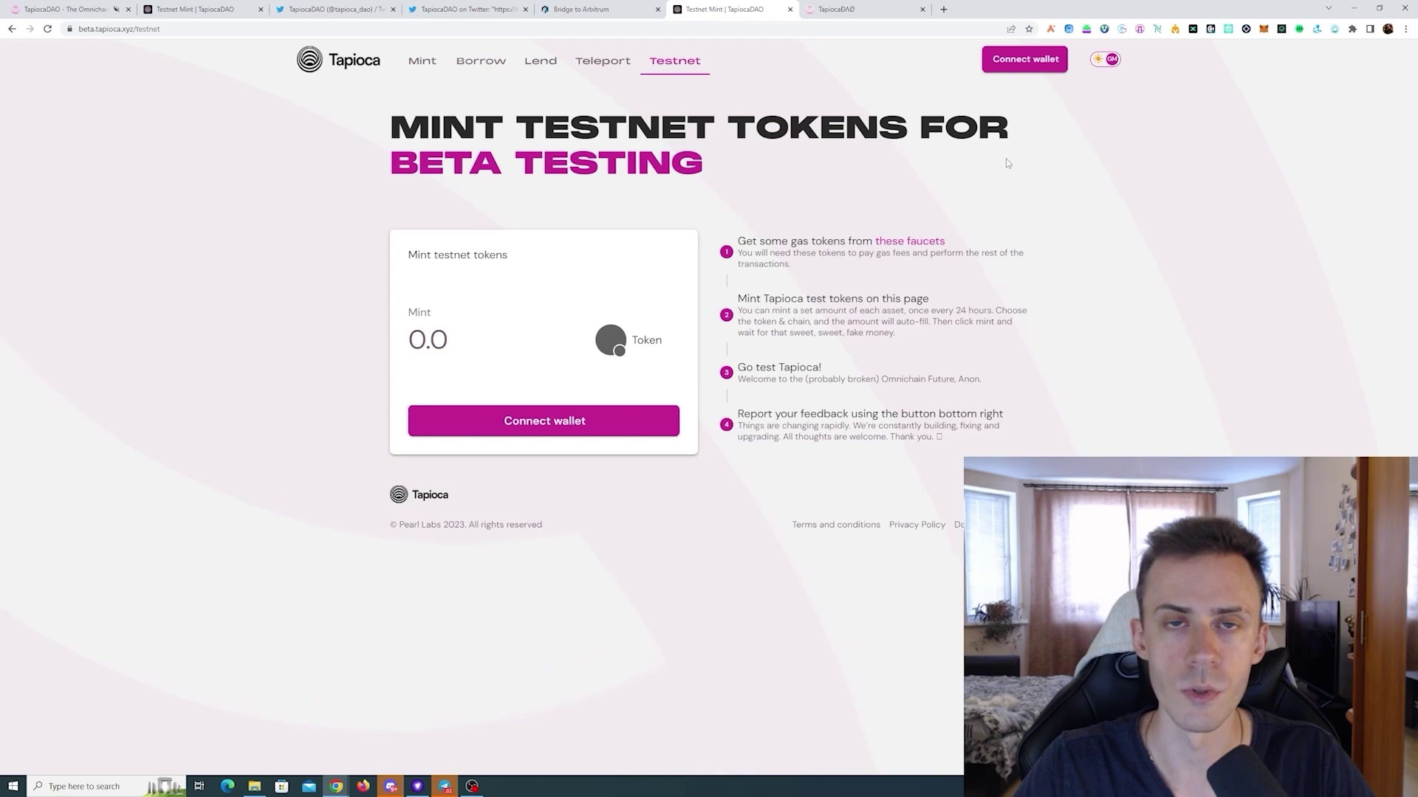
- Include testnets in ChainList and add Arbitrum Goerli to MetaMask, switching the wallet to it
{"action": "left_click", "coordinate": [909, 240]}
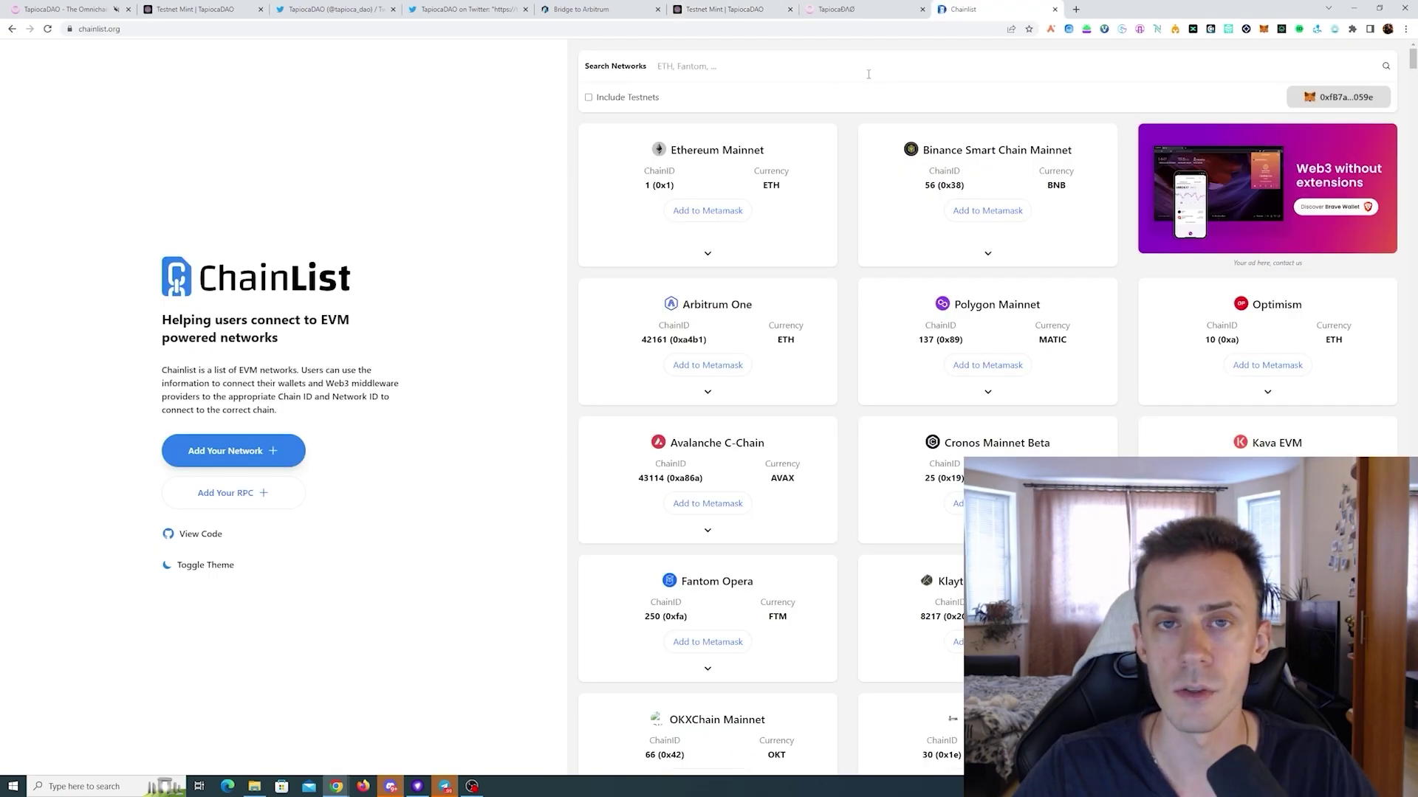
{"action": "left_click", "coordinate": [588, 99]}
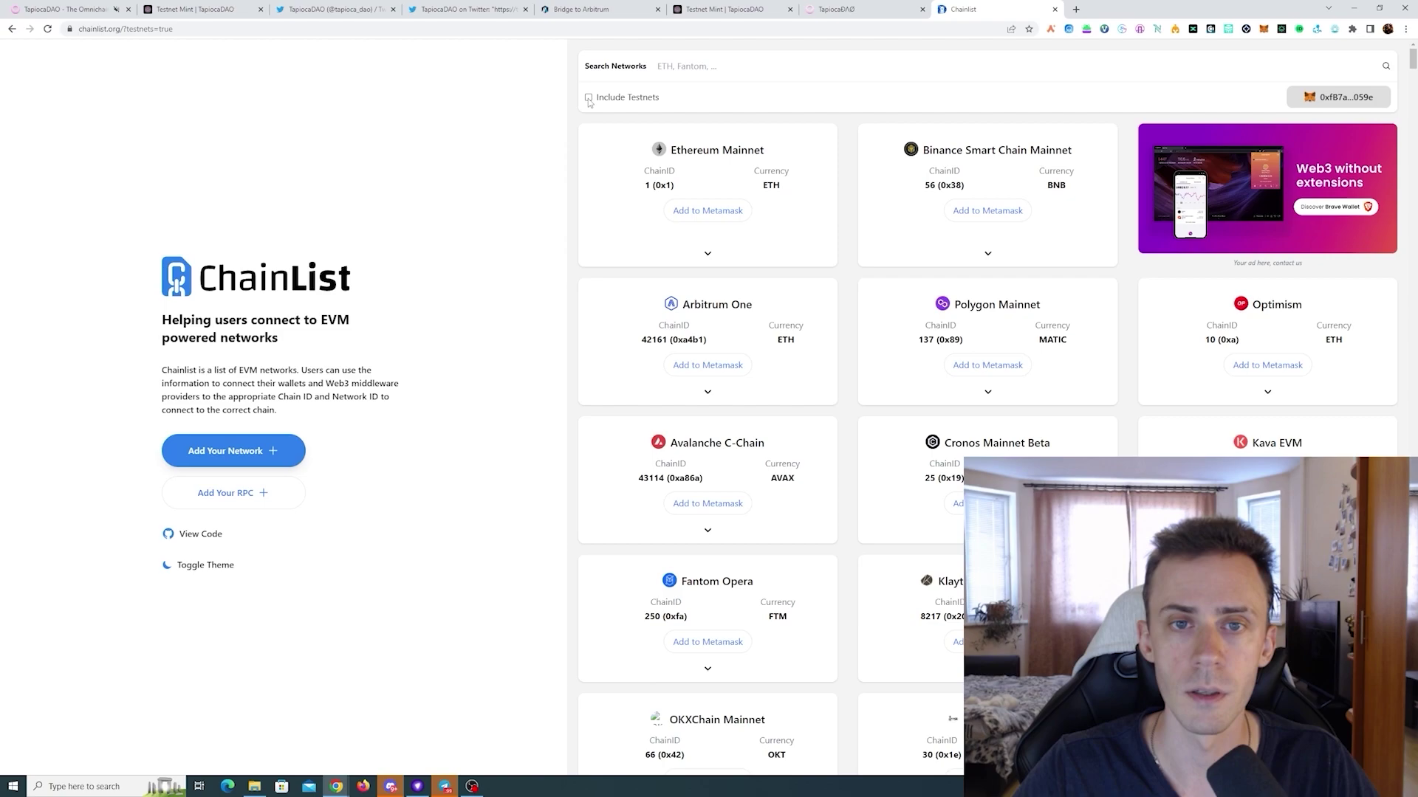
{"action": "left_click", "coordinate": [753, 62]}
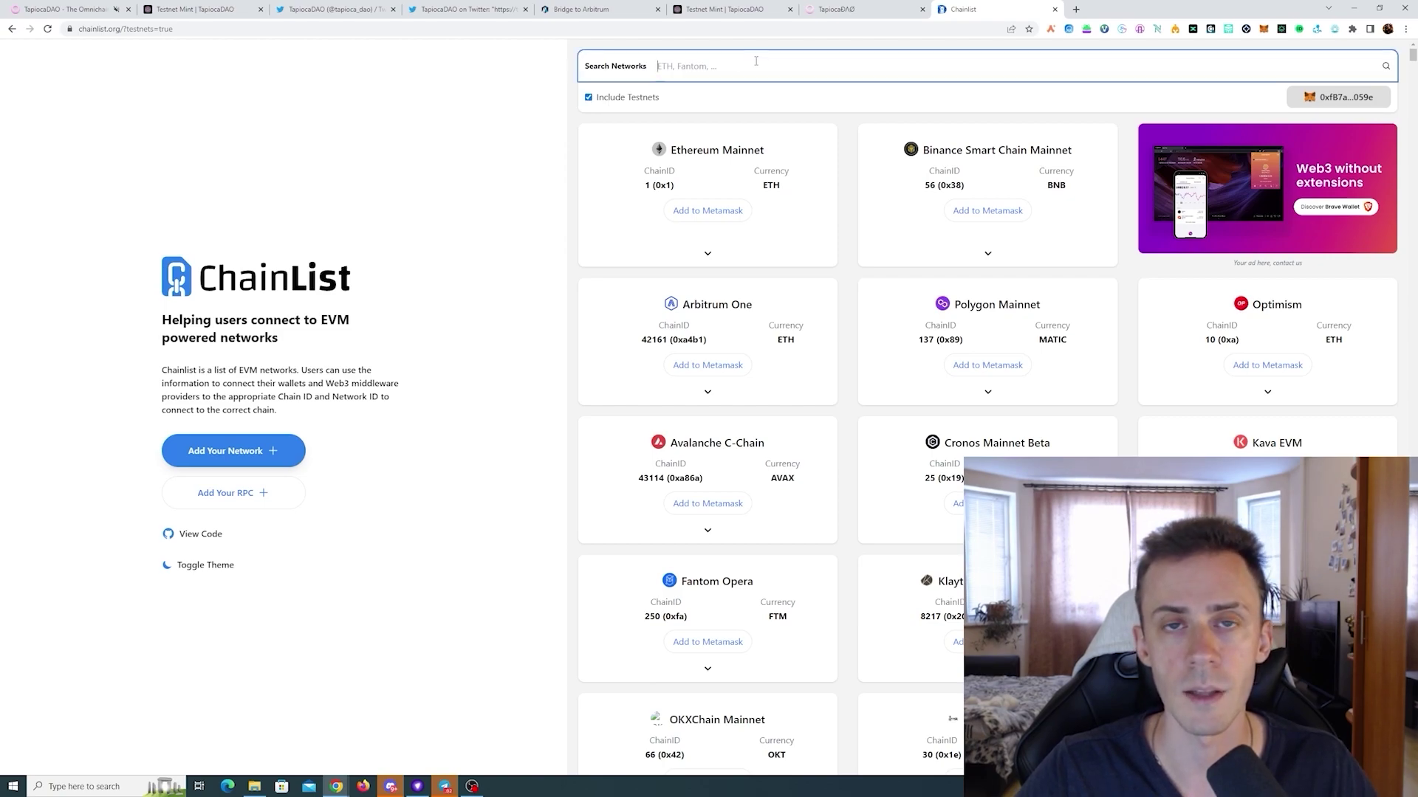
{"action": "type", "text": "arbitrum"}
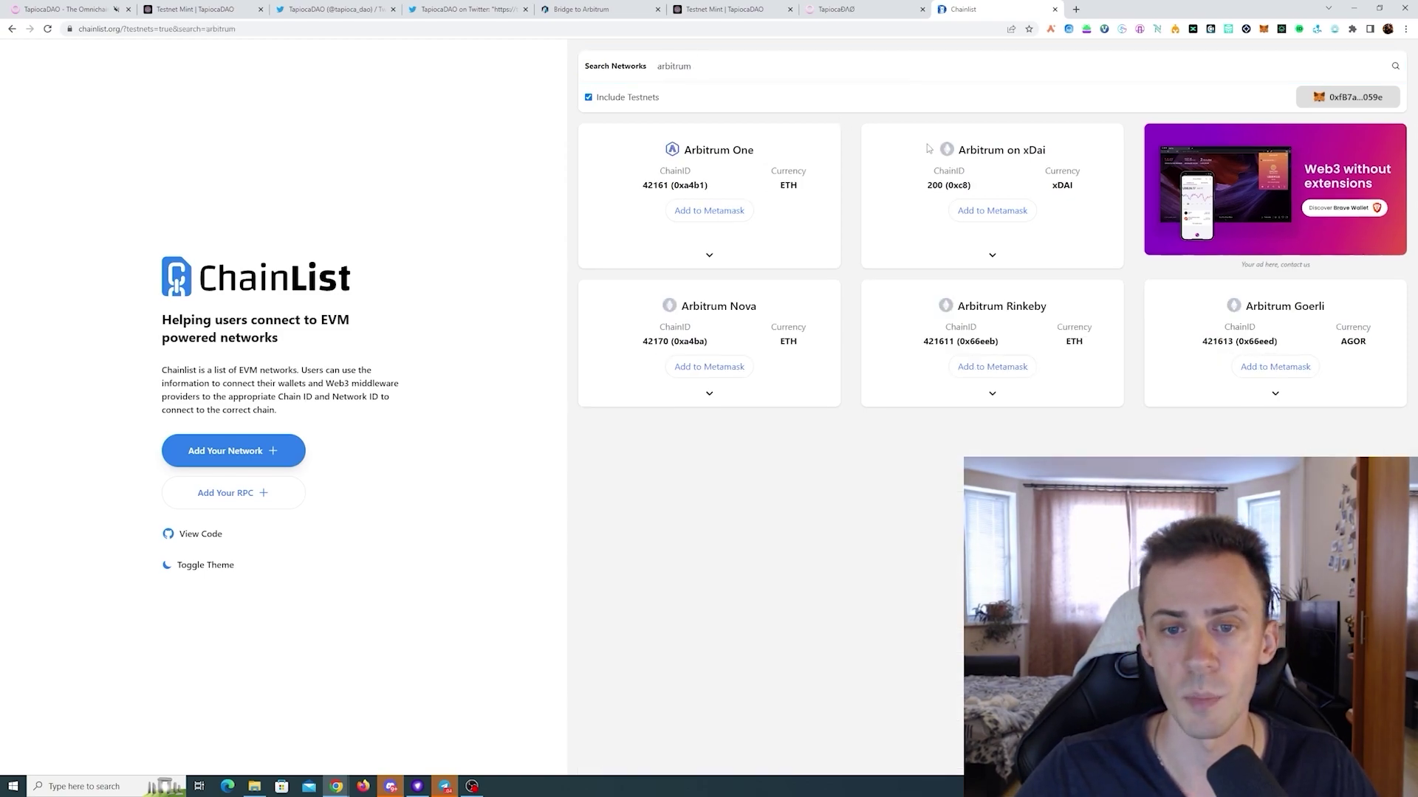
{"action": "left_click", "coordinate": [1275, 367]}
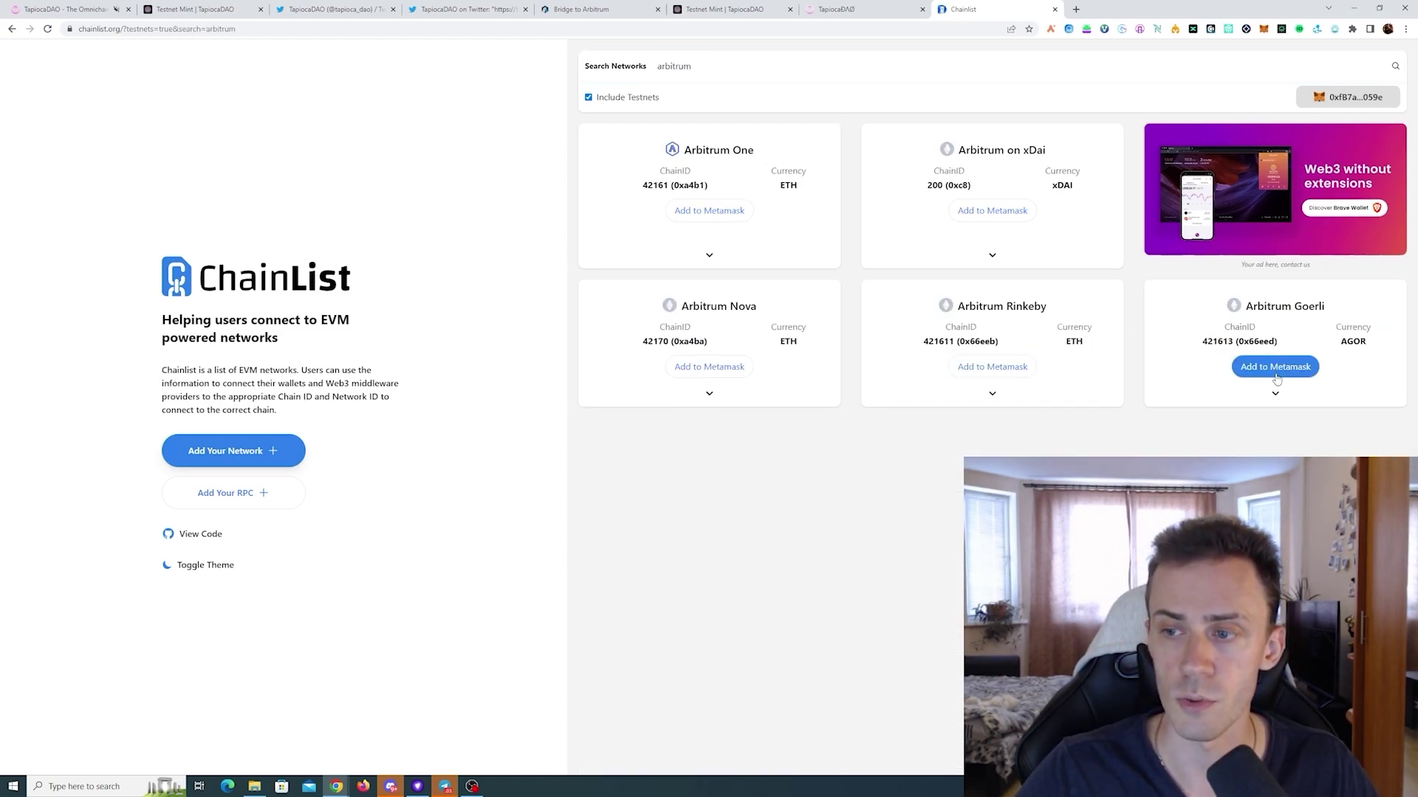
{"action": "left_click", "coordinate": [1368, 312]}
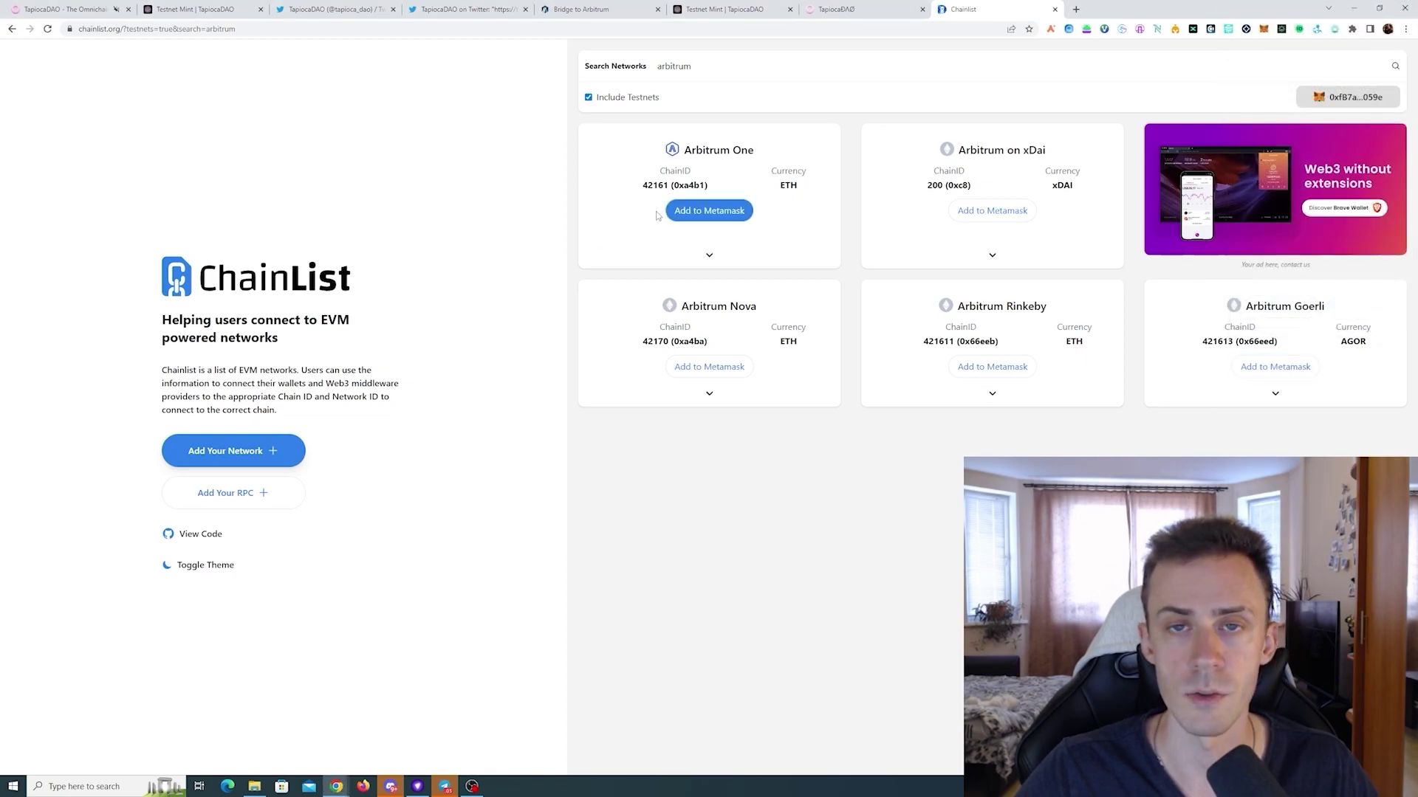
- Add Fantom Testnet (chain 4002) to MetaMask and switch the wallet to it
{"action": "key", "text": "ctrl+a"}
{"action": "type", "text": "fantom"}
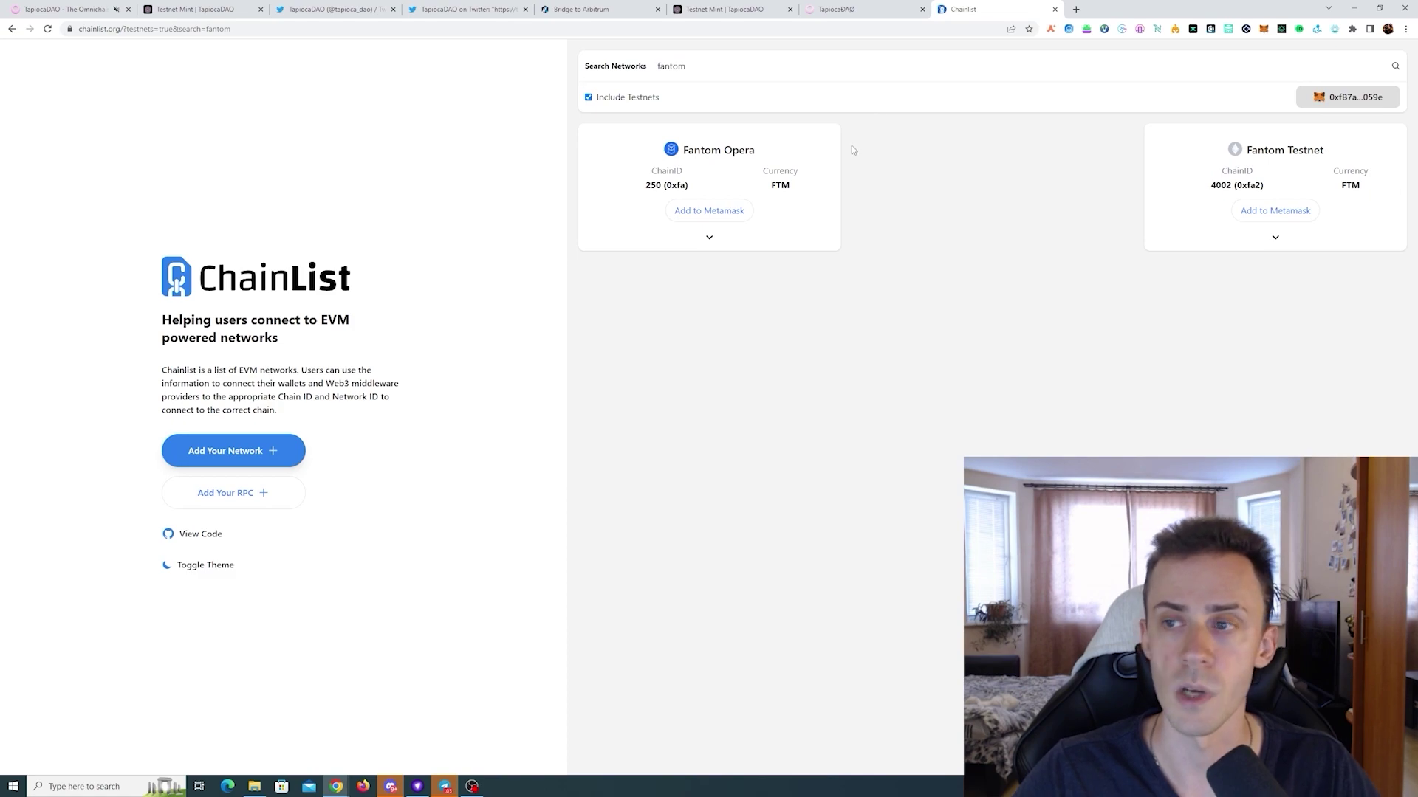
{"action": "left_click", "coordinate": [1275, 211]}
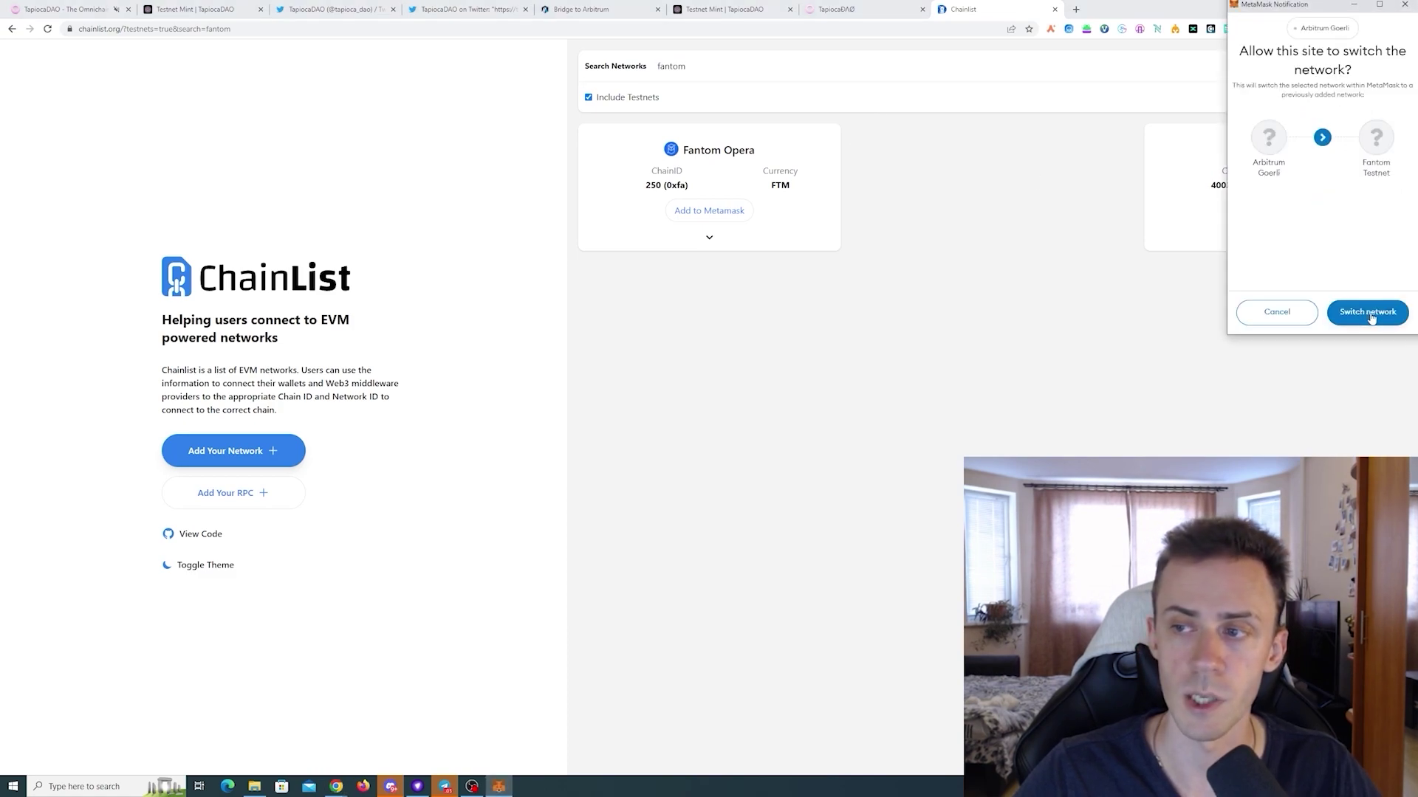
{"action": "left_click", "coordinate": [1368, 312]}
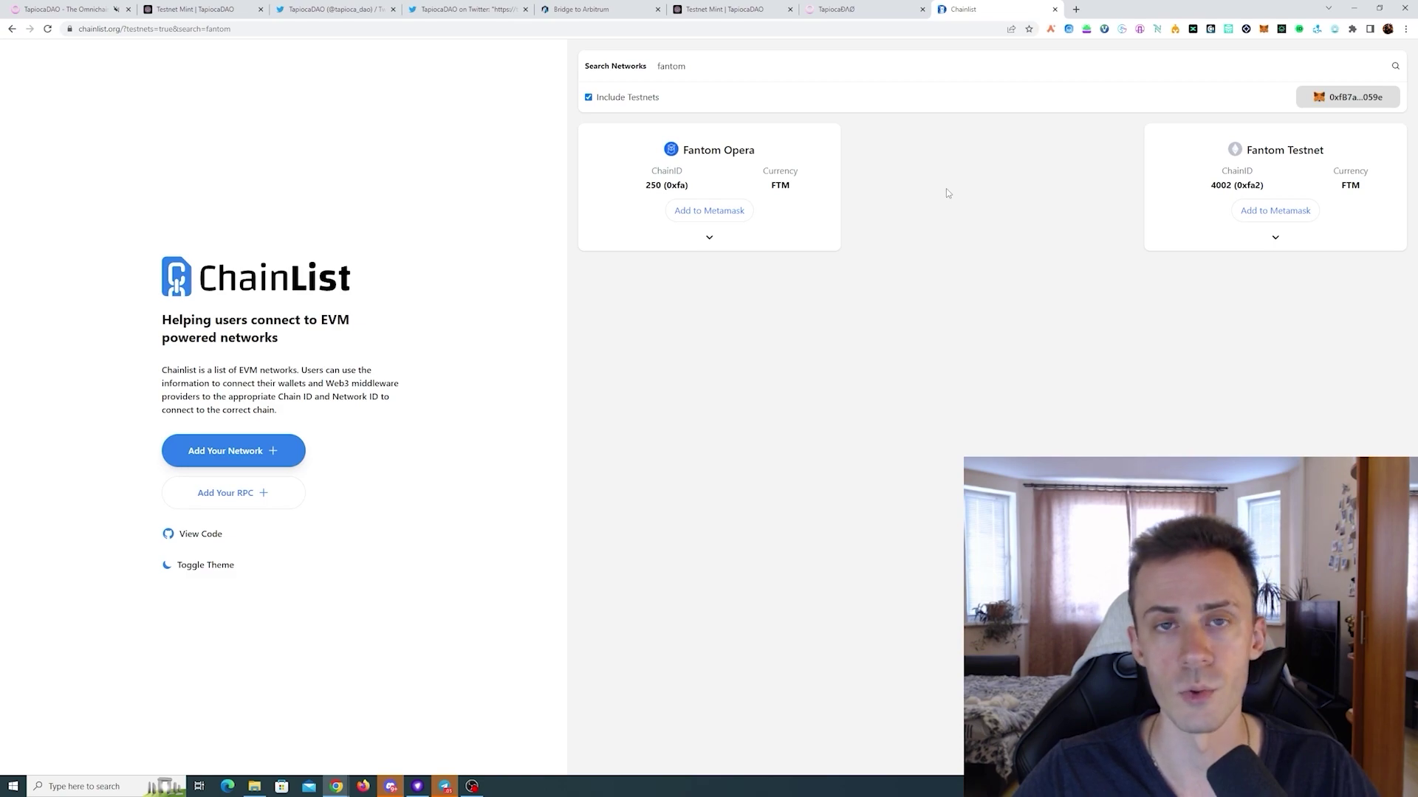
- Open the Avalanche Fuji faucet from the Tapioca testnet faucets list in a new tab
{"action": "key", "text": "ctrl+shift+Tab"}
{"action": "key", "text": "ctrl+shift+Tab"}
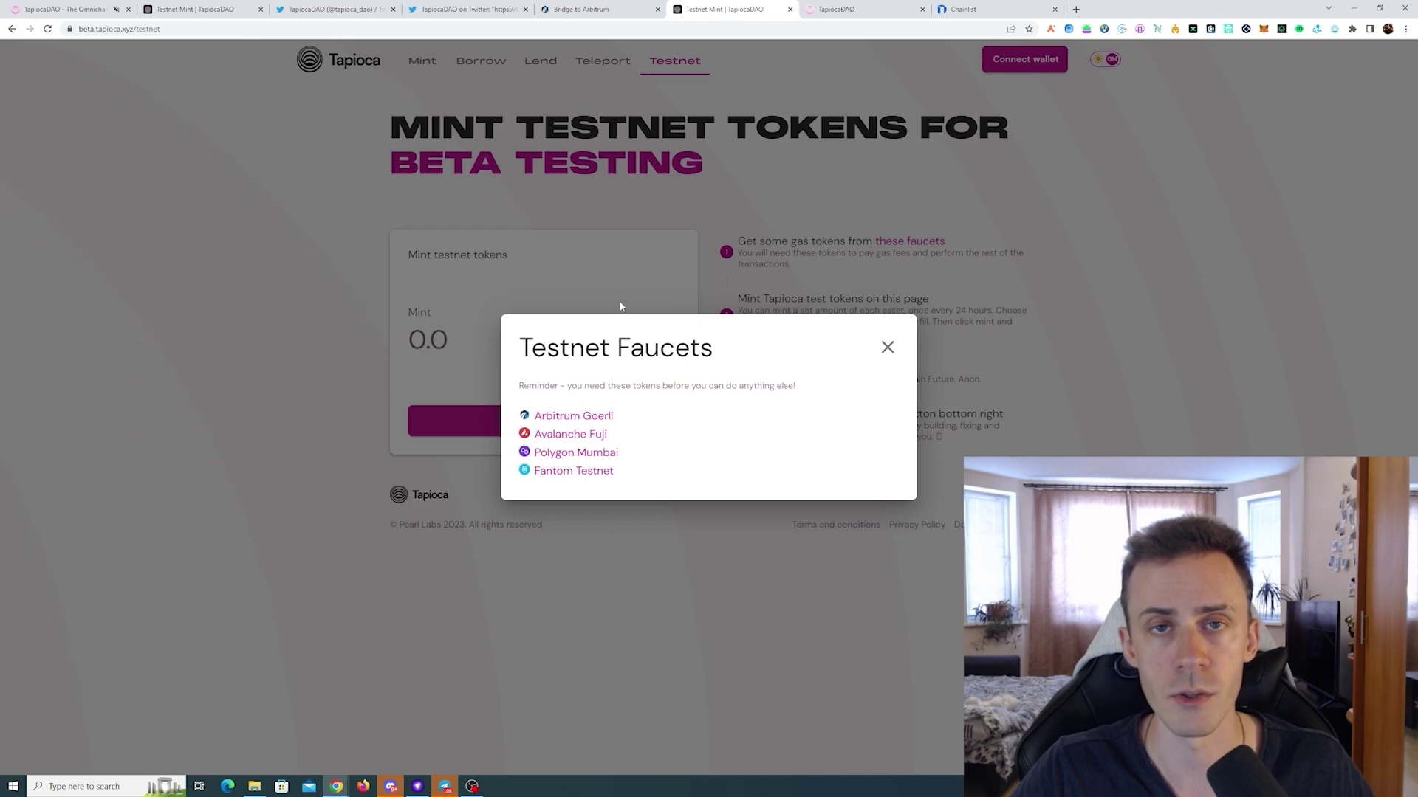
{"action": "right_click", "coordinate": [580, 435]}
{"action": "left_click", "coordinate": [614, 443]}
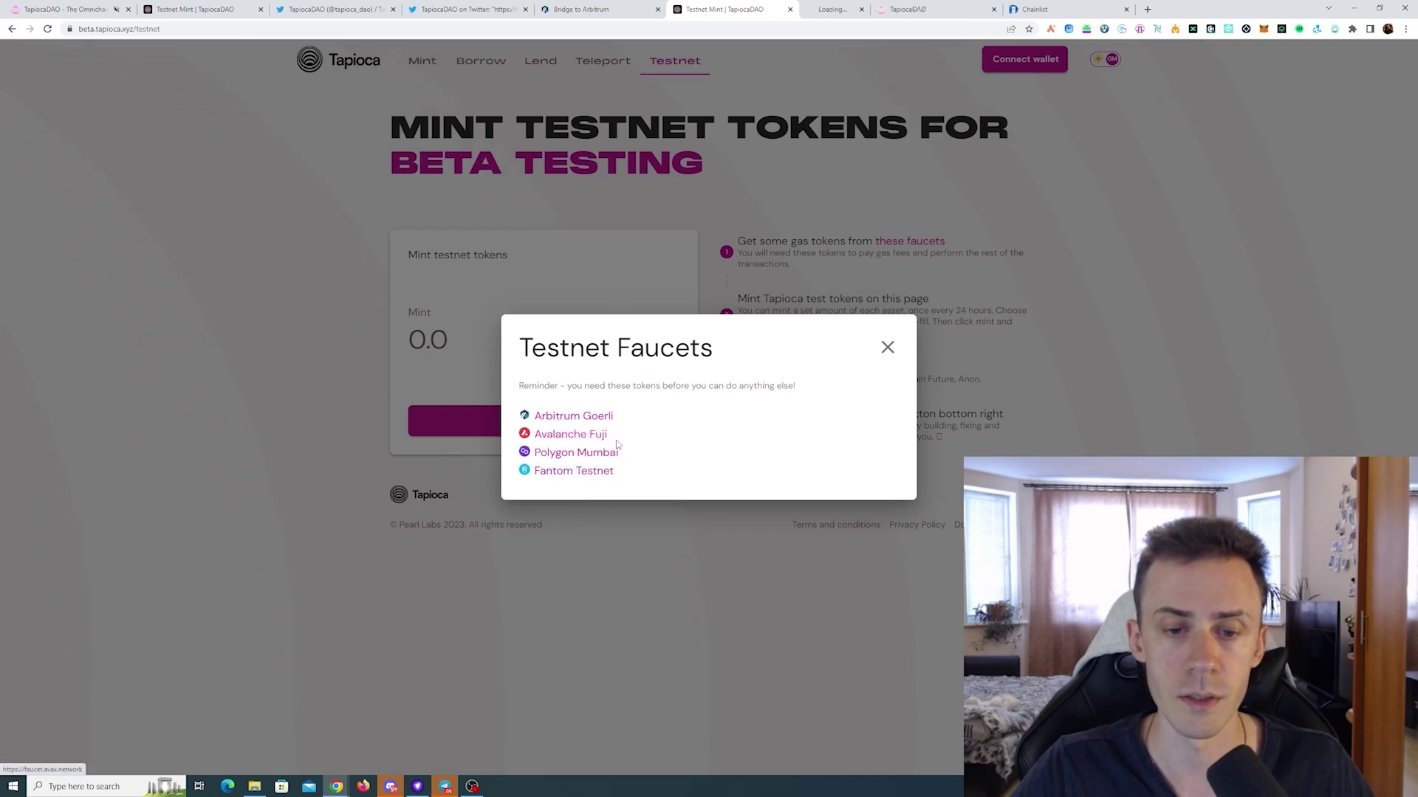
{"action": "key", "text": "ctrl+Tab"}
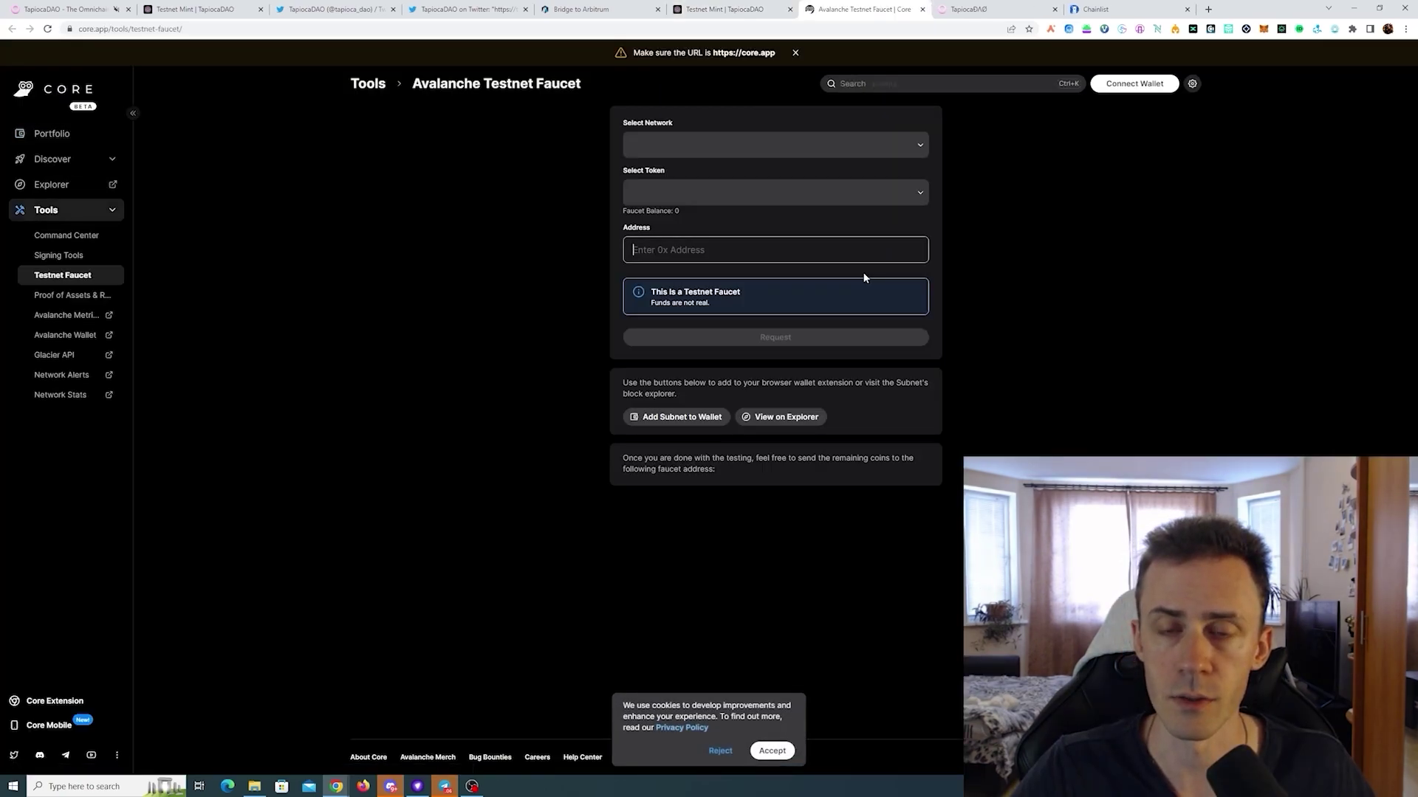
- Connect MetaMask to the Core faucet, accepting the terms, and request 2 test AVAX on Fuji
{"action": "left_click", "coordinate": [1134, 83]}
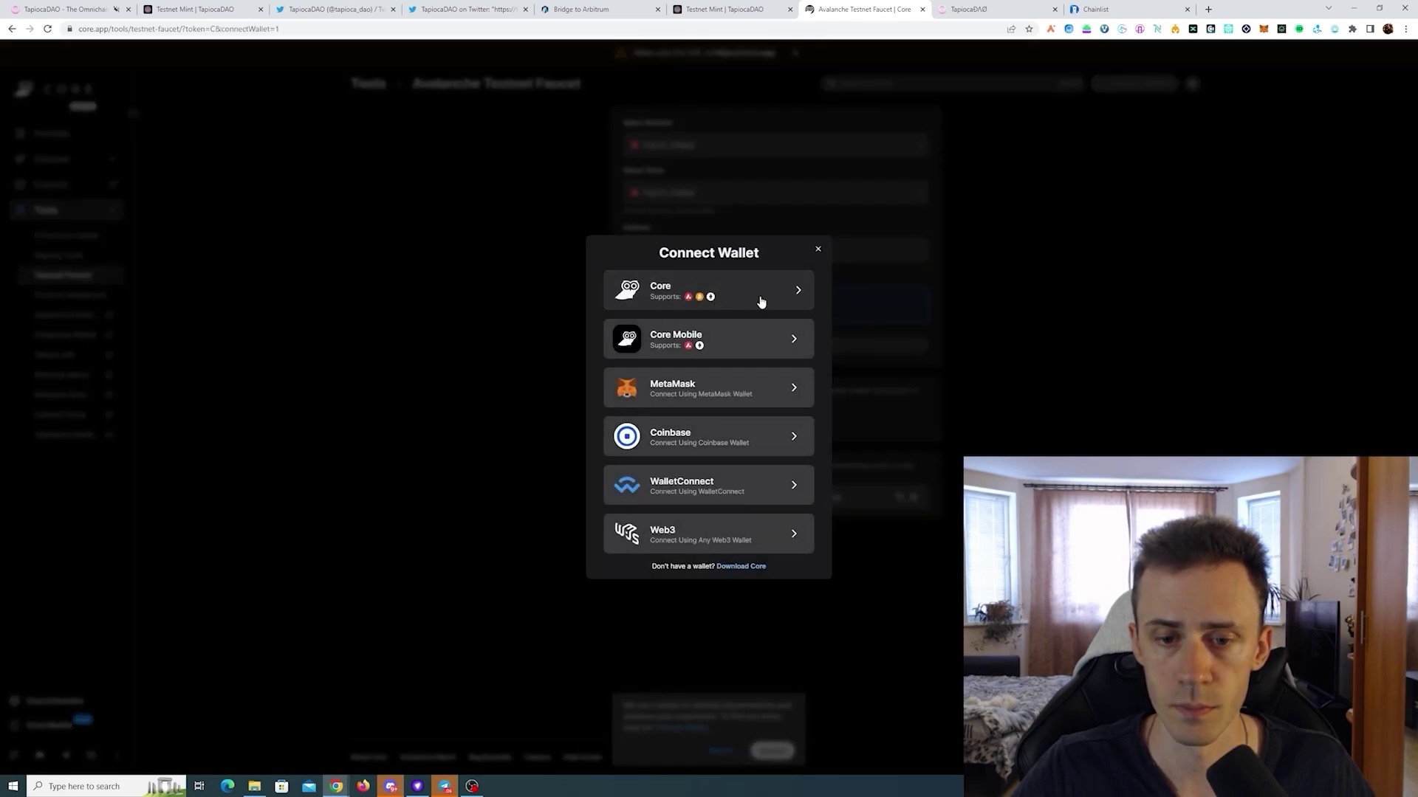
{"action": "left_click", "coordinate": [766, 399]}
{"action": "left_click", "coordinate": [644, 417]}
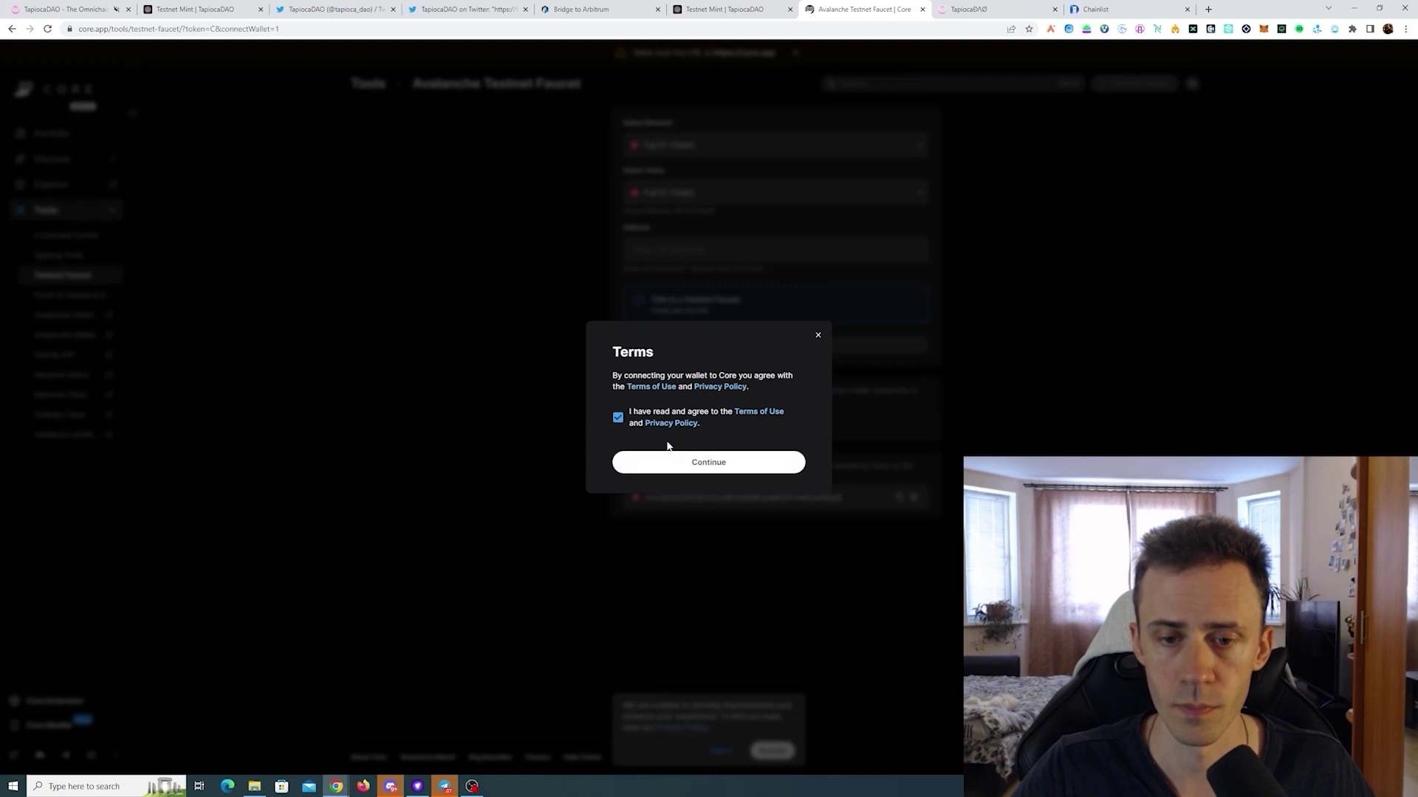
{"action": "left_click", "coordinate": [708, 458]}
{"action": "left_click", "coordinate": [1388, 314]}
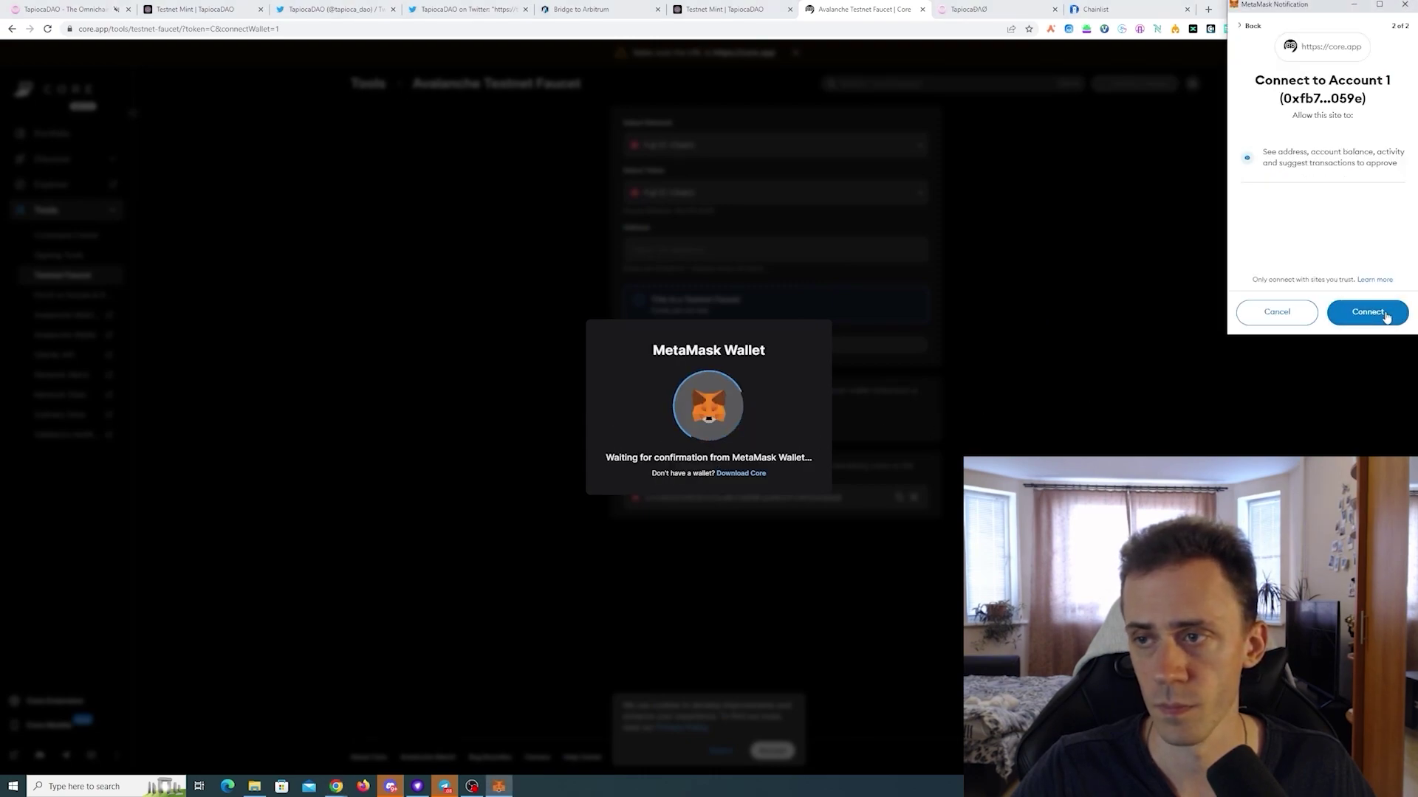
{"action": "left_click", "coordinate": [1387, 316]}
{"action": "left_click", "coordinate": [910, 345]}
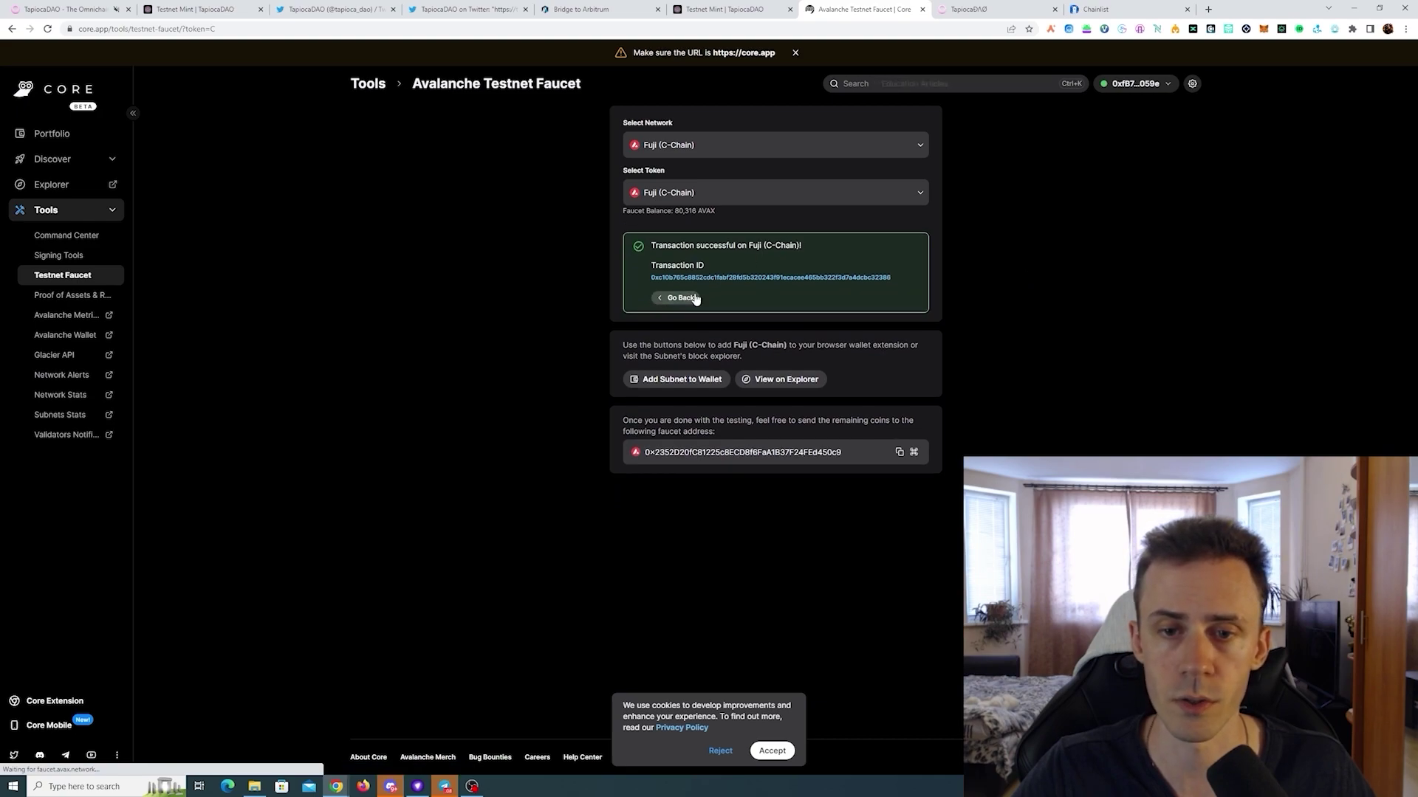
- Open the Polygon Mumbai faucet from the testnet faucets list in a new tab
{"action": "key", "text": "ctrl+shift+Tab"}
{"action": "right_click", "coordinate": [585, 460]}
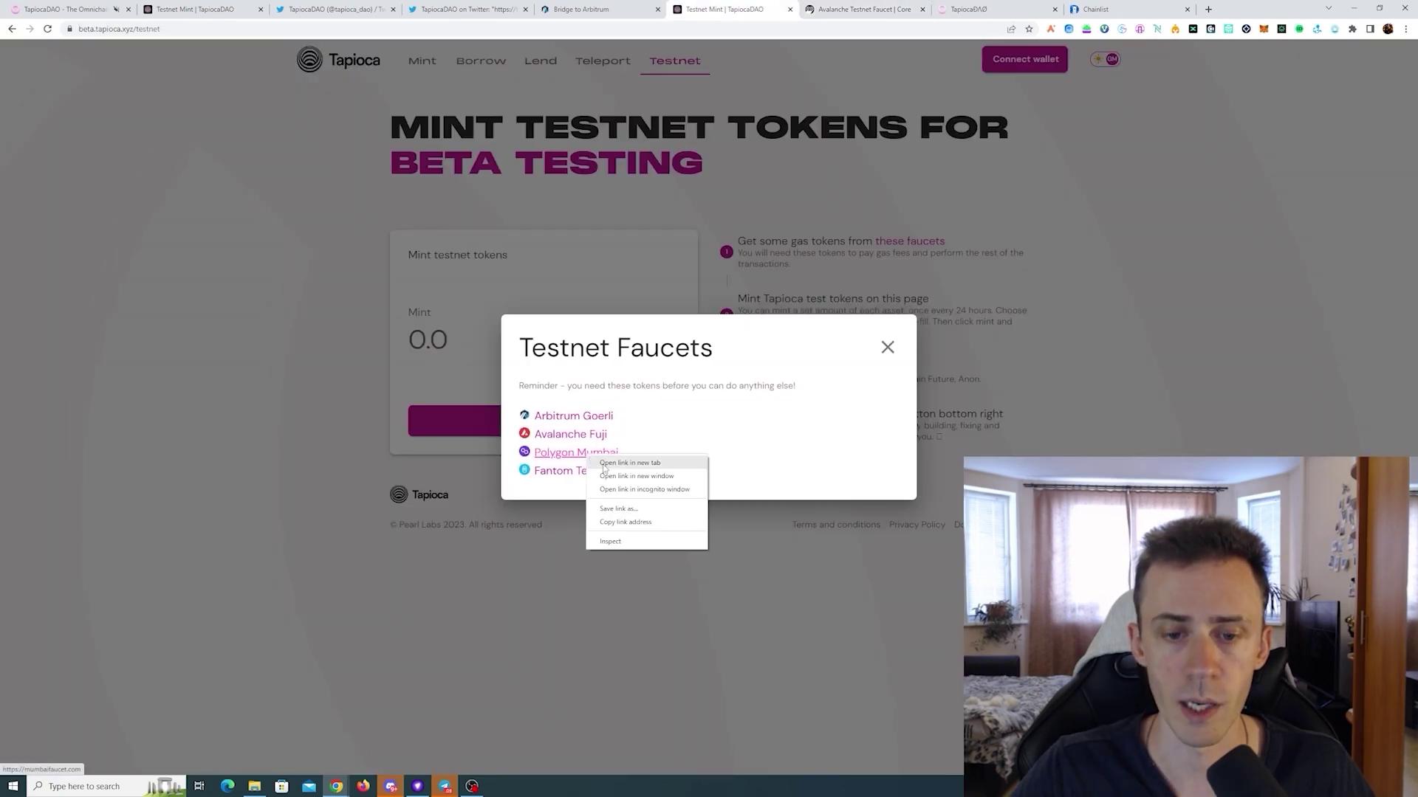
{"action": "left_click", "coordinate": [620, 470]}
{"action": "key", "text": "ctrl+Tab"}
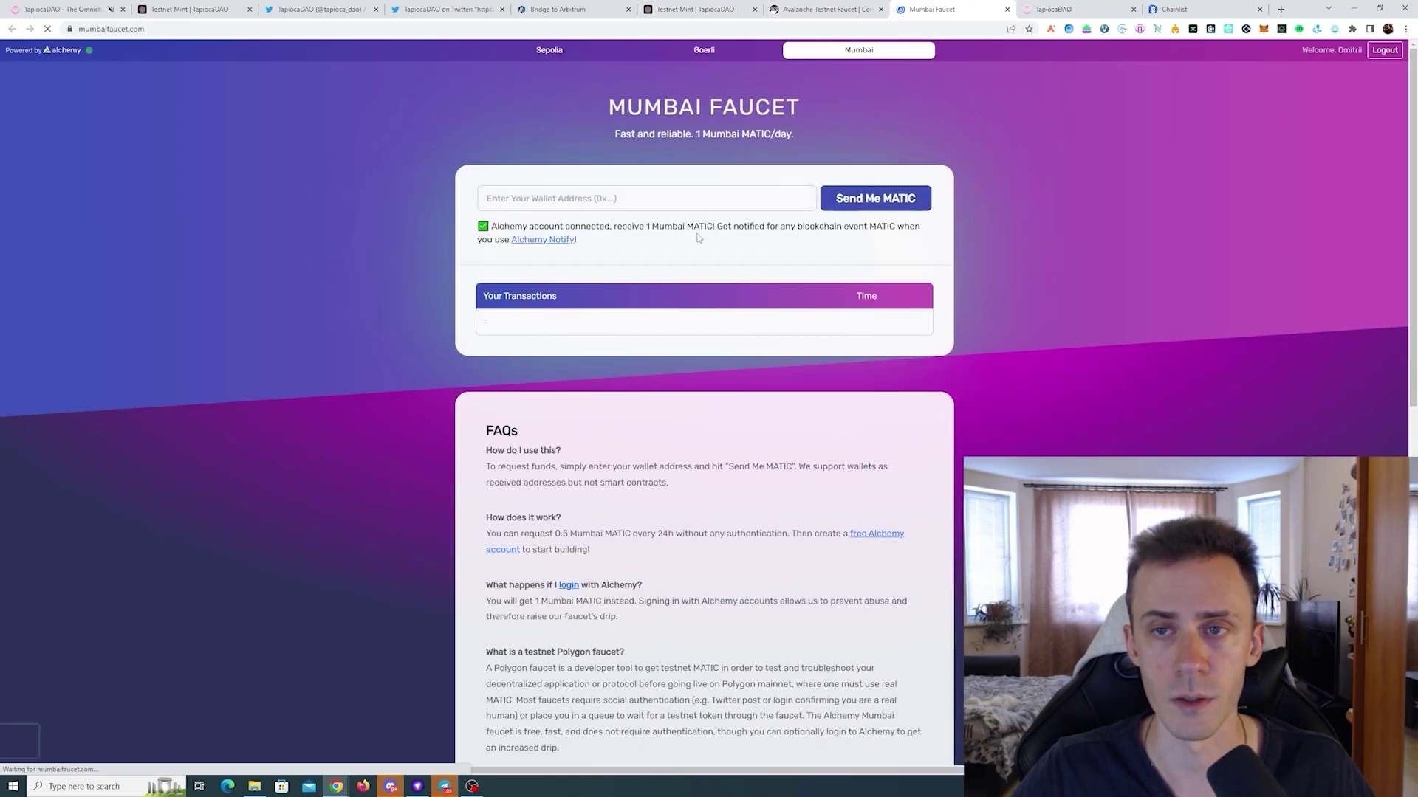
- Paste the wallet address into the Alchemy faucet and request Mumbai MATIC
{"action": "left_click", "coordinate": [1263, 29]}
{"action": "left_click", "coordinate": [744, 203]}
{"action": "key", "text": "ctrl+v"}
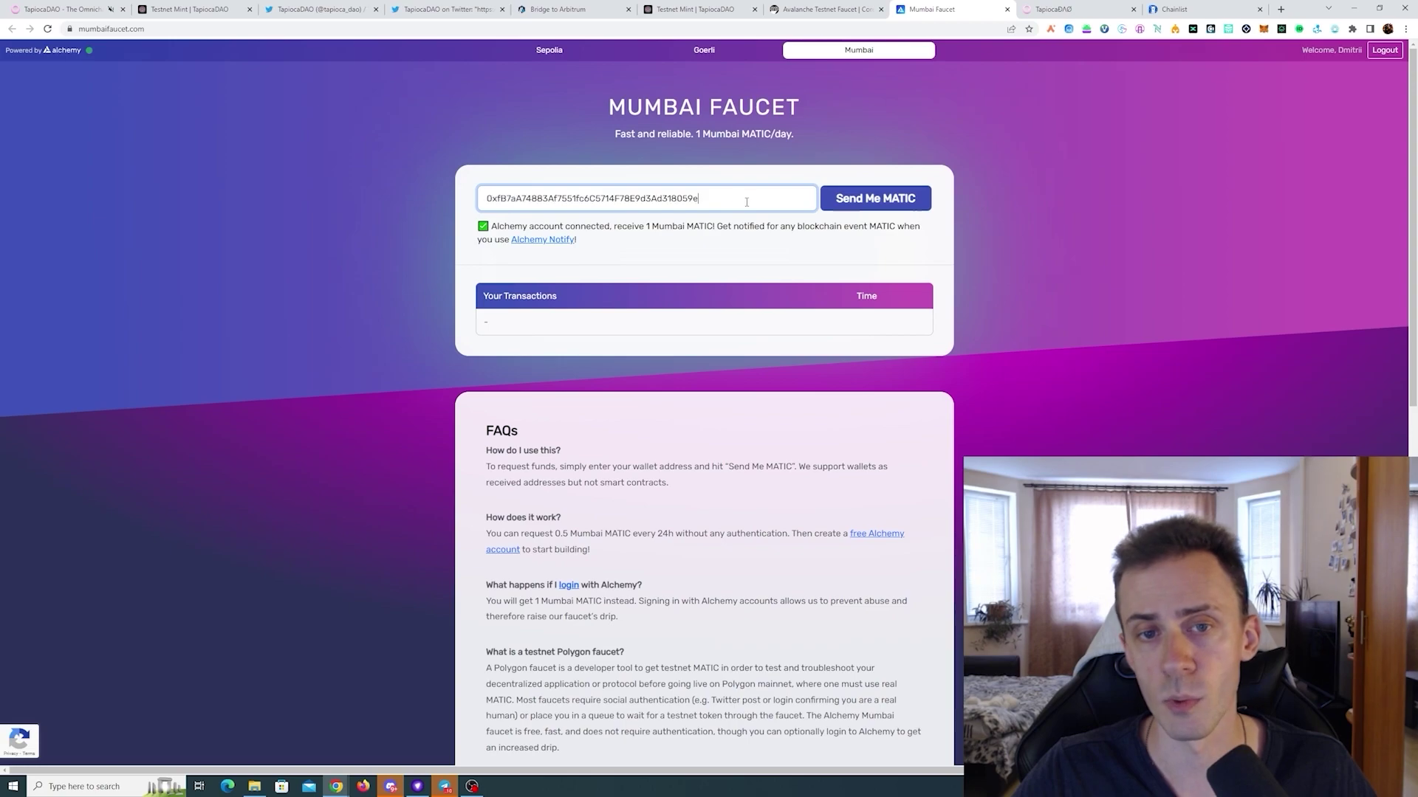
{"action": "left_click", "coordinate": [886, 199]}
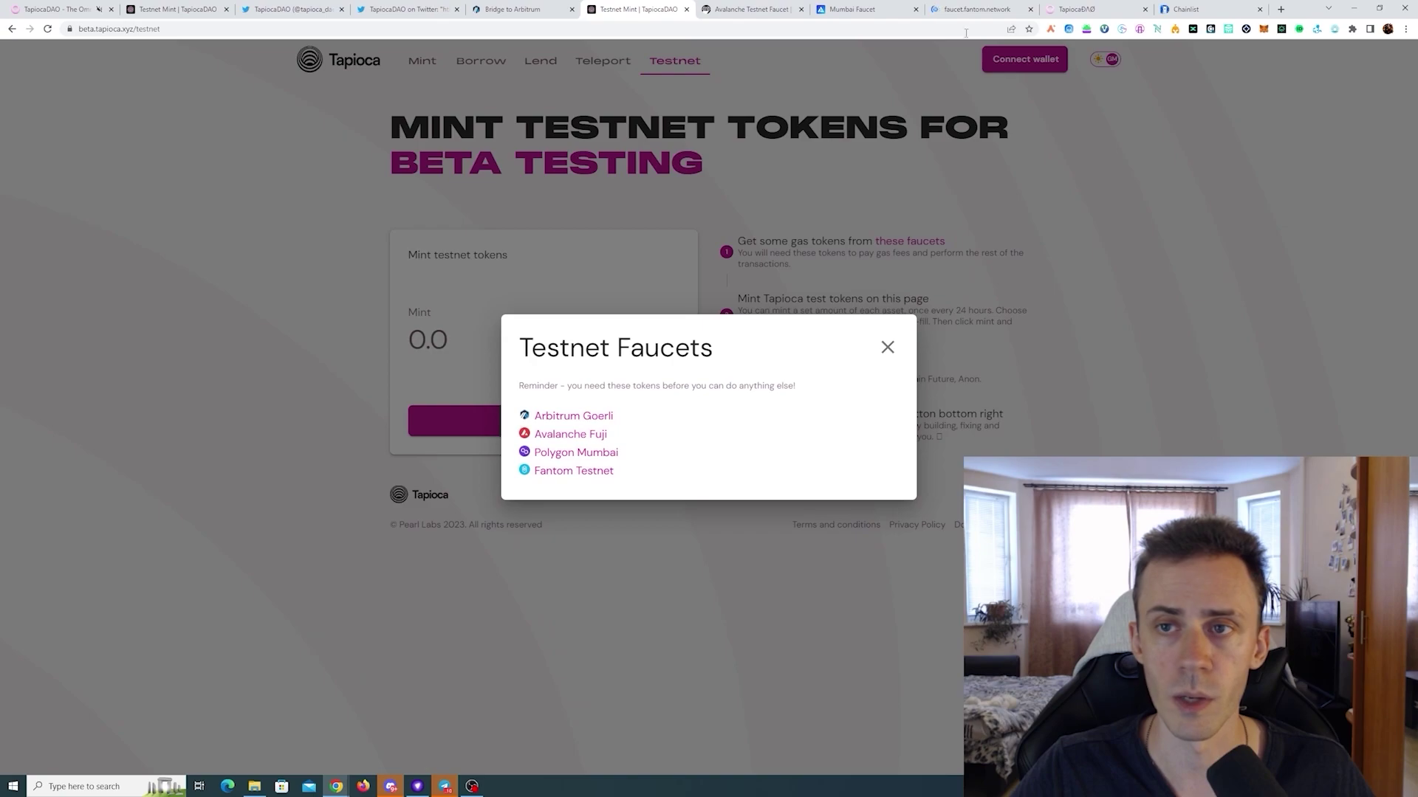
- Open the Fantom Testnet faucet, then the Arbitrum Goerli faucet (Pheasant Network), in new tabs
{"action": "left_click", "coordinate": [573, 468]}
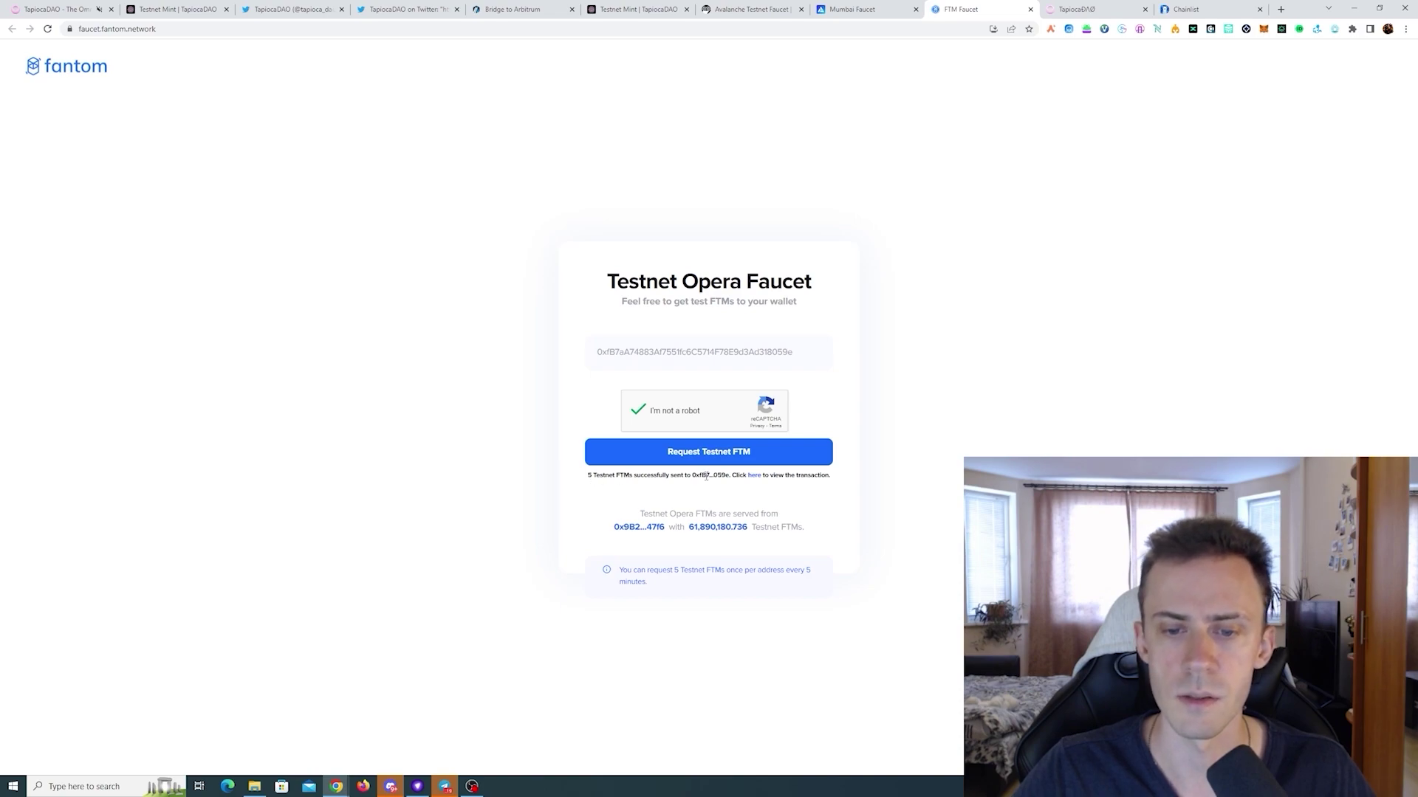
{"action": "key", "text": "ctrl+6"}
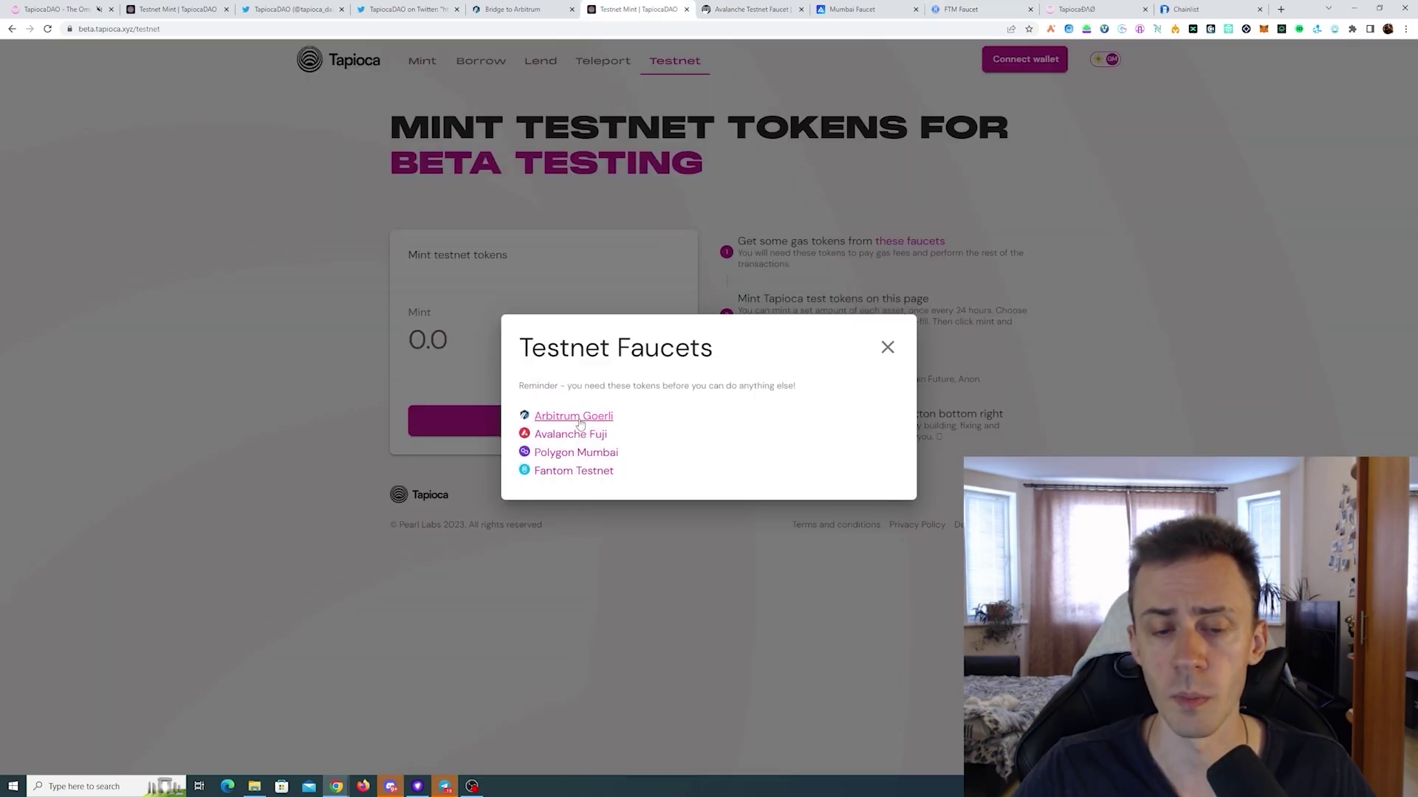
{"action": "right_click", "coordinate": [580, 423]}
{"action": "left_click", "coordinate": [607, 426]}
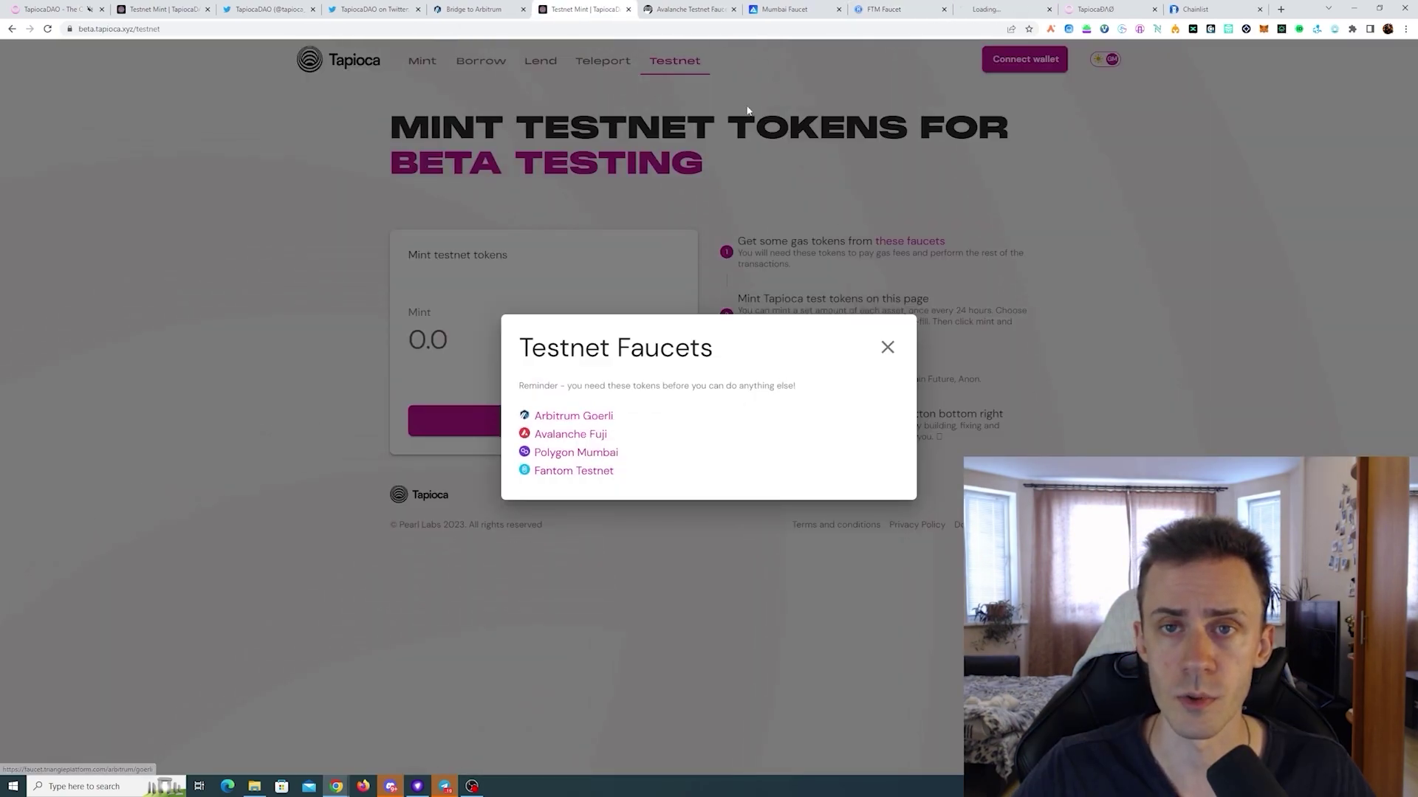
{"action": "left_click", "coordinate": [1015, 6]}
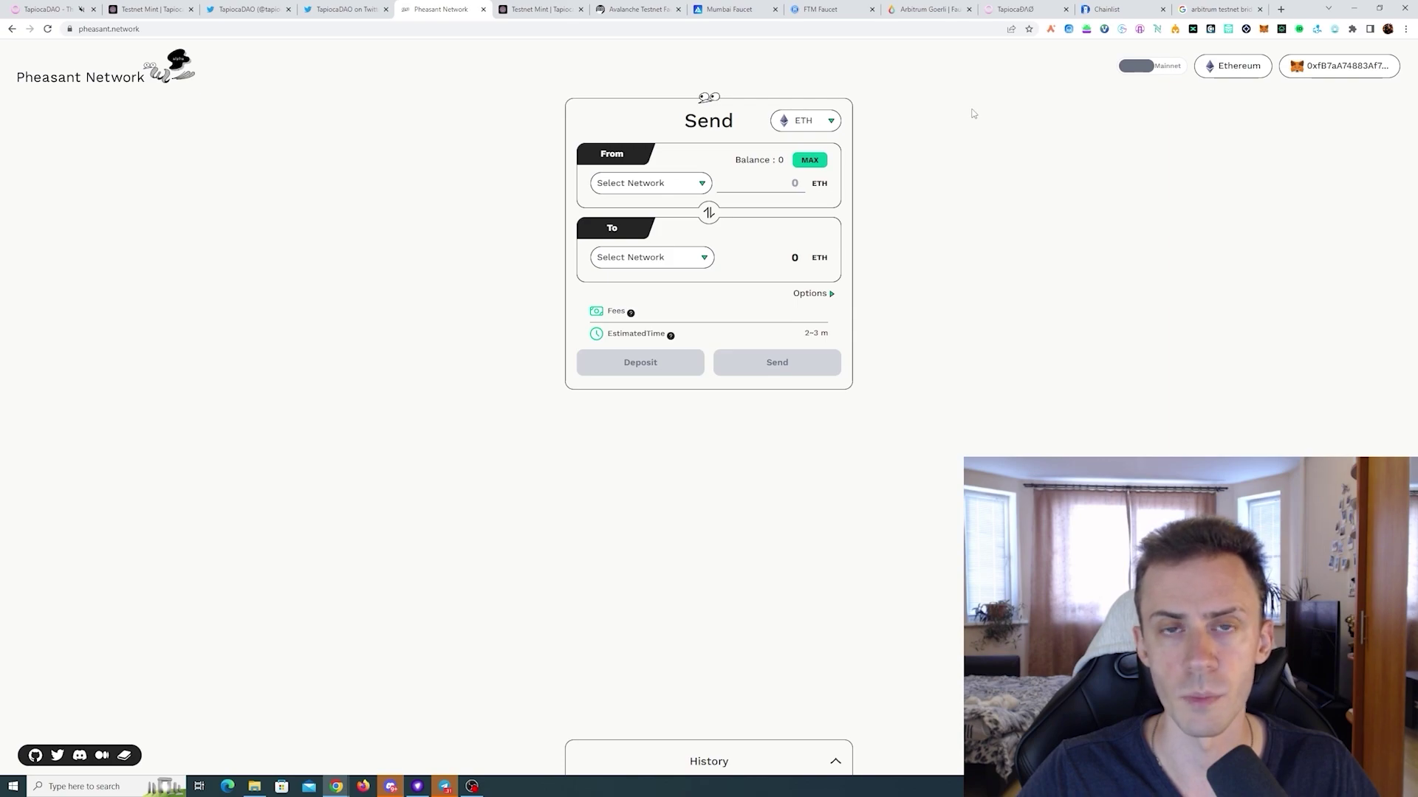
- Switch Pheasant Network to testnet mode and set the route from Goerli to Arbitrum Goerli
{"action": "left_click", "coordinate": [1255, 69]}
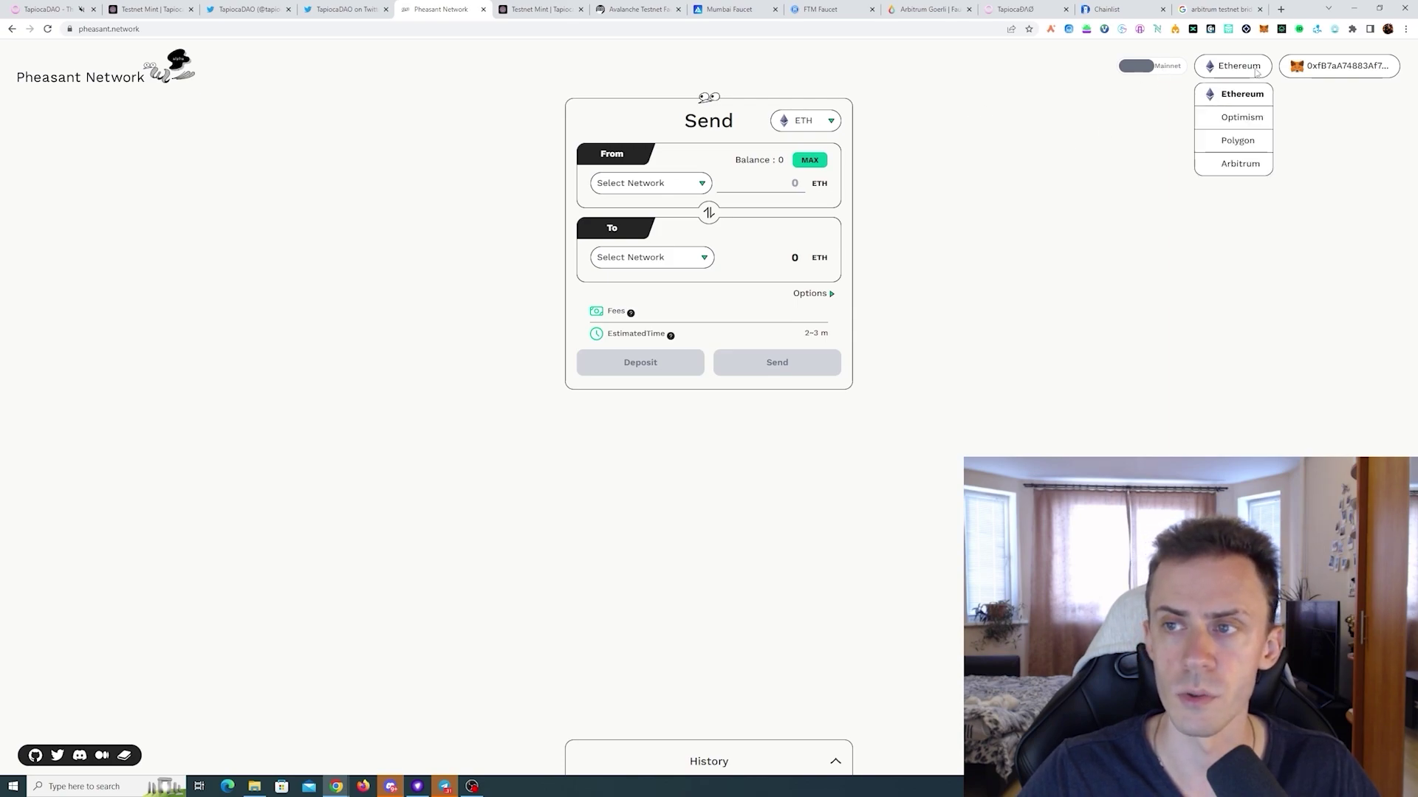
{"action": "left_click", "coordinate": [1156, 65]}
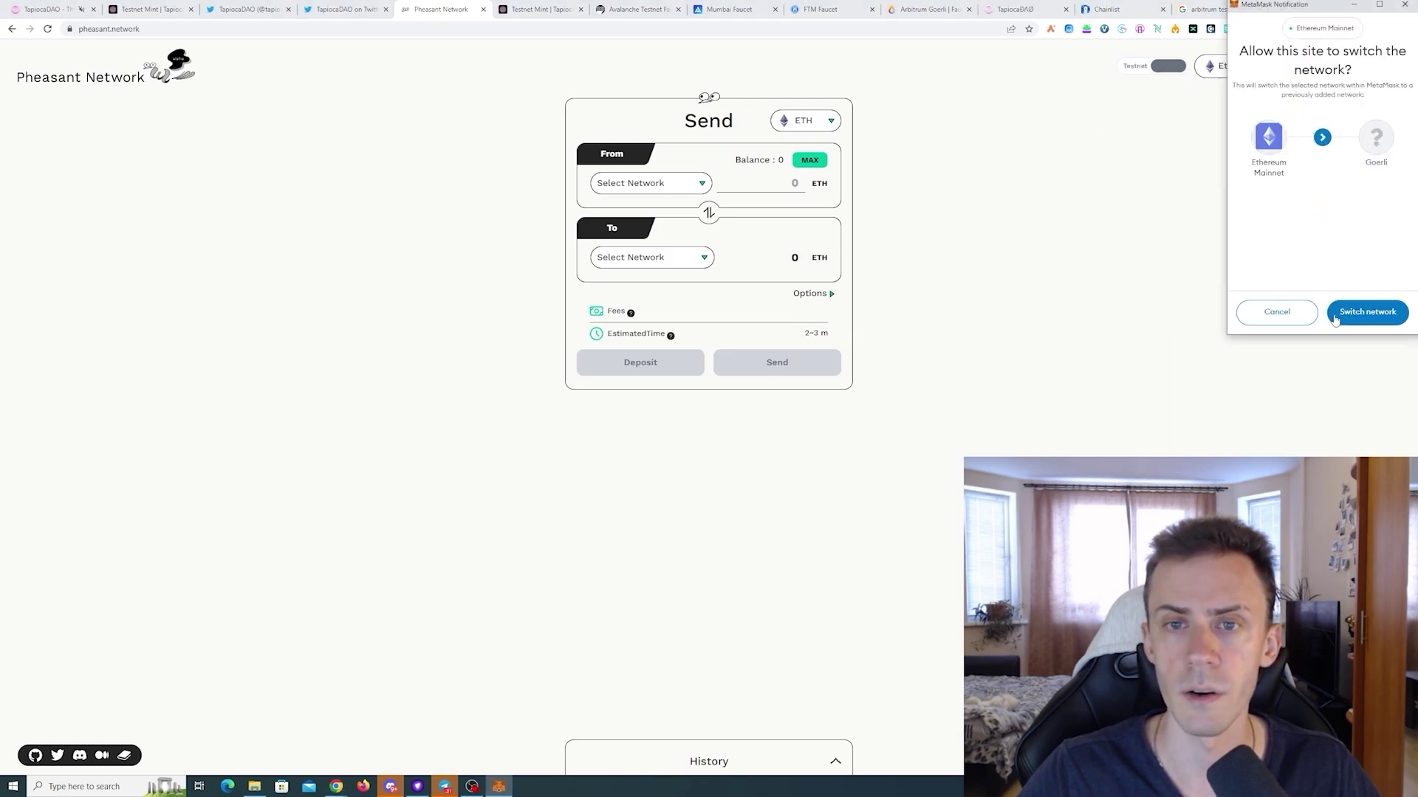
{"action": "left_click", "coordinate": [1366, 311]}
{"action": "left_click", "coordinate": [694, 183]}
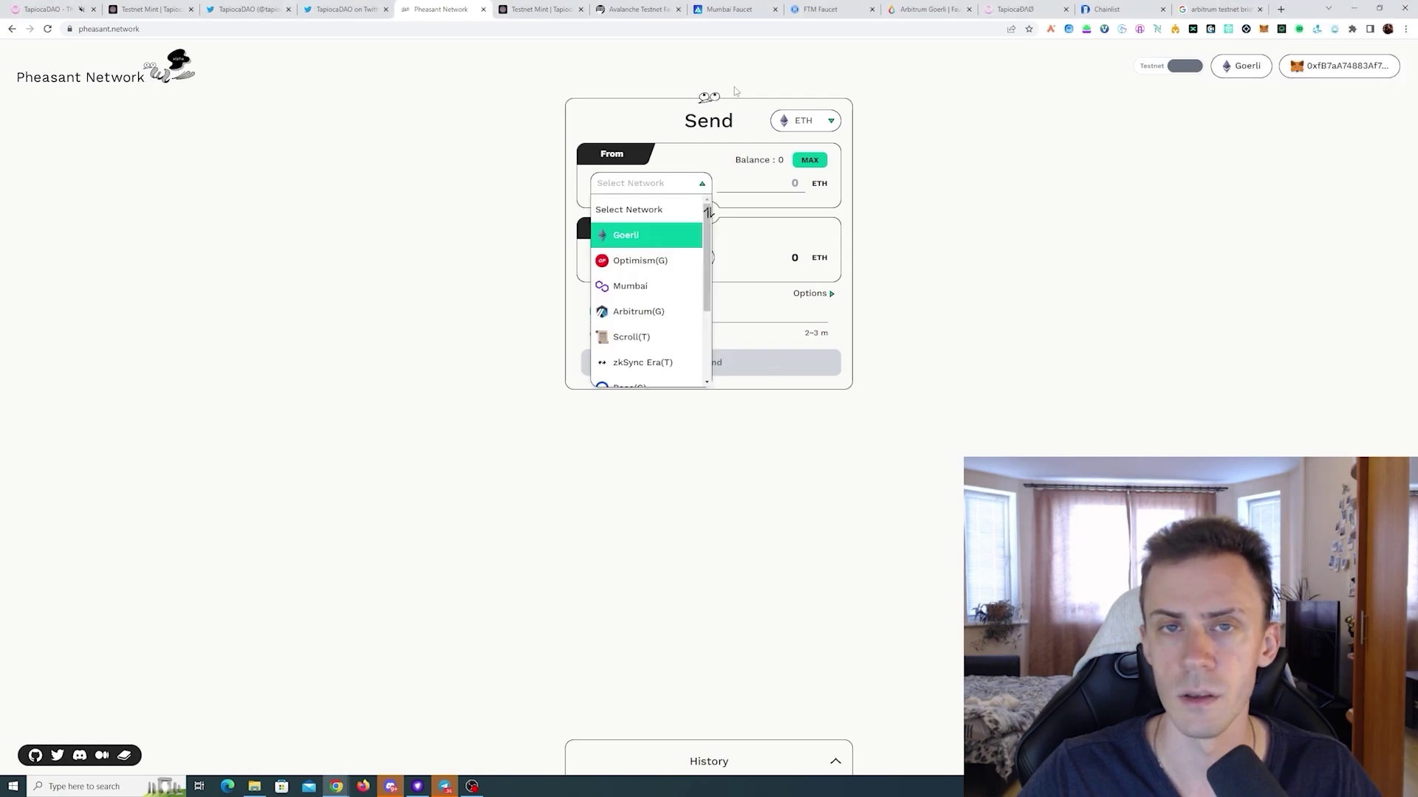
{"action": "left_click", "coordinate": [697, 244]}
{"action": "left_click", "coordinate": [694, 257]}
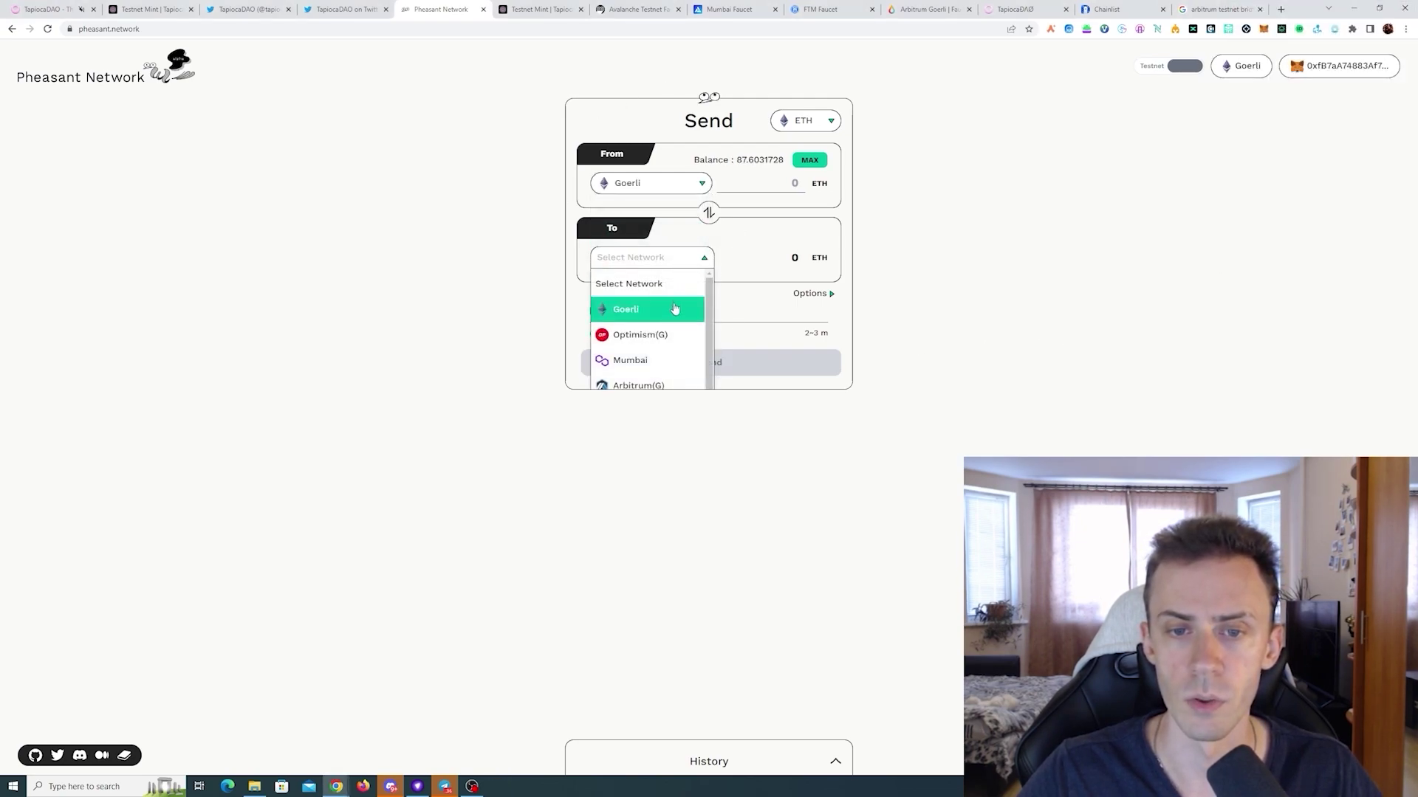
{"action": "scroll", "coordinate": [674, 305], "scroll_direction": "down", "scroll_amount": 2}
{"action": "left_click", "coordinate": [650, 317]}
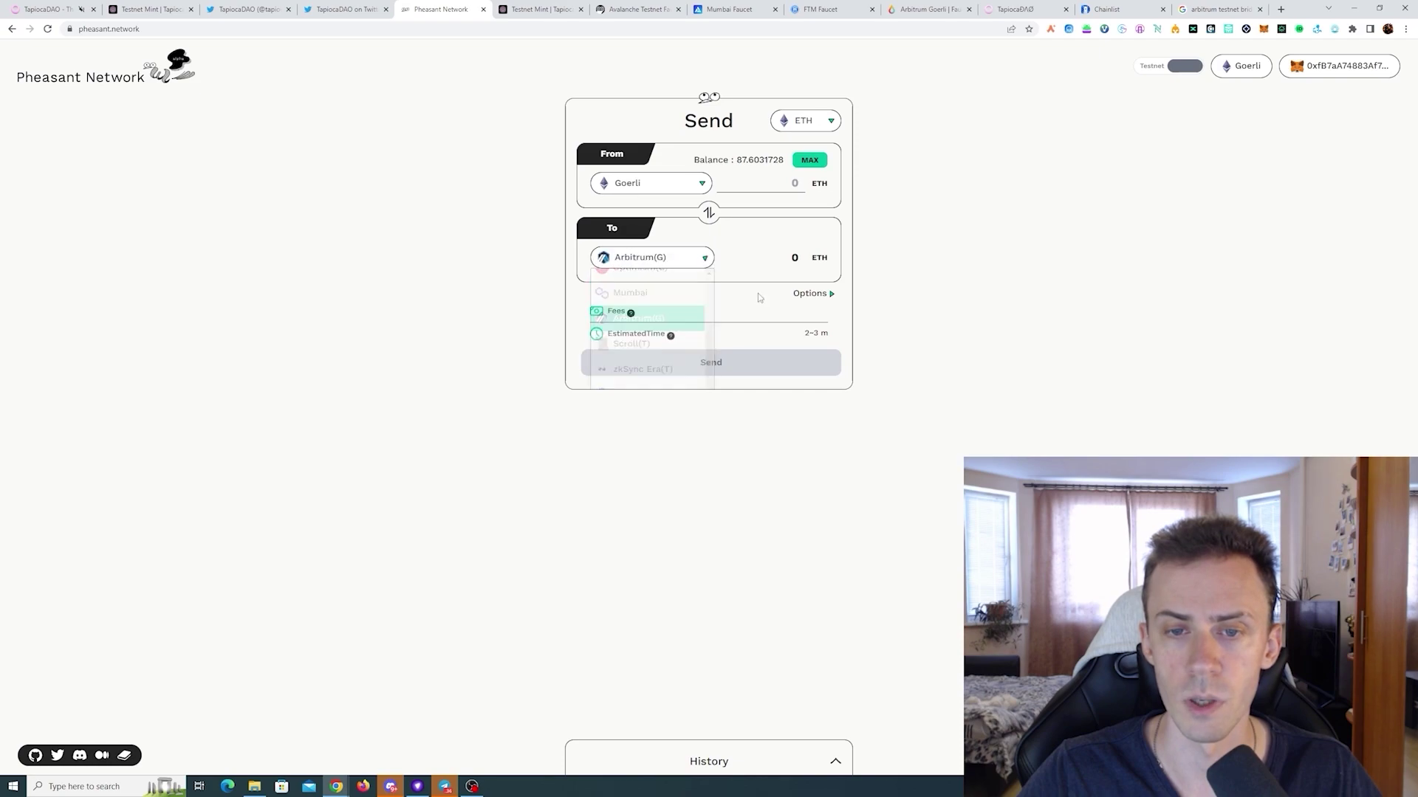
- Send 0.1 Goerli ETH and confirm the transfer in MetaMask
{"action": "left_click", "coordinate": [773, 185]}
{"action": "type", "text": "0"}
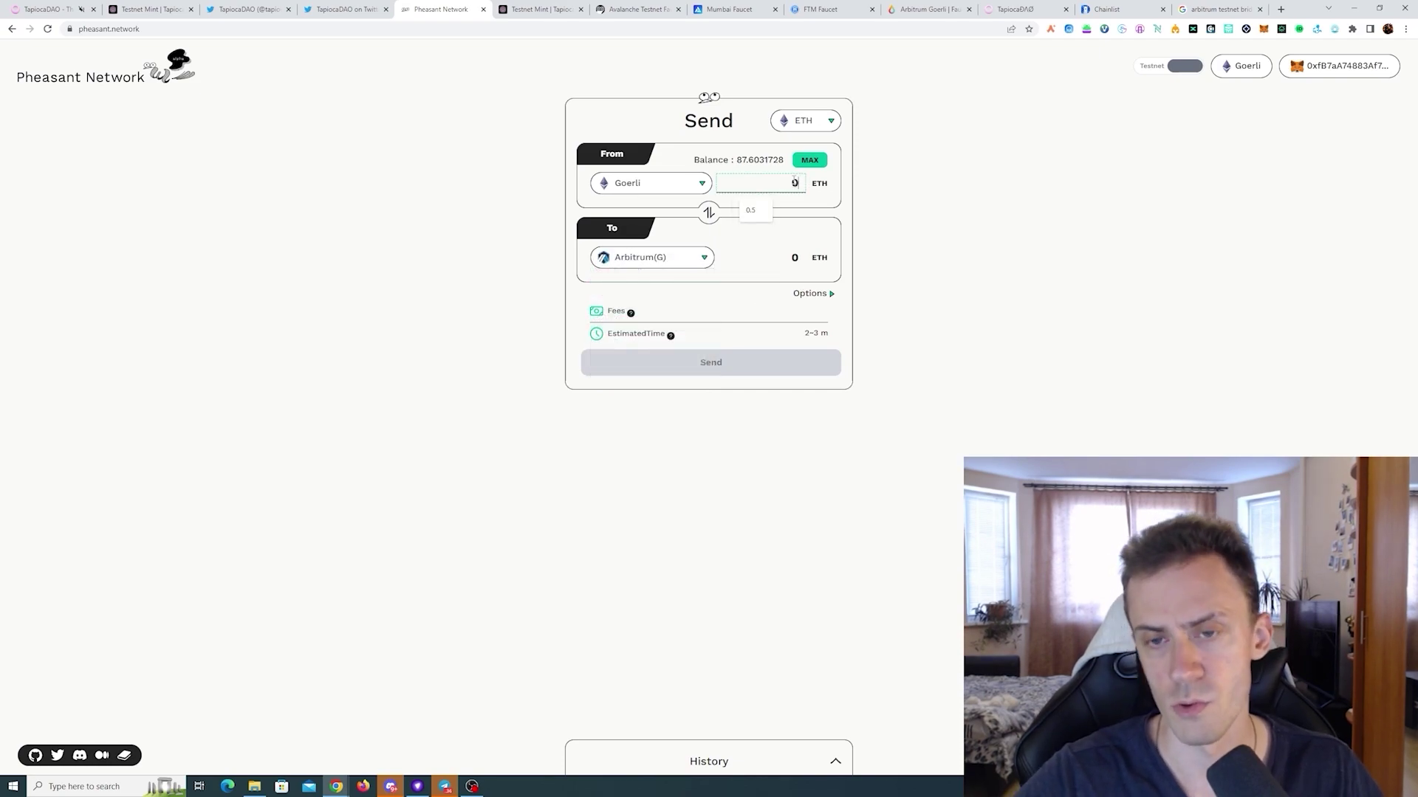
{"action": "type", "text": ".1"}
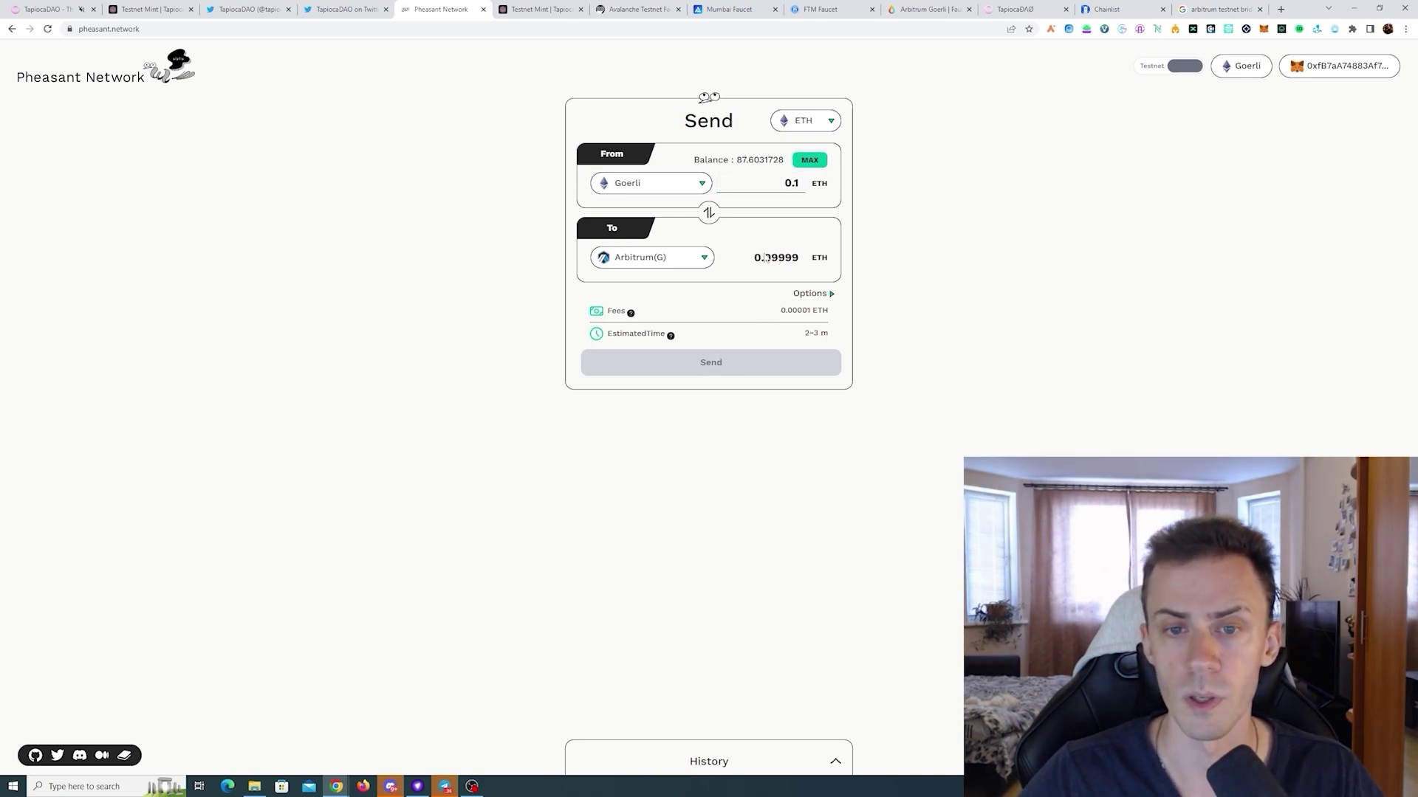
{"action": "left_click", "coordinate": [718, 362]}
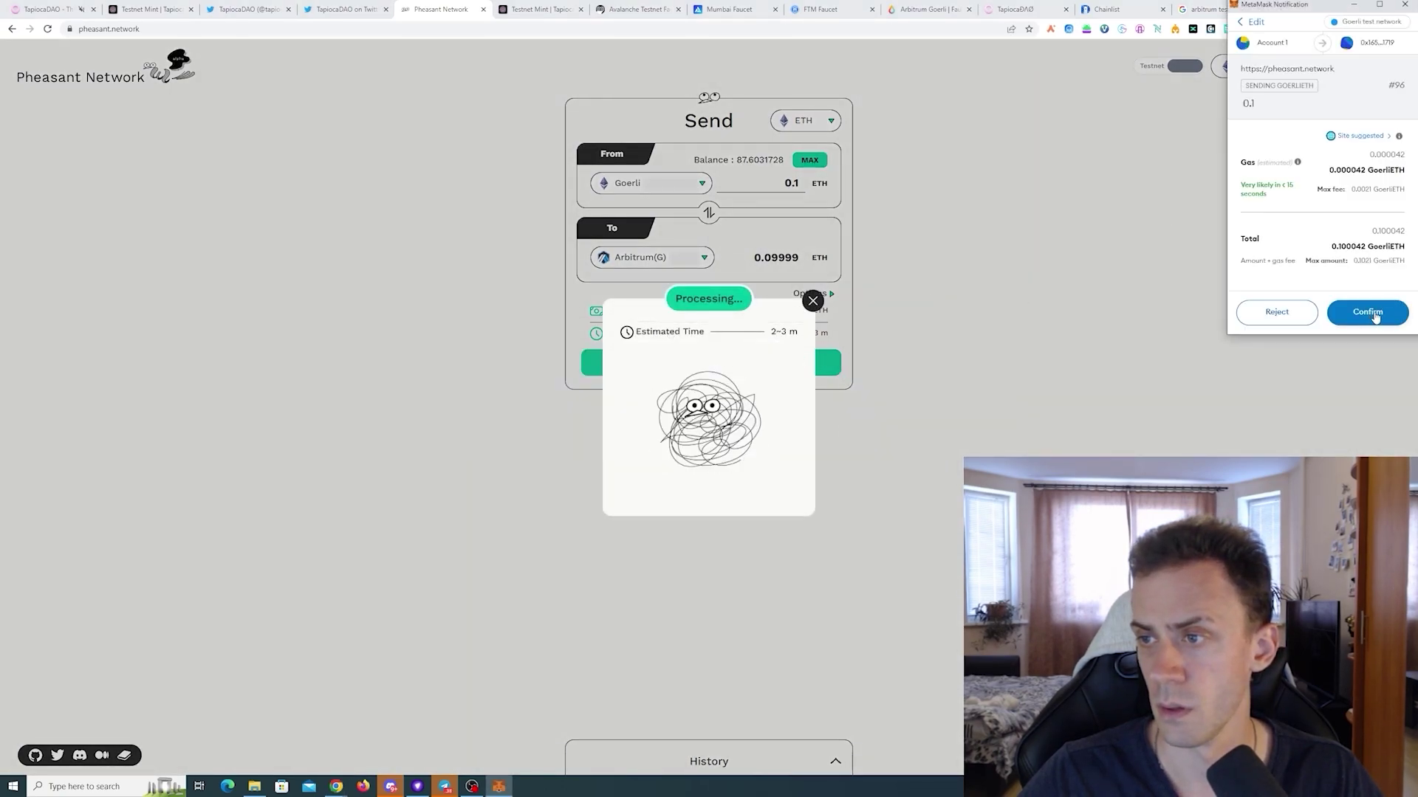
{"action": "left_click", "coordinate": [1367, 313]}
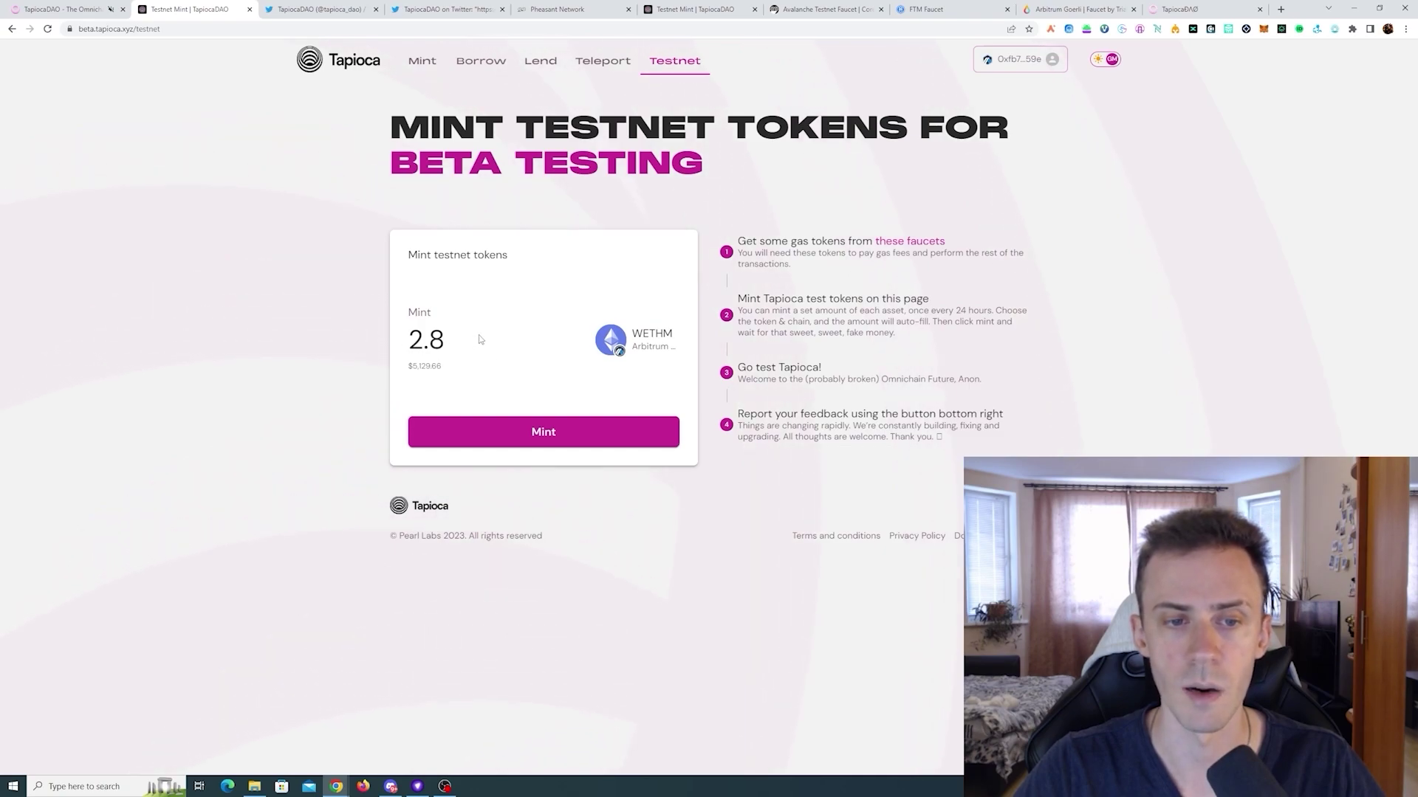
- Mint 2.8 WETHM with an Aggressive gas fee, confirming in MetaMask
{"action": "left_click", "coordinate": [543, 432]}
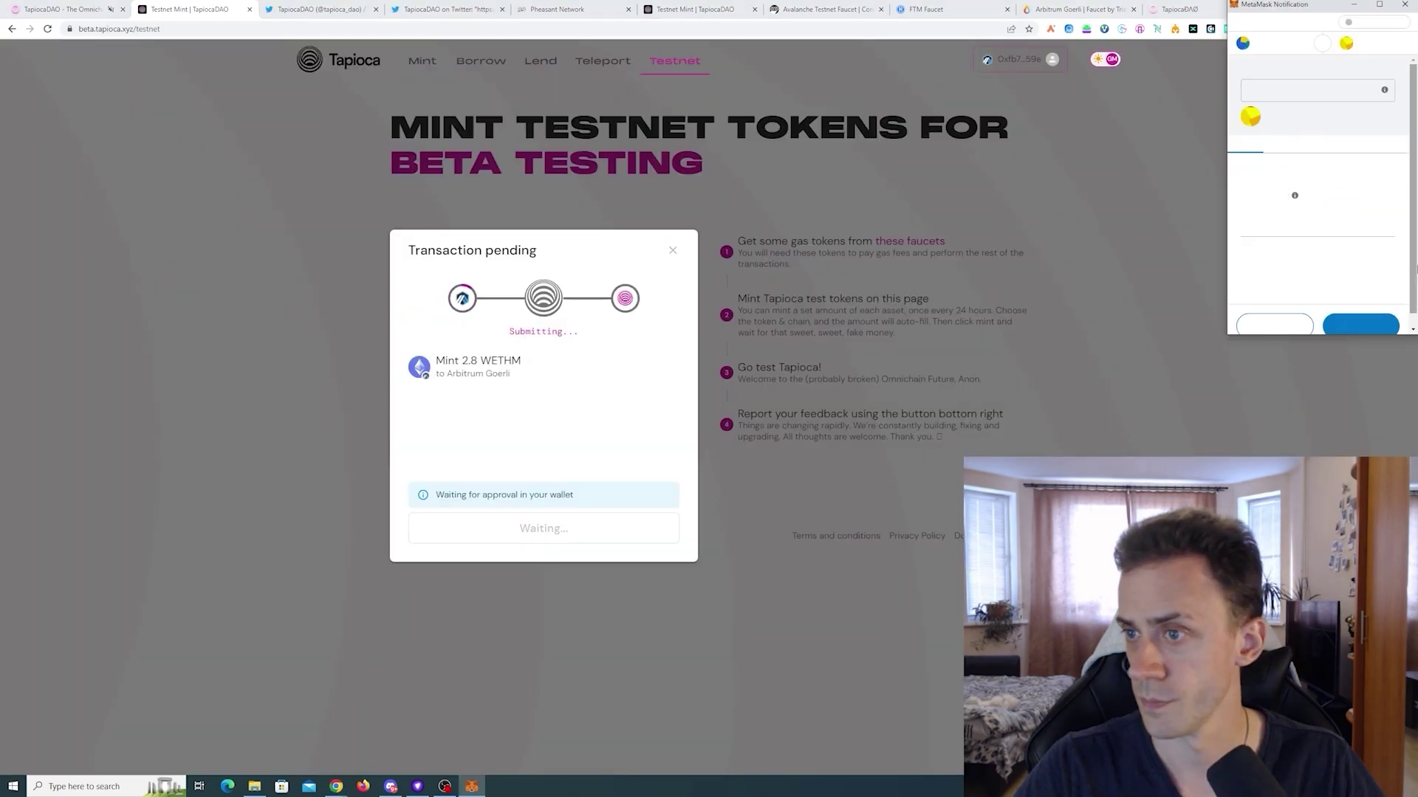
{"action": "left_click", "coordinate": [1374, 138]}
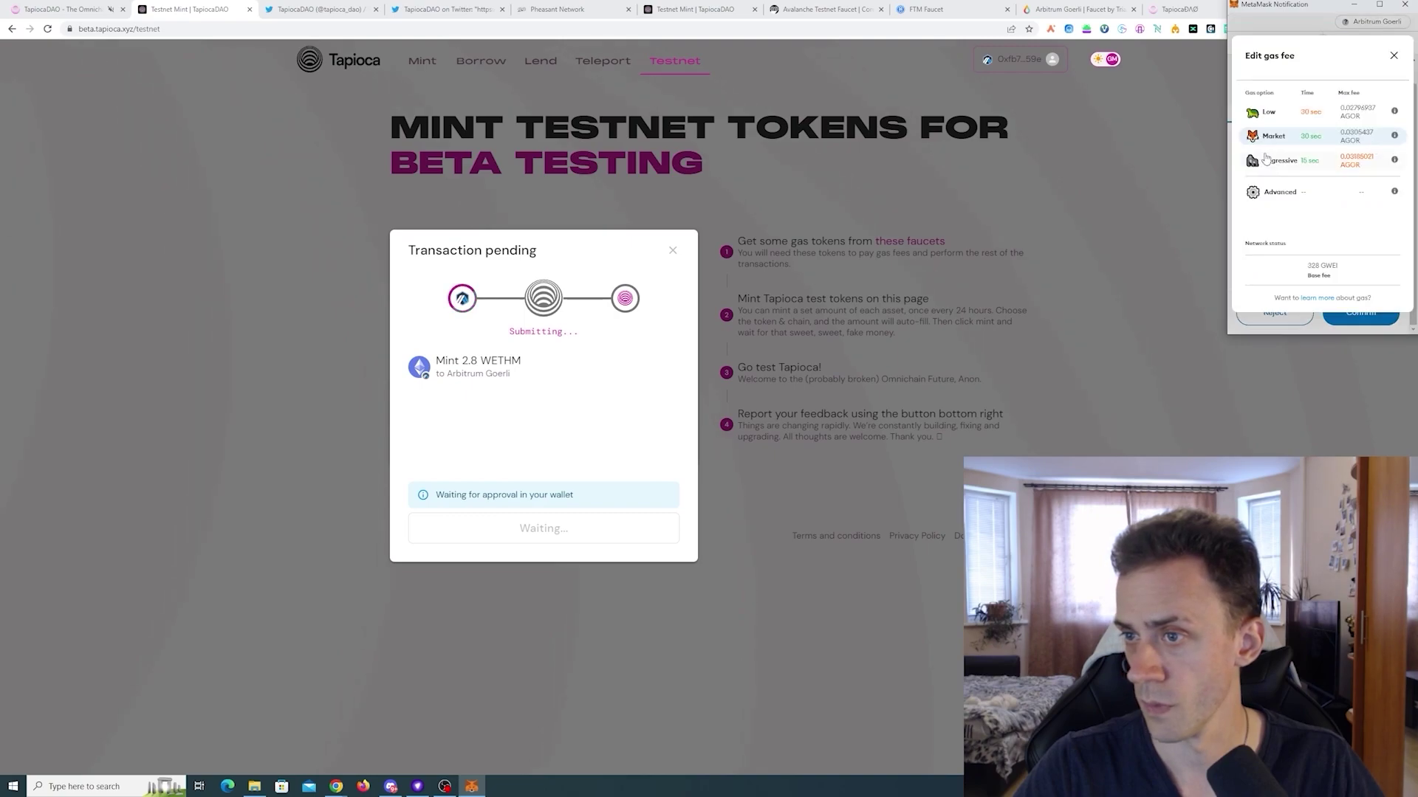
{"action": "left_click", "coordinate": [1266, 155]}
{"action": "left_click", "coordinate": [1360, 312]}
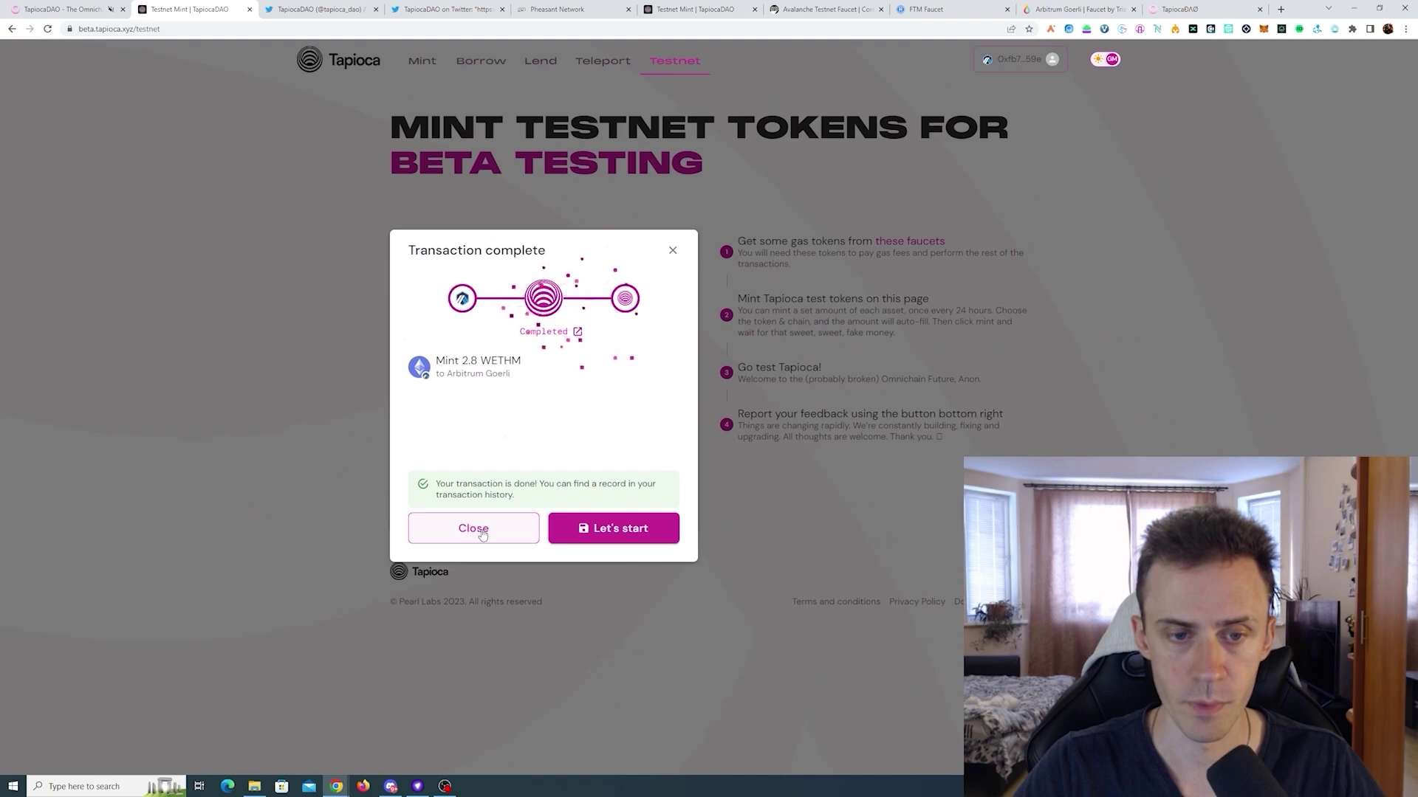
{"action": "left_click", "coordinate": [673, 251]}
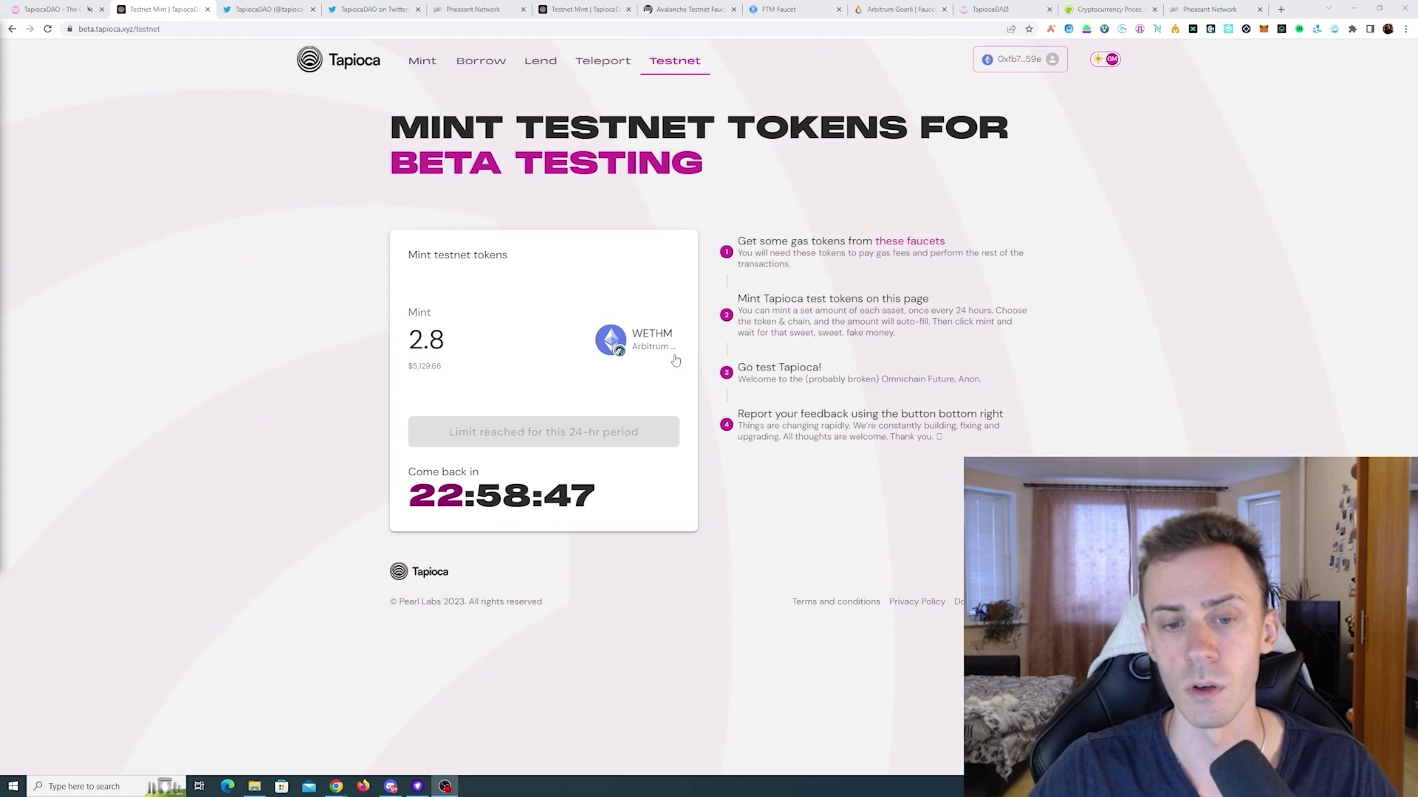
- Review the list of mintable test assets, then go to the Mint USDO markets page
{"action": "left_click", "coordinate": [653, 344]}
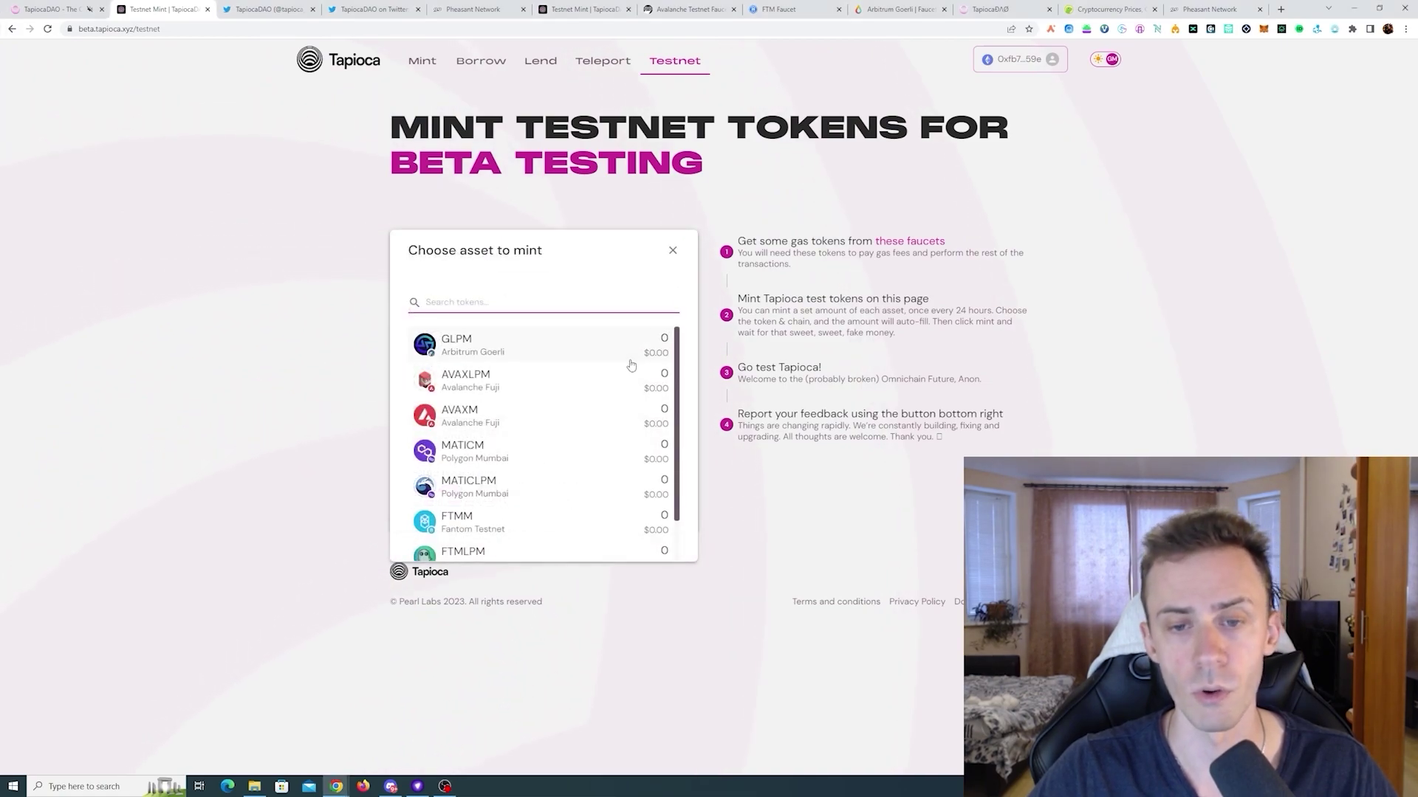
{"action": "scroll", "coordinate": [628, 366], "scroll_direction": "down", "scroll_amount": 3}
{"action": "scroll", "coordinate": [546, 369], "scroll_direction": "up", "scroll_amount": 1}
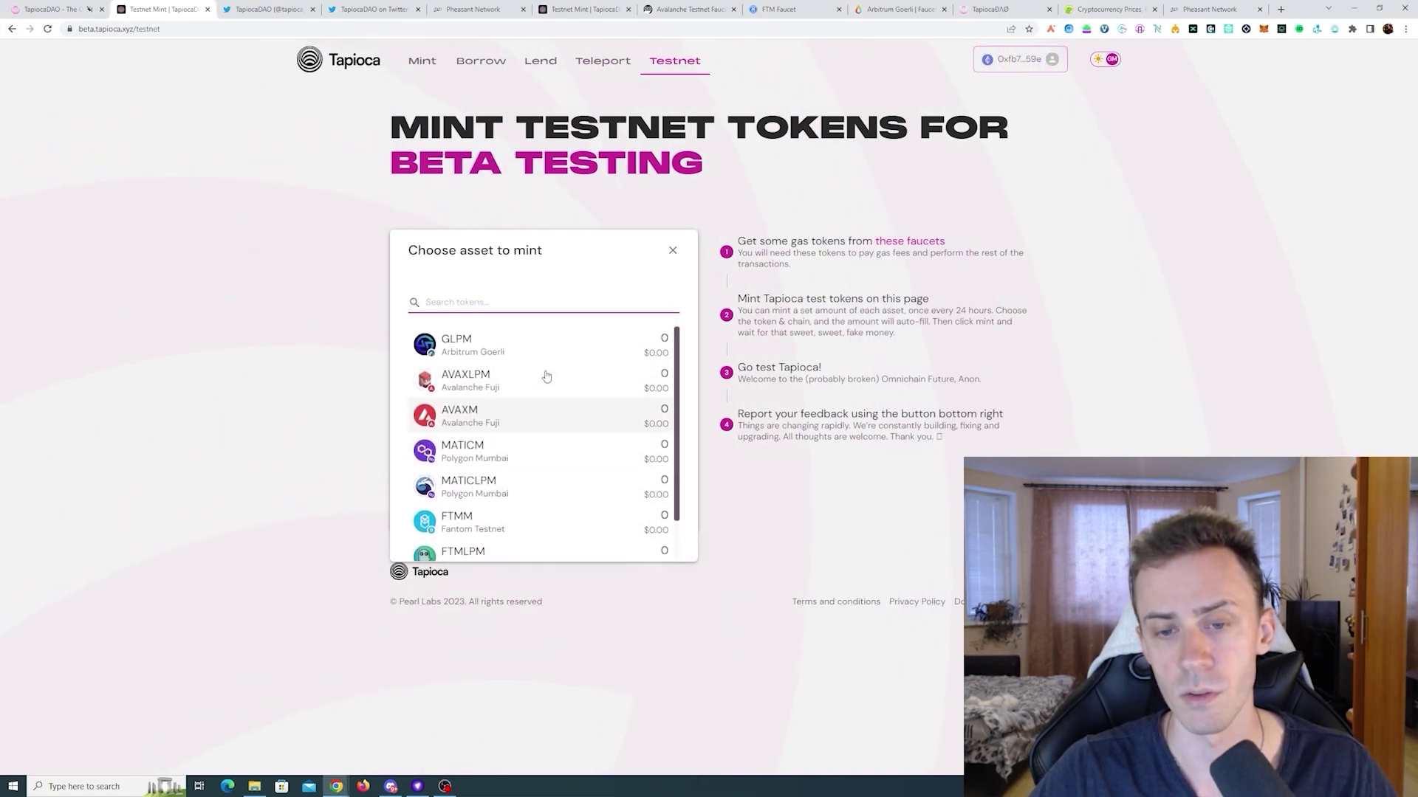
{"action": "scroll", "coordinate": [658, 370], "scroll_direction": "down", "scroll_amount": 2}
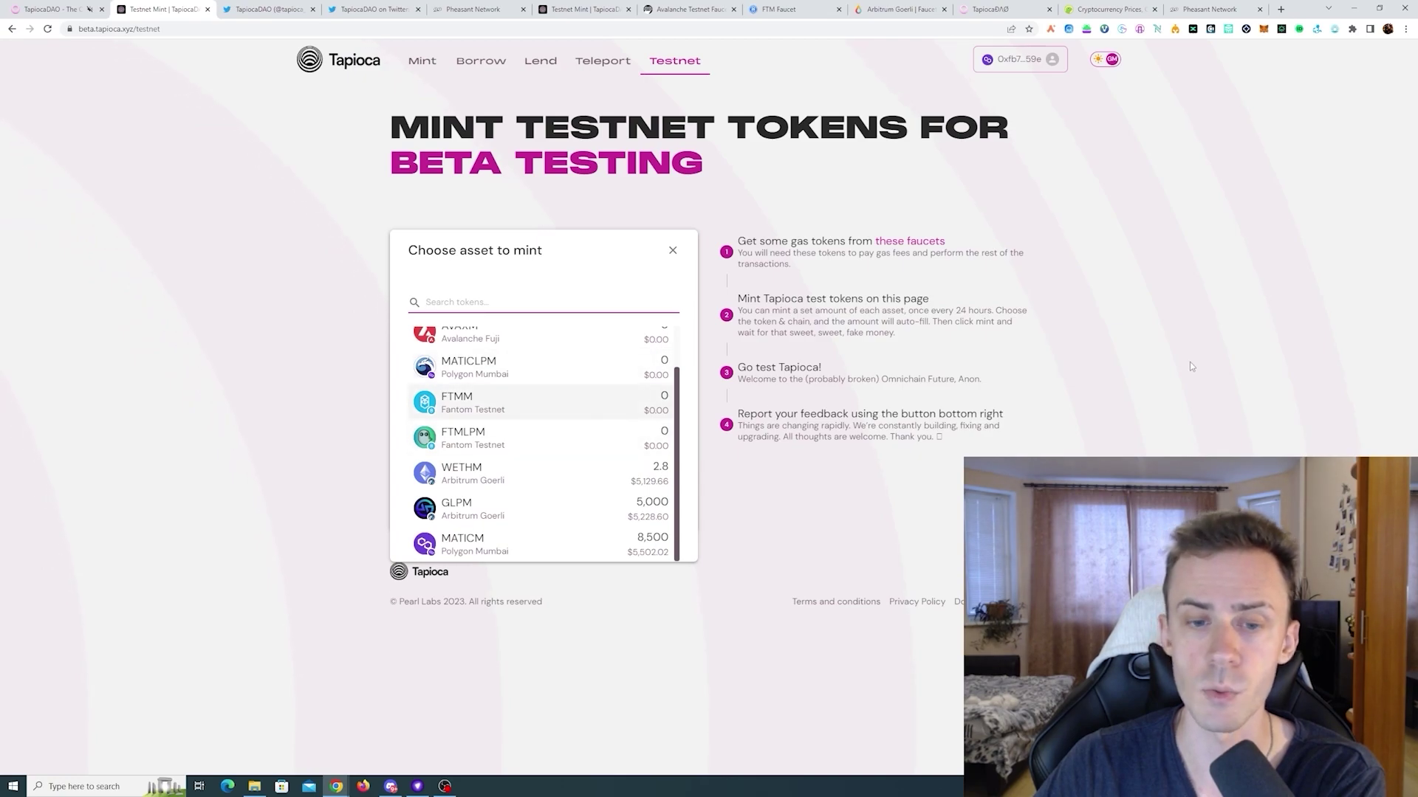
{"action": "left_click", "coordinate": [673, 251]}
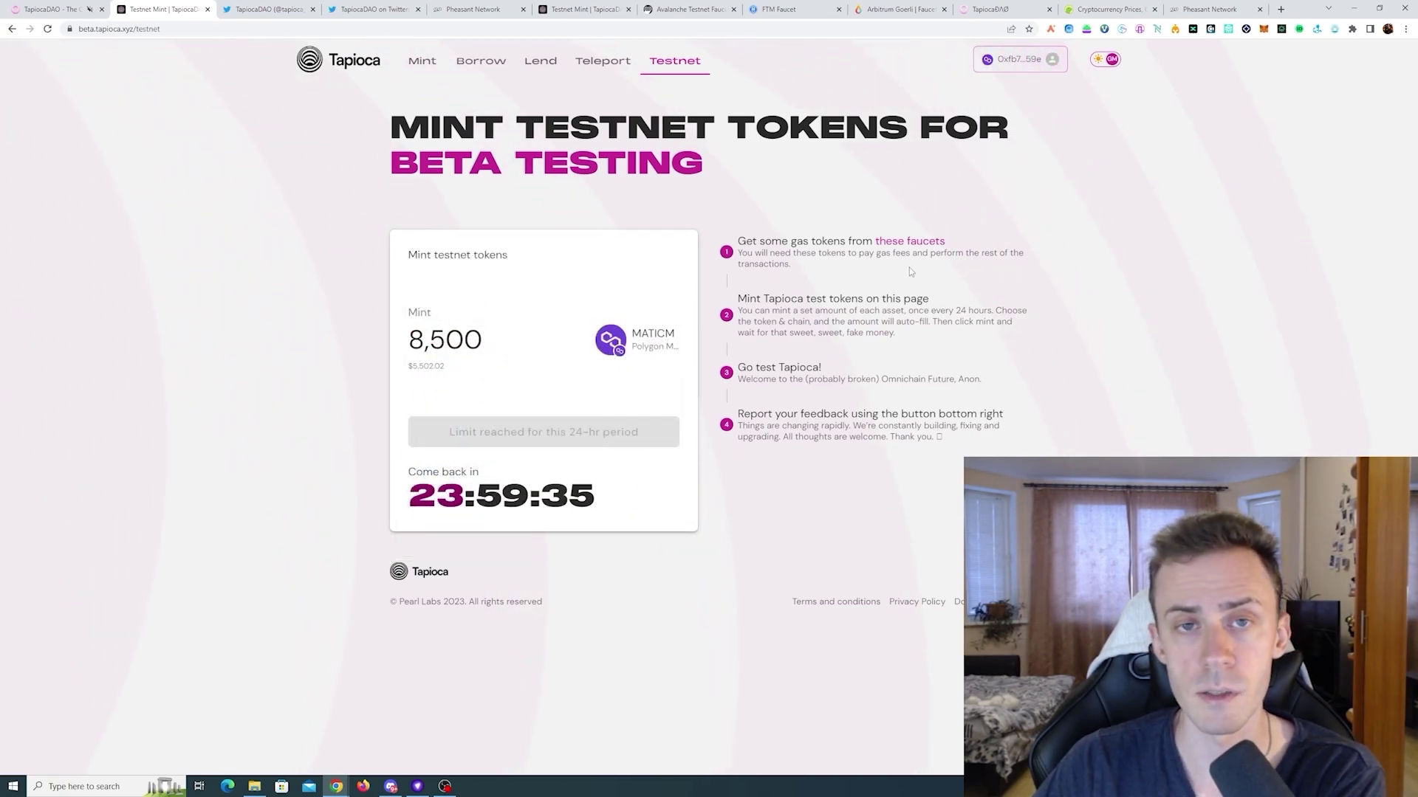
{"action": "left_click", "coordinate": [438, 65]}
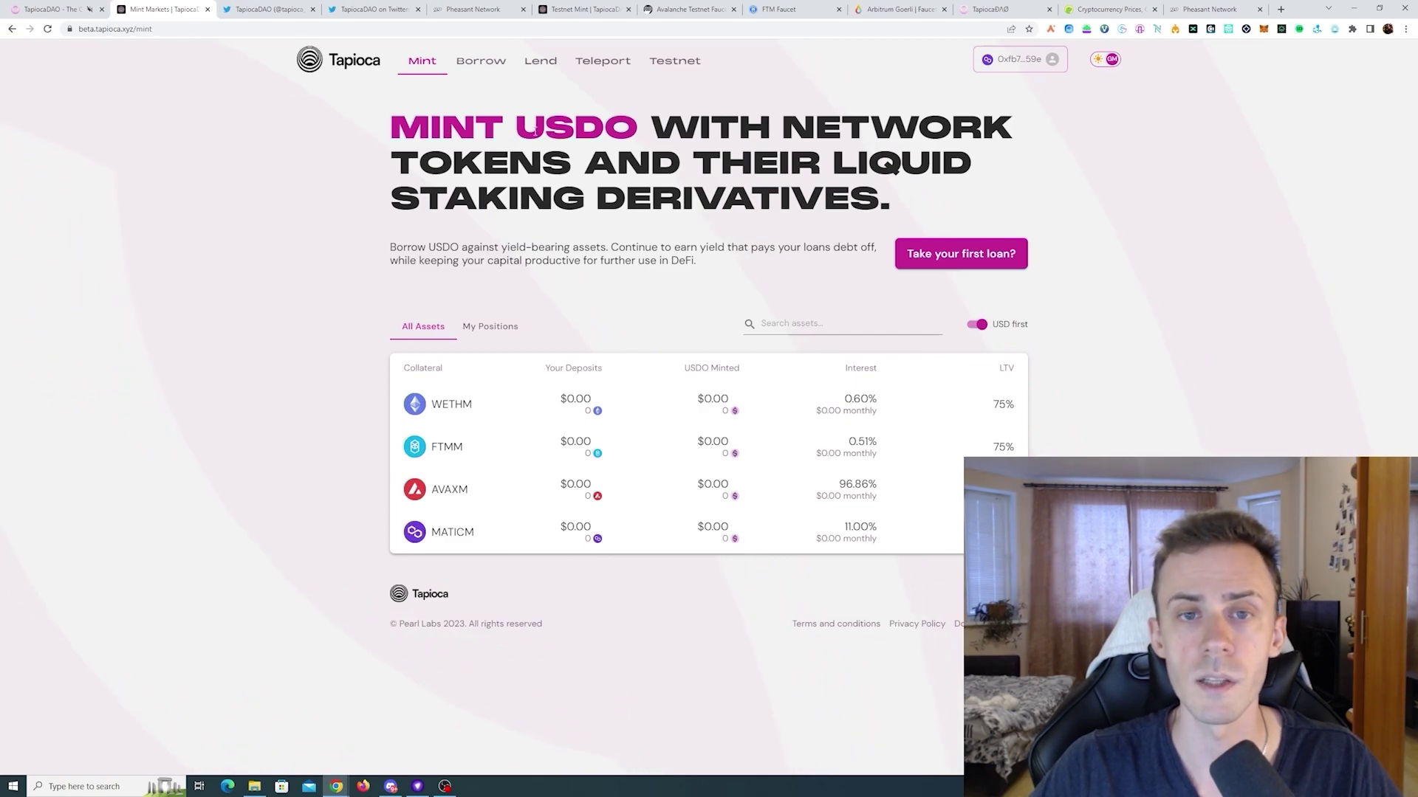
- Open the MATICM market and enter a 5000 MATICM deposit with 100 USDO to mint
{"action": "left_click_drag", "start_coordinate": [534, 132], "coordinate": [637, 133]}
{"action": "left_click", "coordinate": [636, 133]}
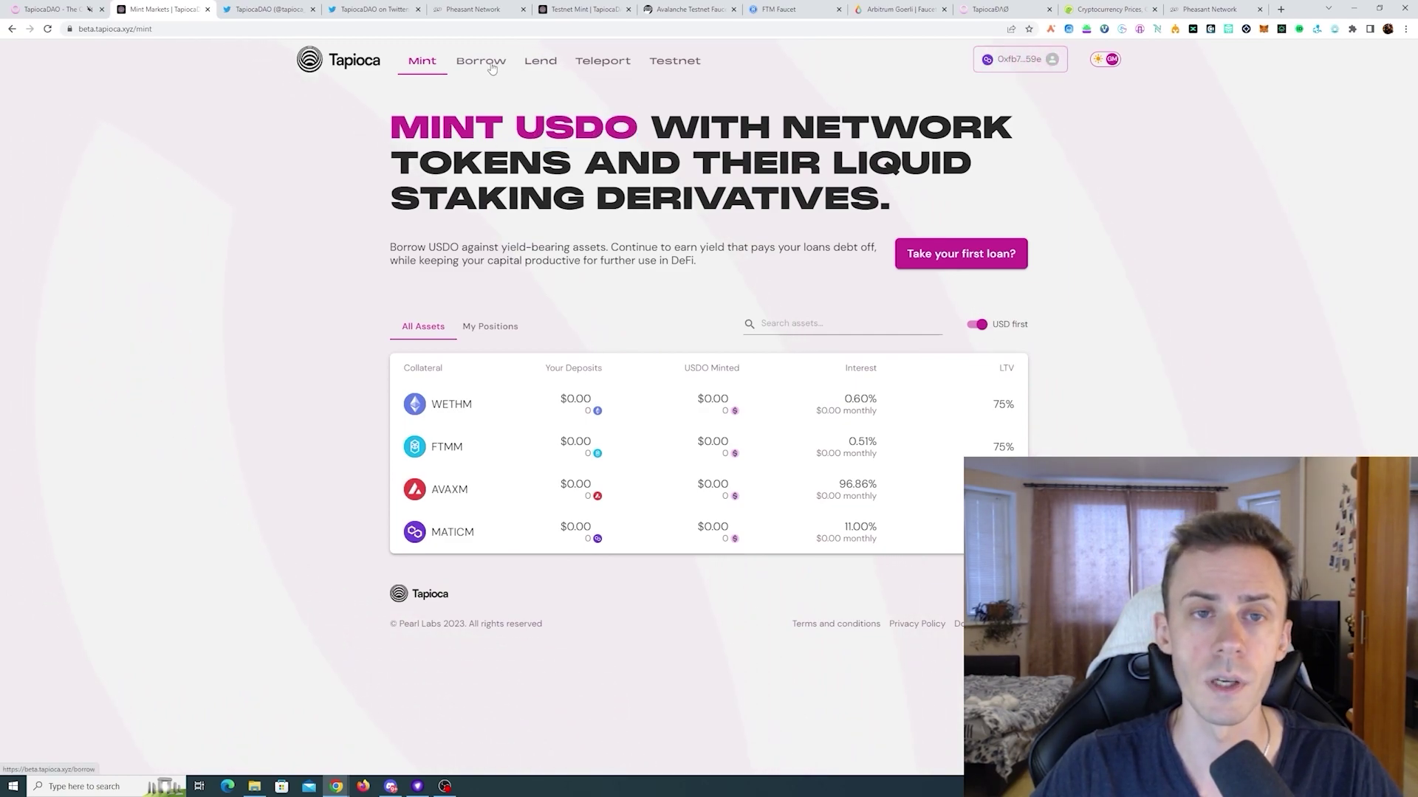
{"action": "left_click", "coordinate": [423, 60]}
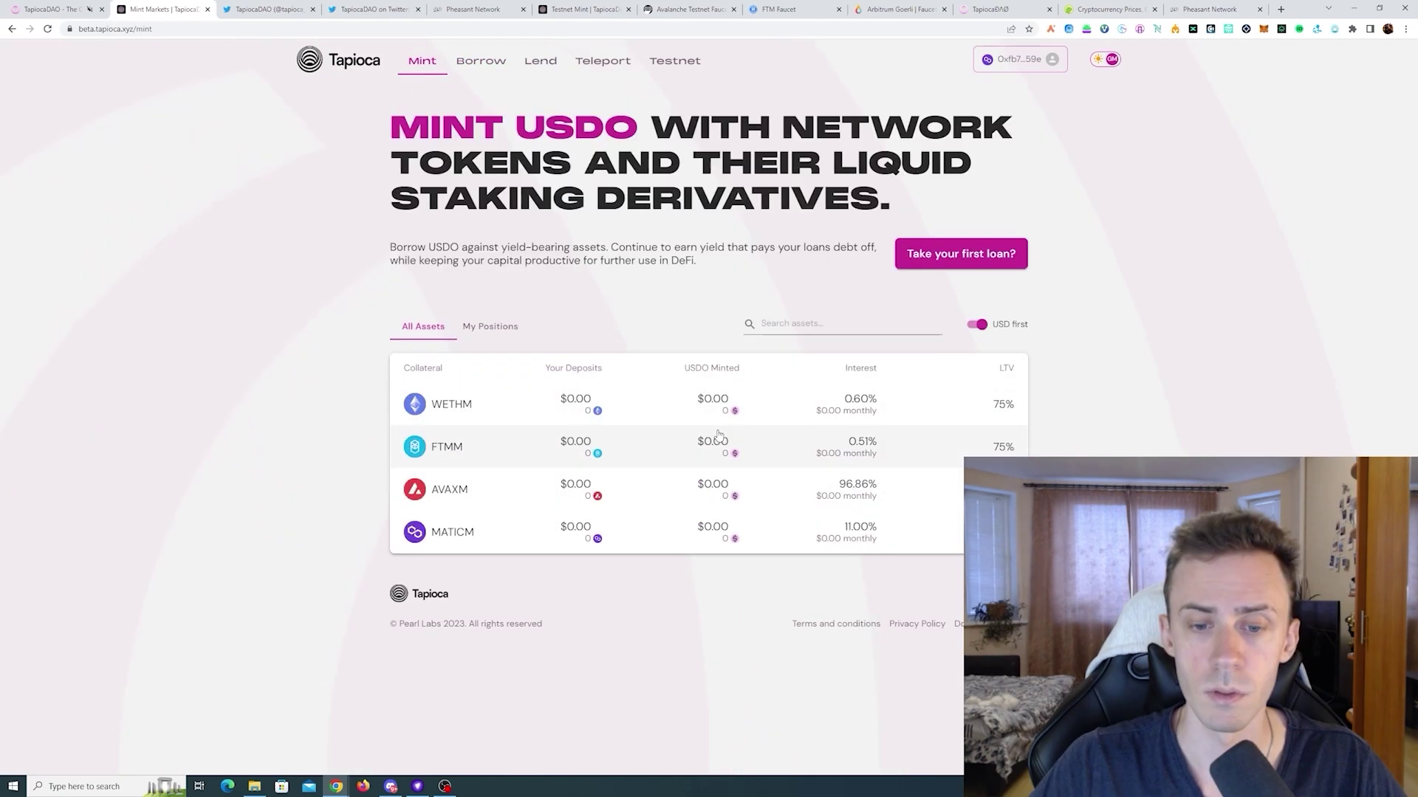
{"action": "left_click", "coordinate": [519, 530]}
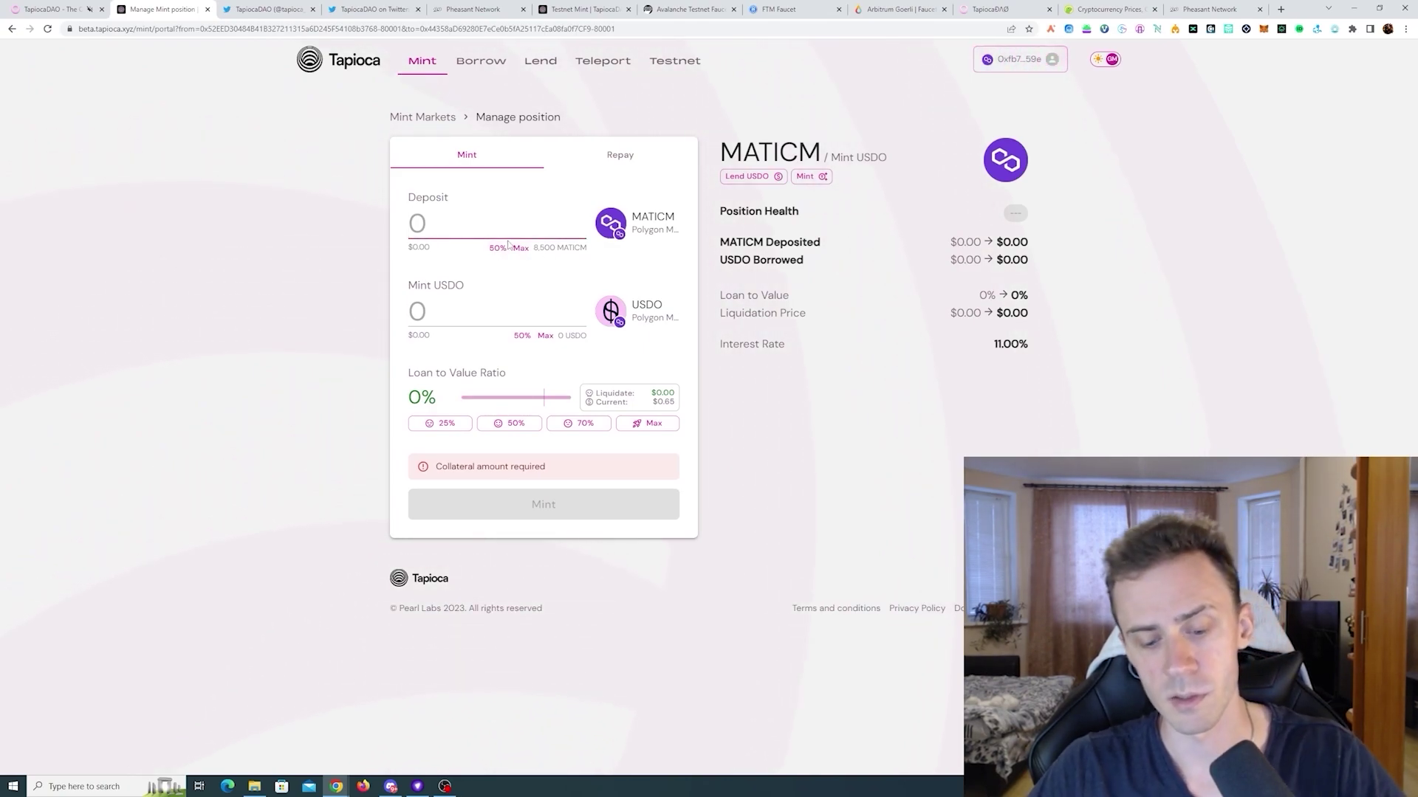
{"action": "type", "text": "5000"}
{"action": "left_click", "coordinate": [502, 318]}
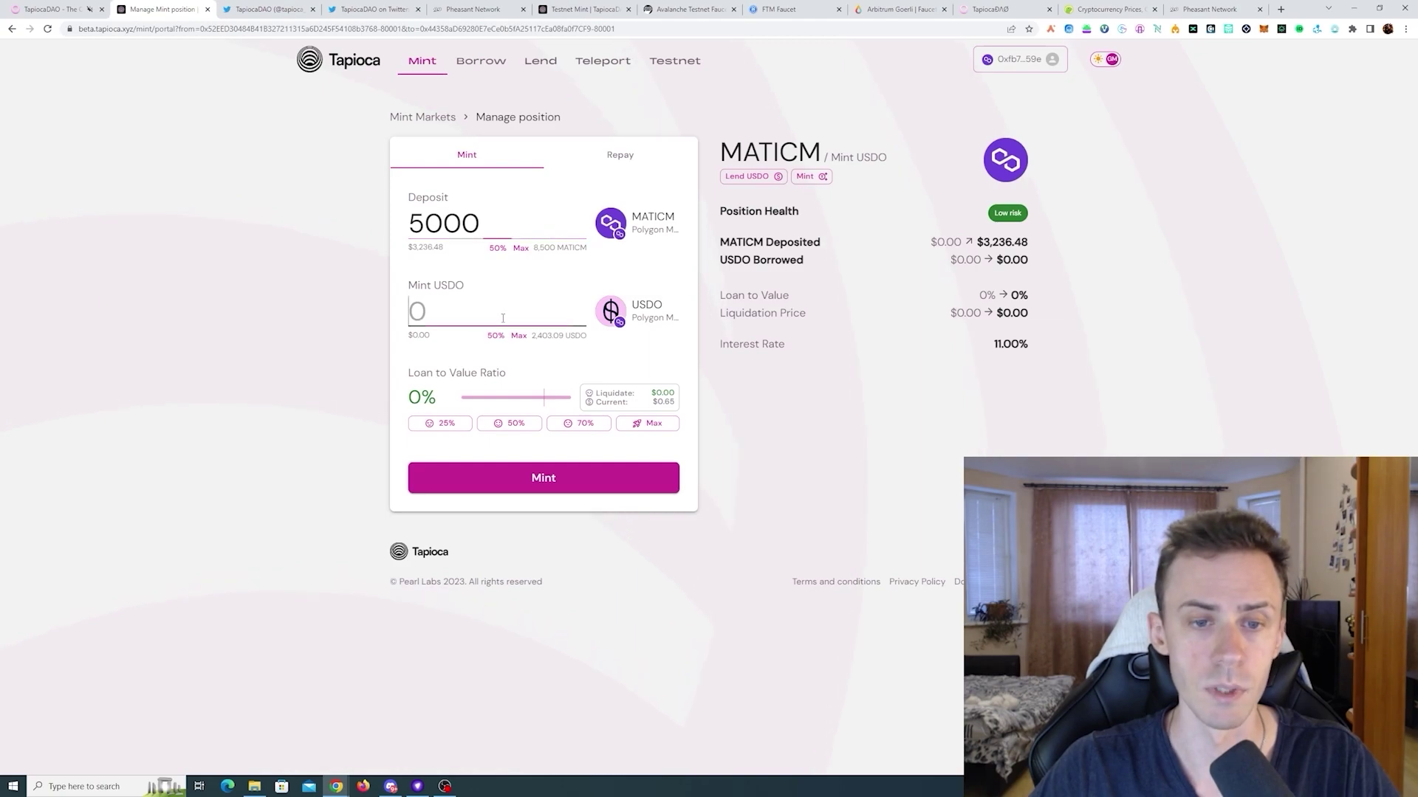
{"action": "type", "text": "1000"}
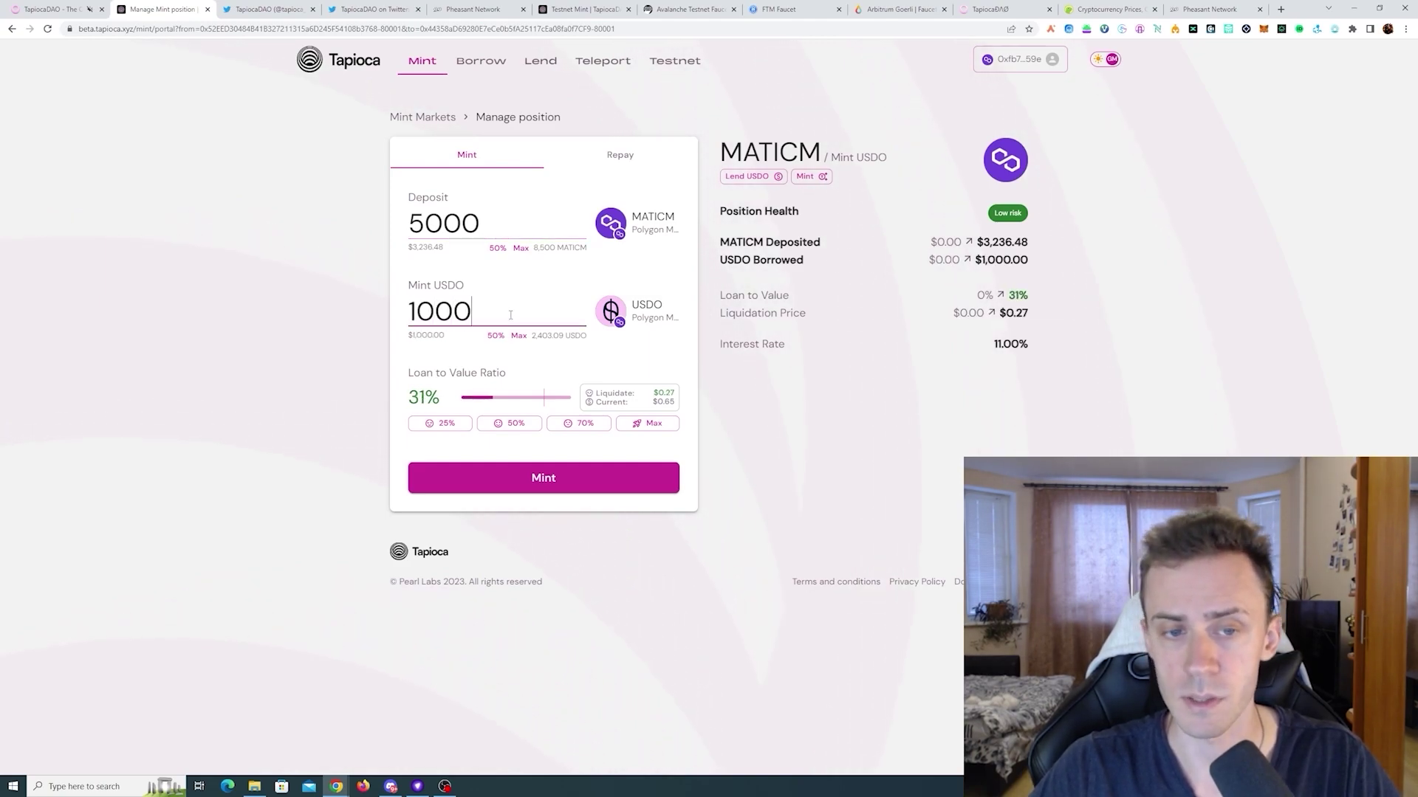
{"action": "key", "text": "BackSpace"}
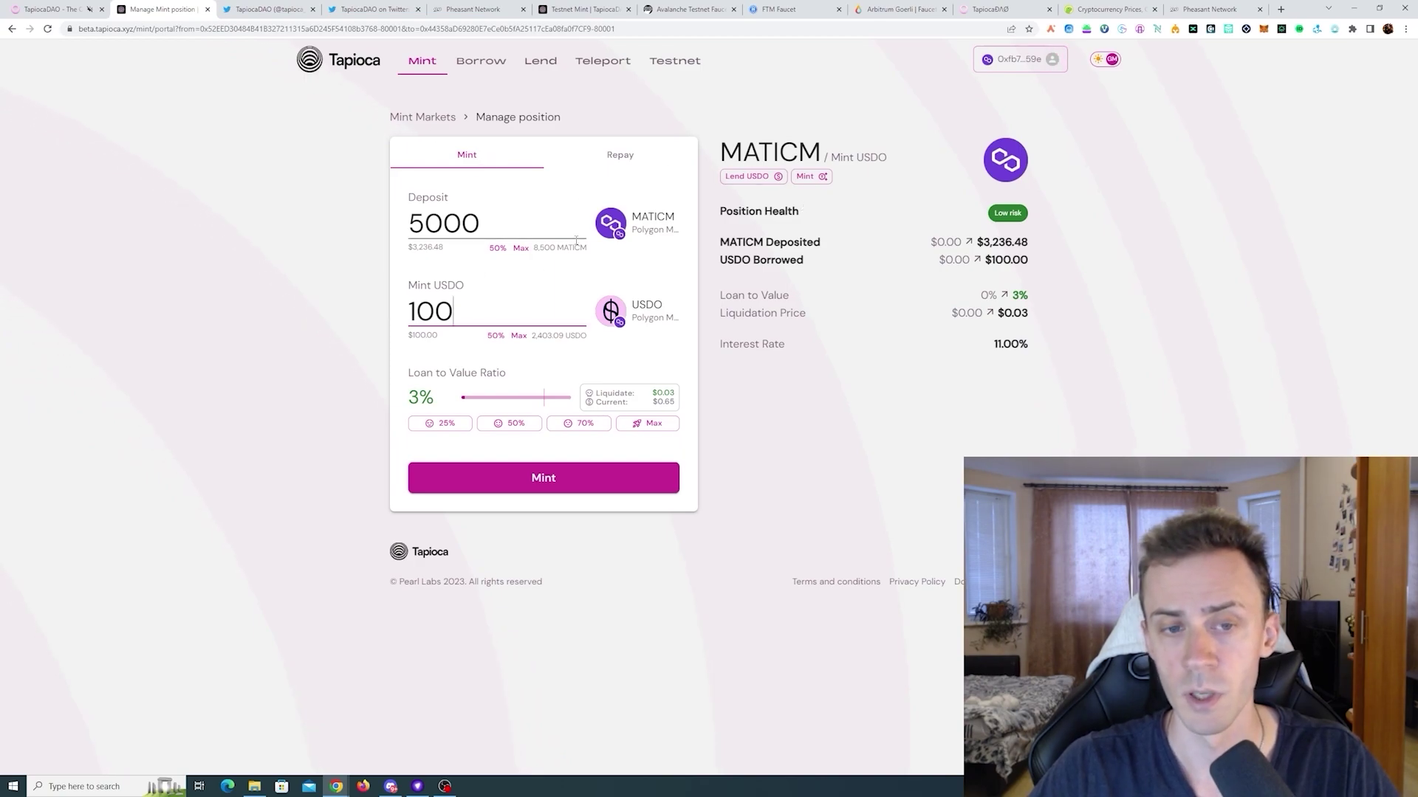
{"action": "type", "text": "0"}
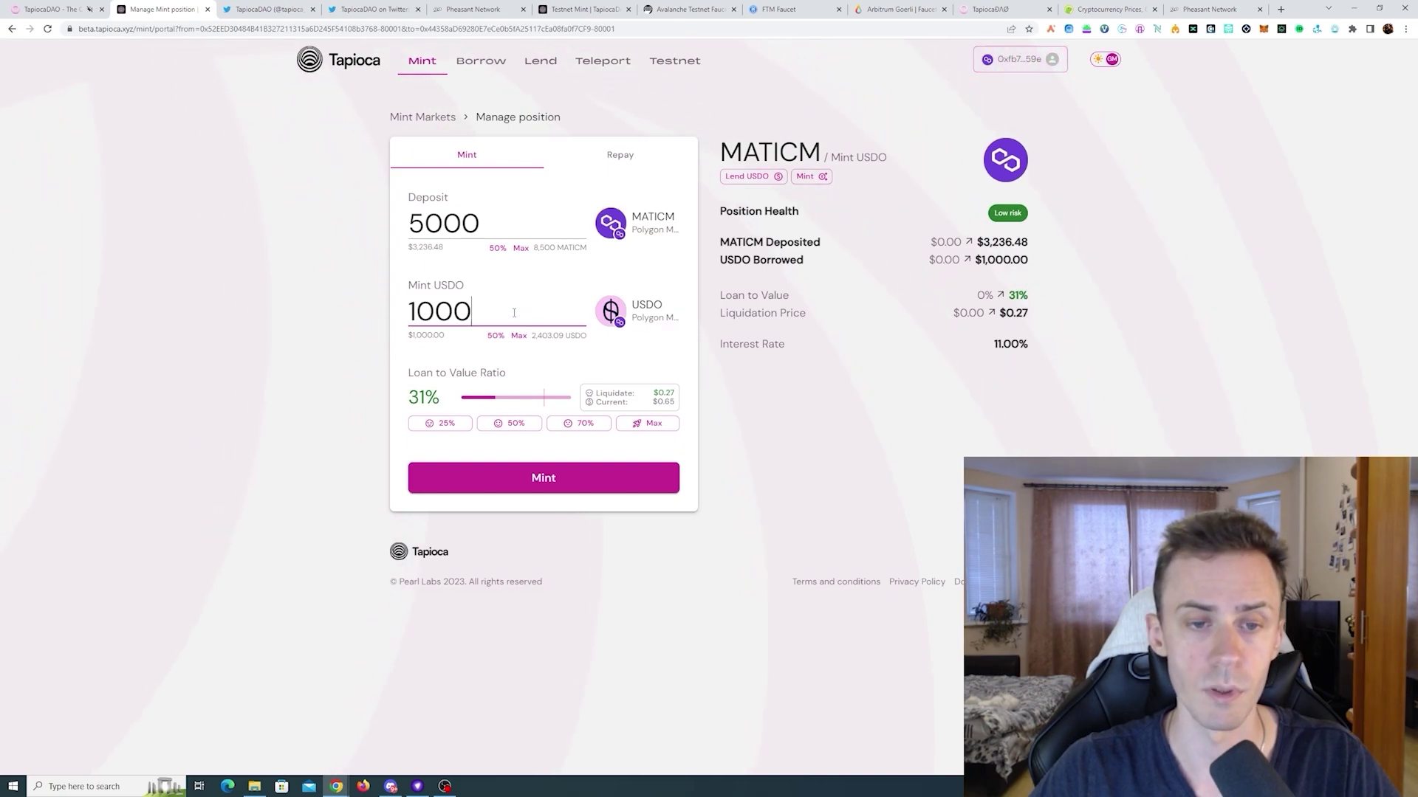
{"action": "key", "text": "BackSpace"}
- Preview and submit the 5,000 MATICM / 100 USDO mint, signing both permit requests in MetaMask
{"action": "left_click", "coordinate": [572, 481]}
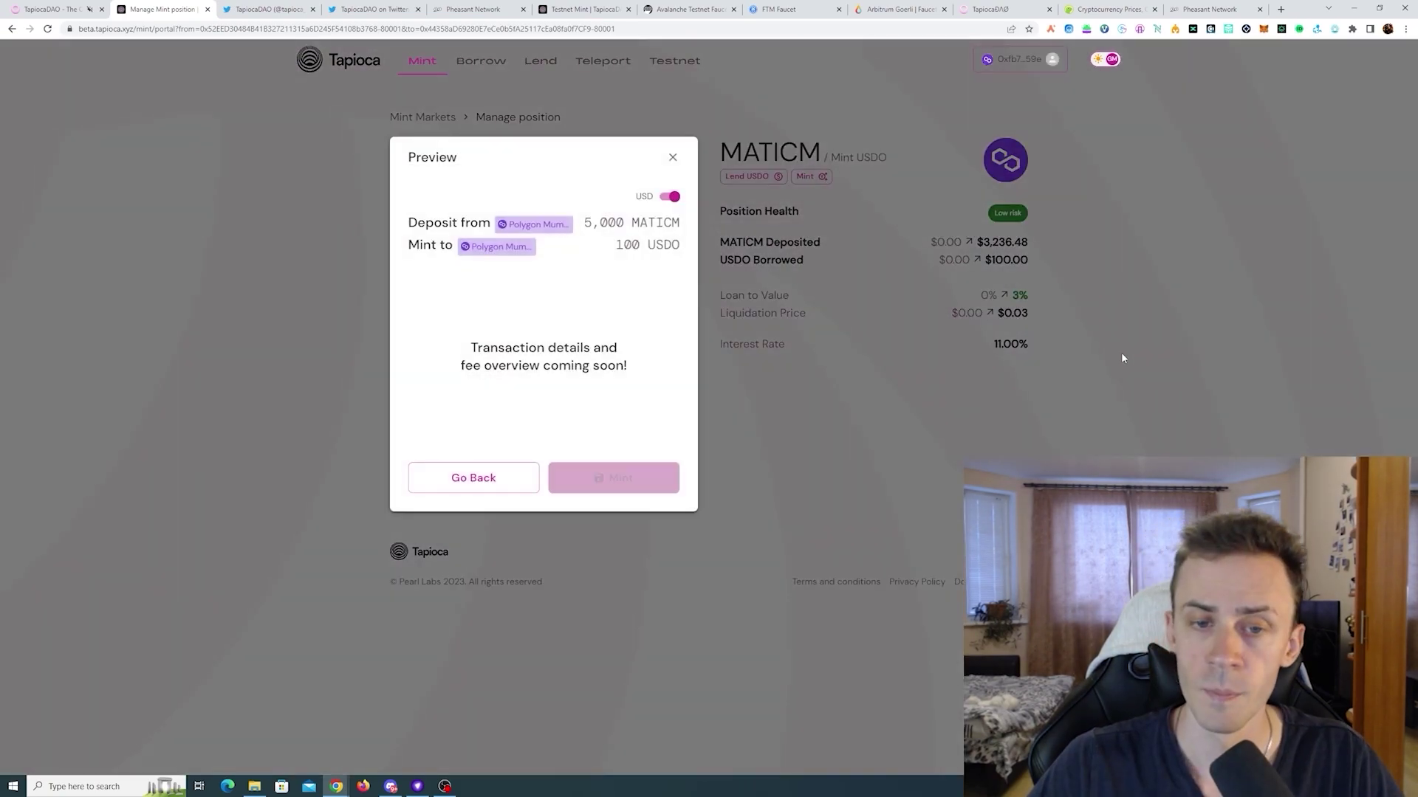
{"action": "left_click", "coordinate": [638, 496]}
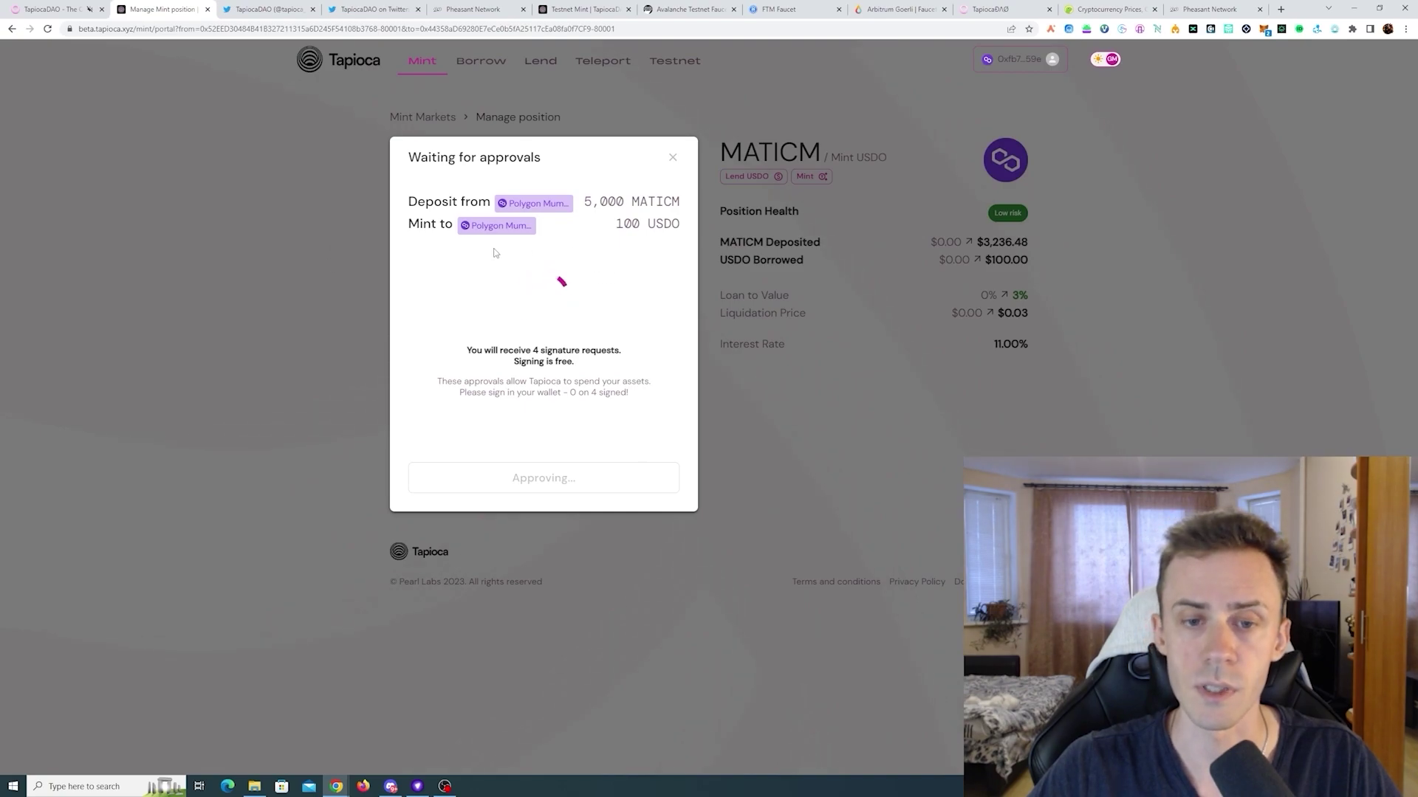
{"action": "left_click", "coordinate": [1264, 29]}
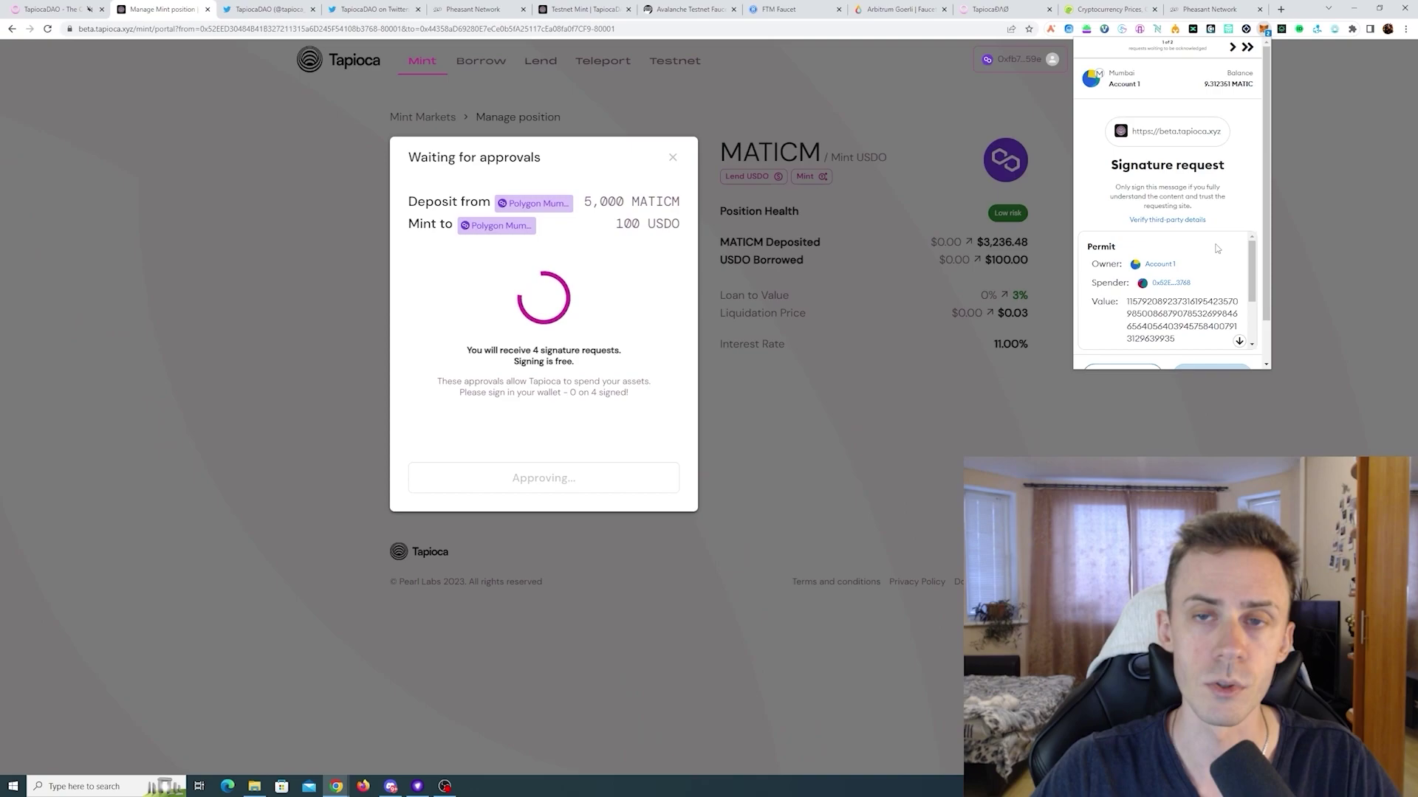
{"action": "scroll", "coordinate": [1205, 252], "scroll_direction": "down", "scroll_amount": 2}
{"action": "scroll", "coordinate": [1205, 252], "scroll_direction": "down", "scroll_amount": 2}
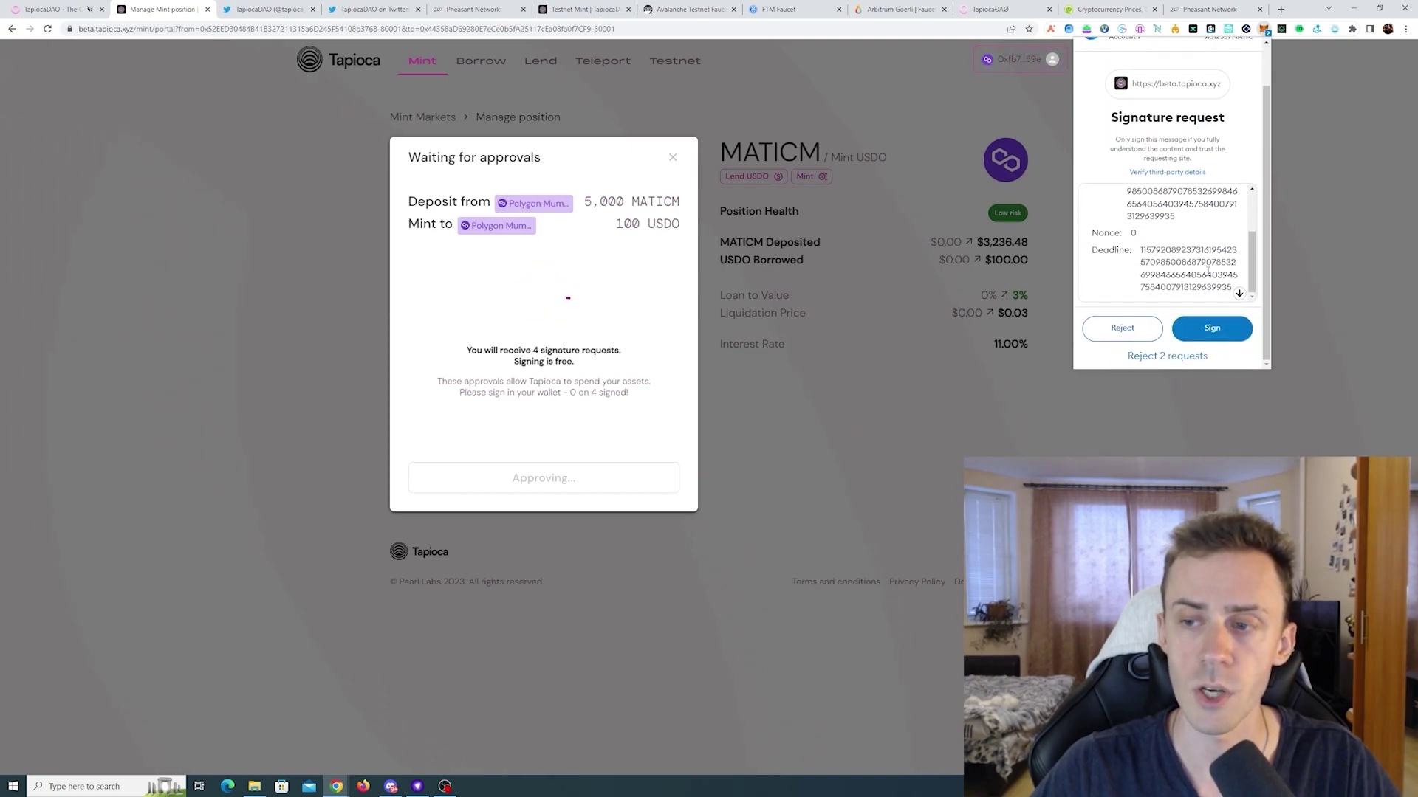
{"action": "left_click", "coordinate": [1212, 325]}
{"action": "scroll", "coordinate": [1224, 260], "scroll_direction": "down", "scroll_amount": 3}
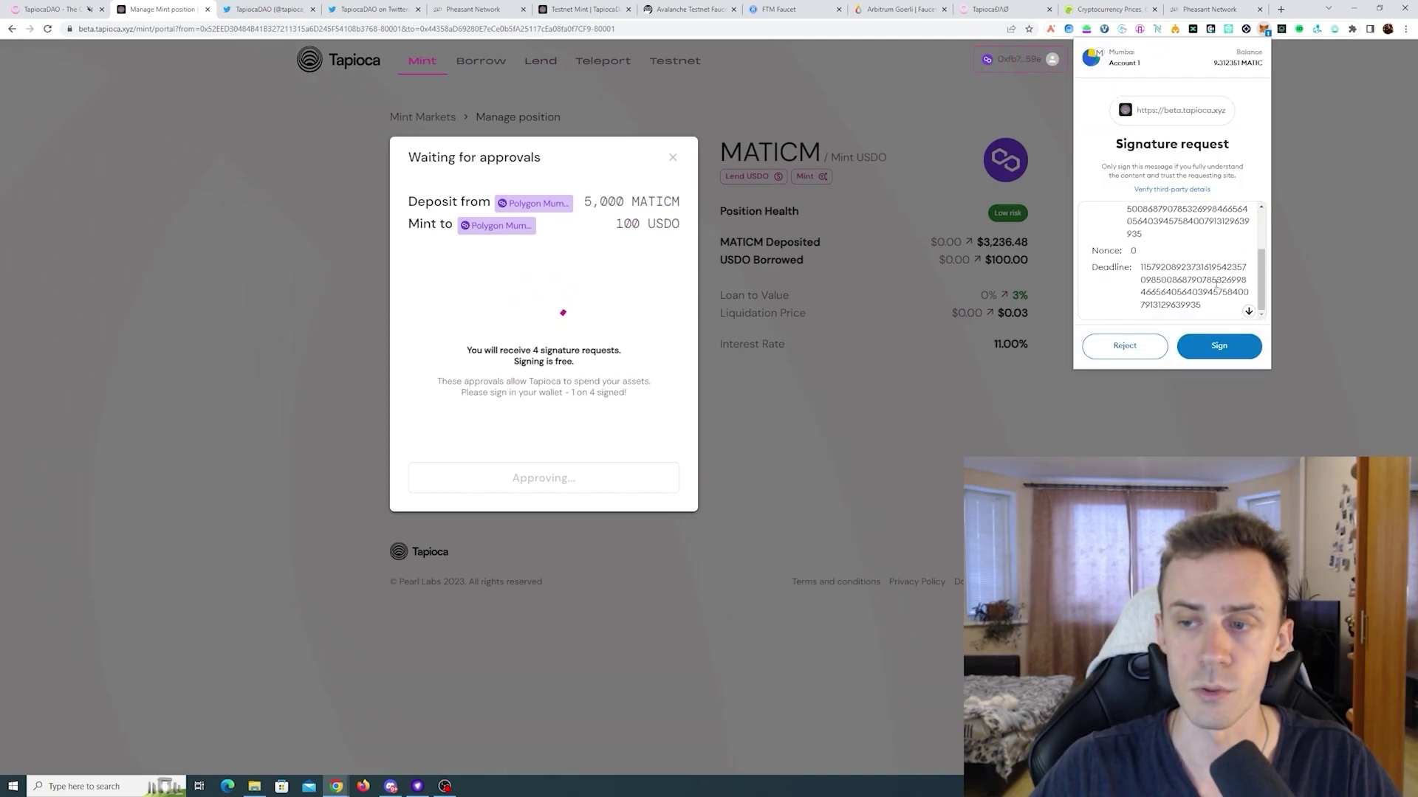
{"action": "left_click", "coordinate": [1219, 346]}
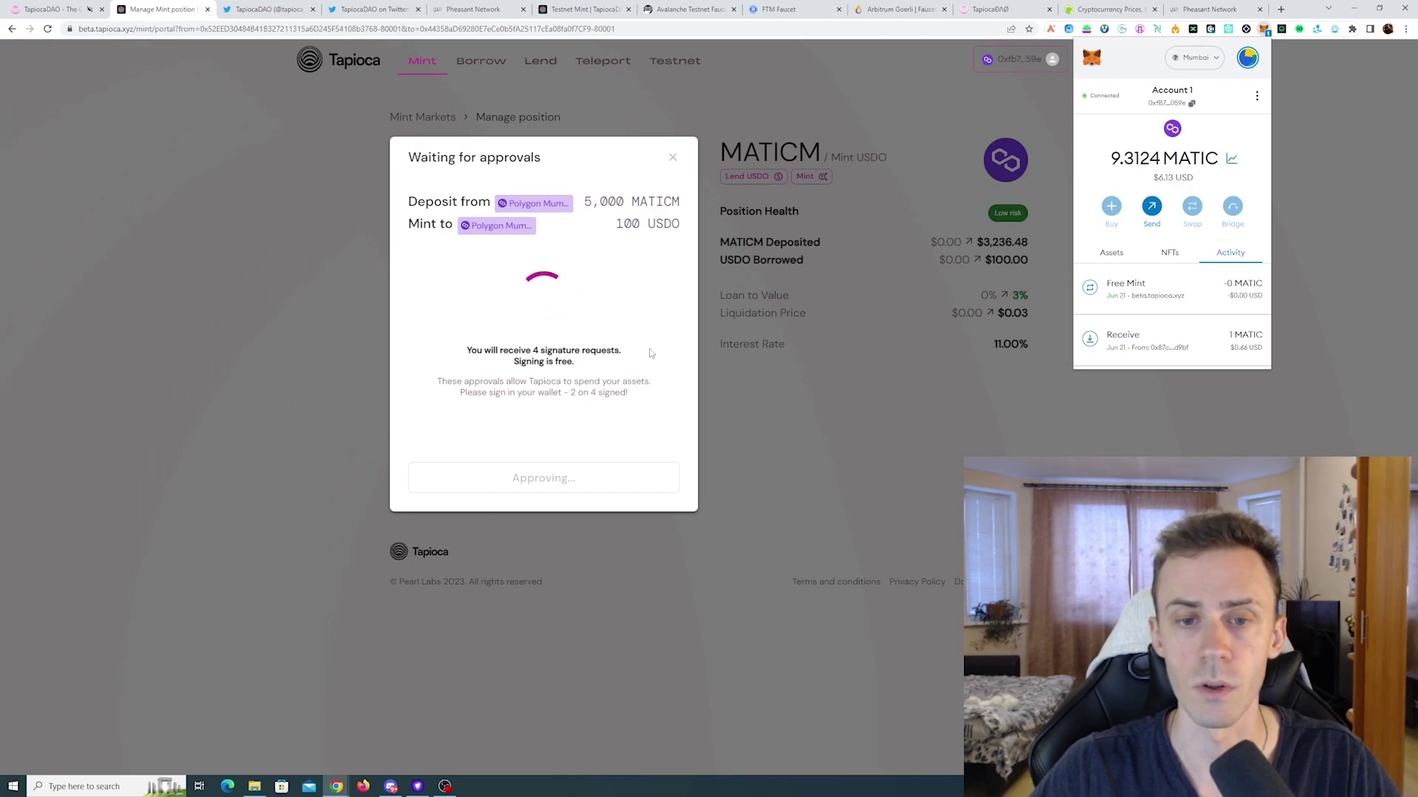
{"action": "left_click", "coordinate": [750, 346]}
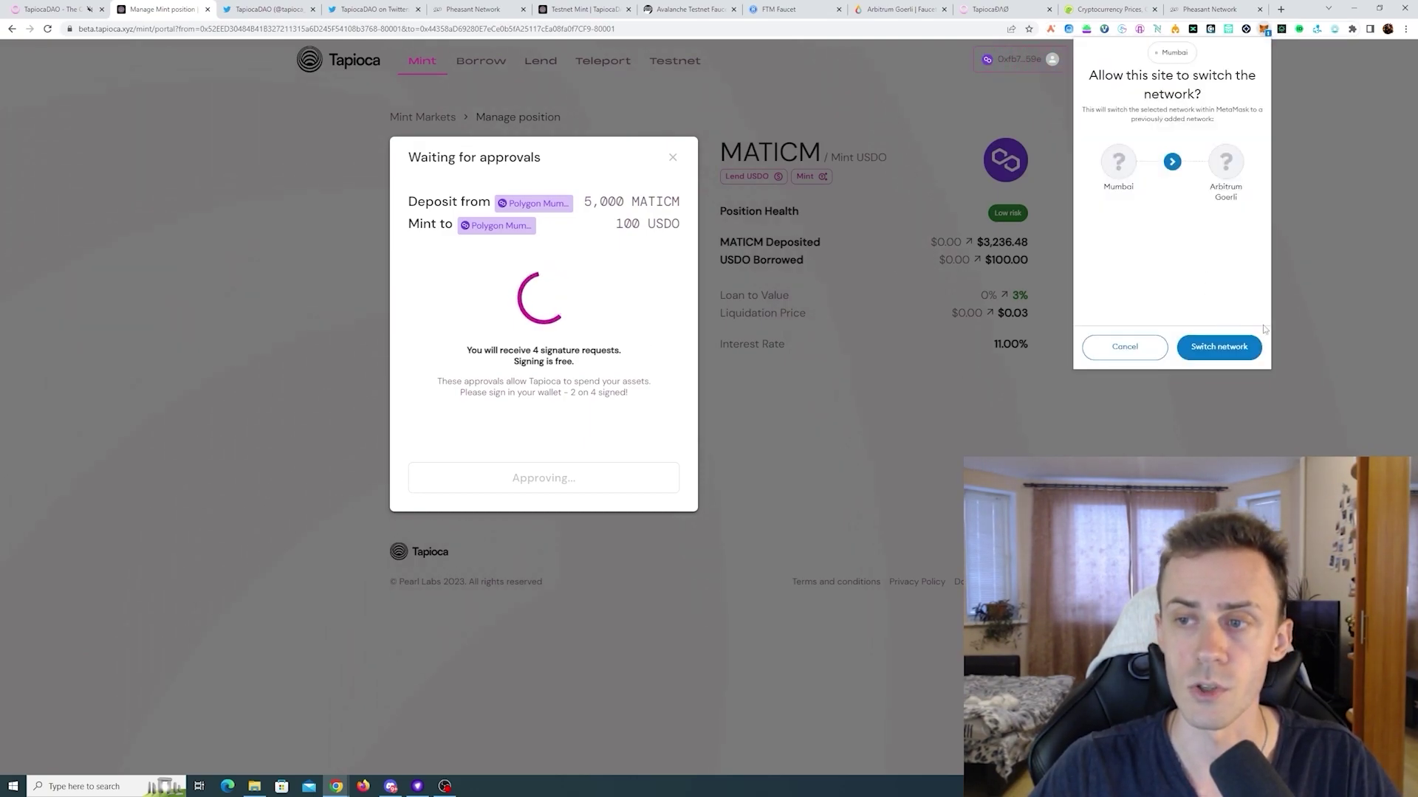
- Switch the wallet to Arbitrum Goerli, then Mumbai, and close the rejected transaction
{"action": "left_click", "coordinate": [1237, 350]}
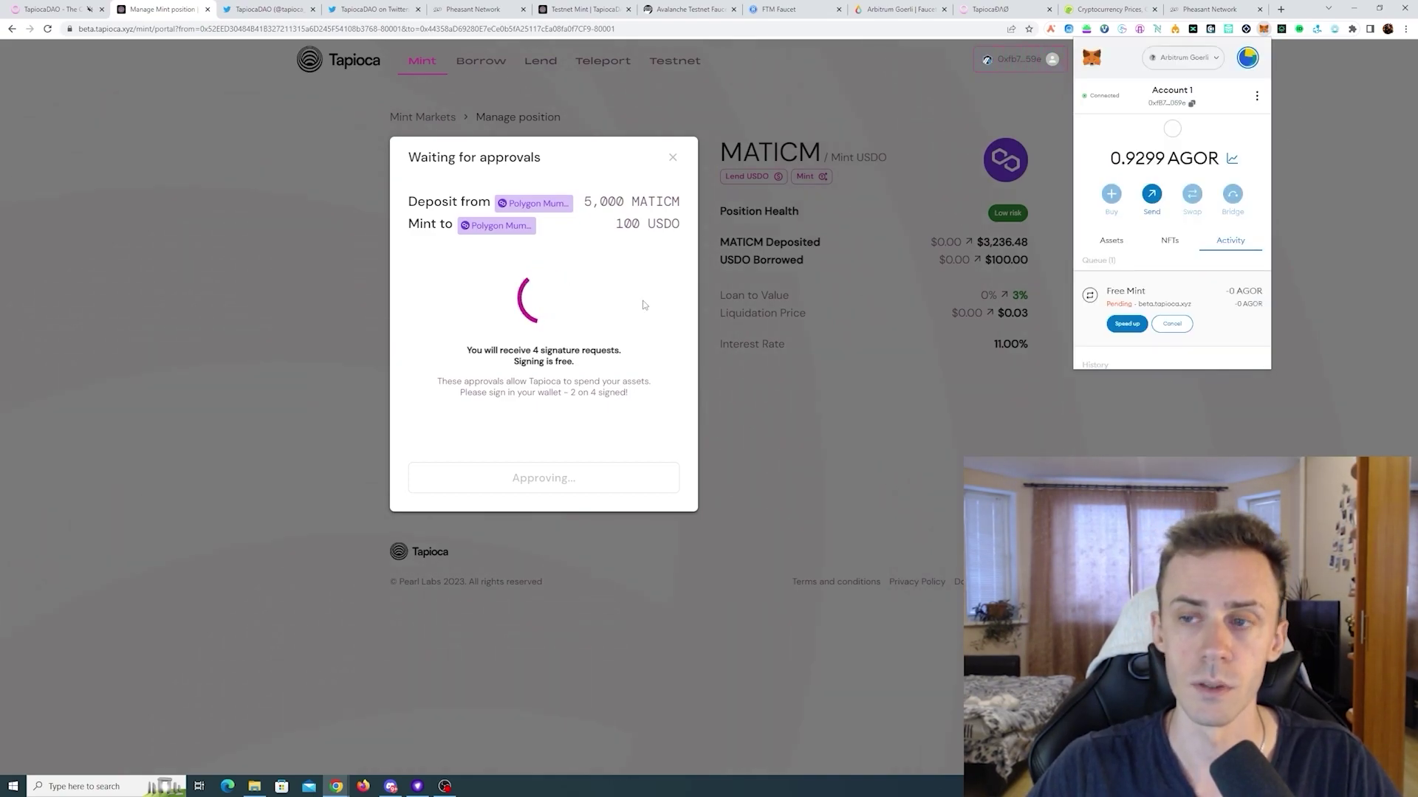
{"action": "left_click", "coordinate": [1292, 275]}
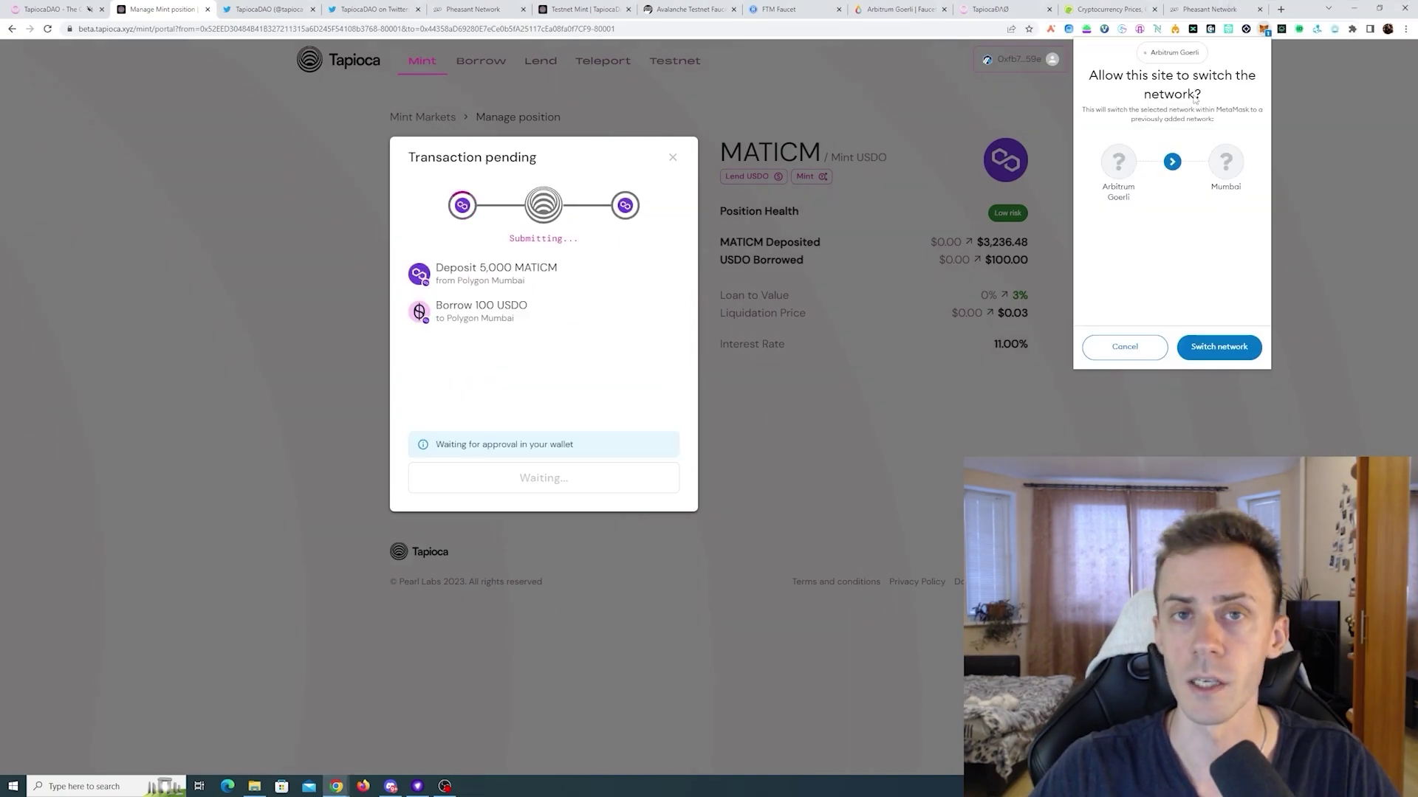
{"action": "left_click", "coordinate": [1239, 343]}
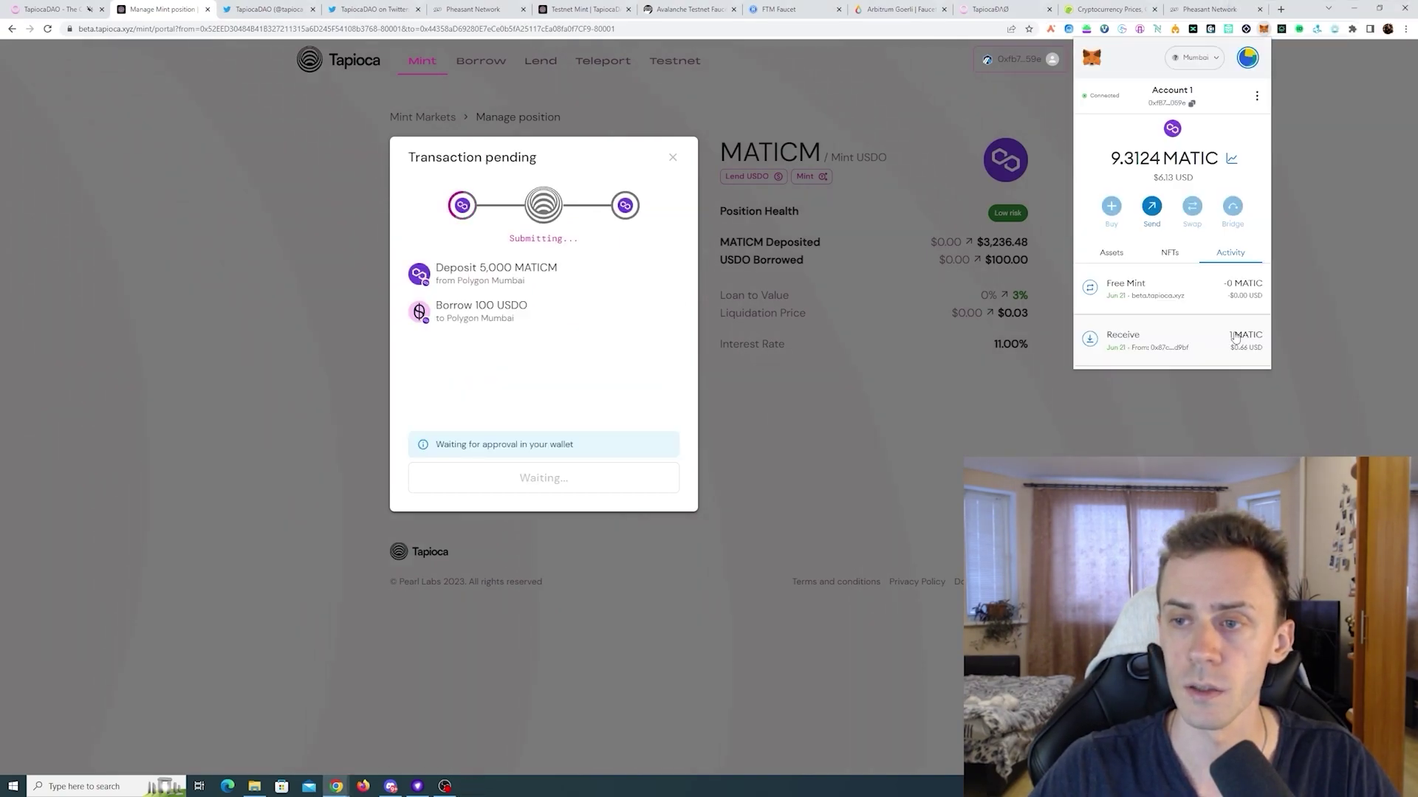
{"action": "left_click", "coordinate": [592, 361]}
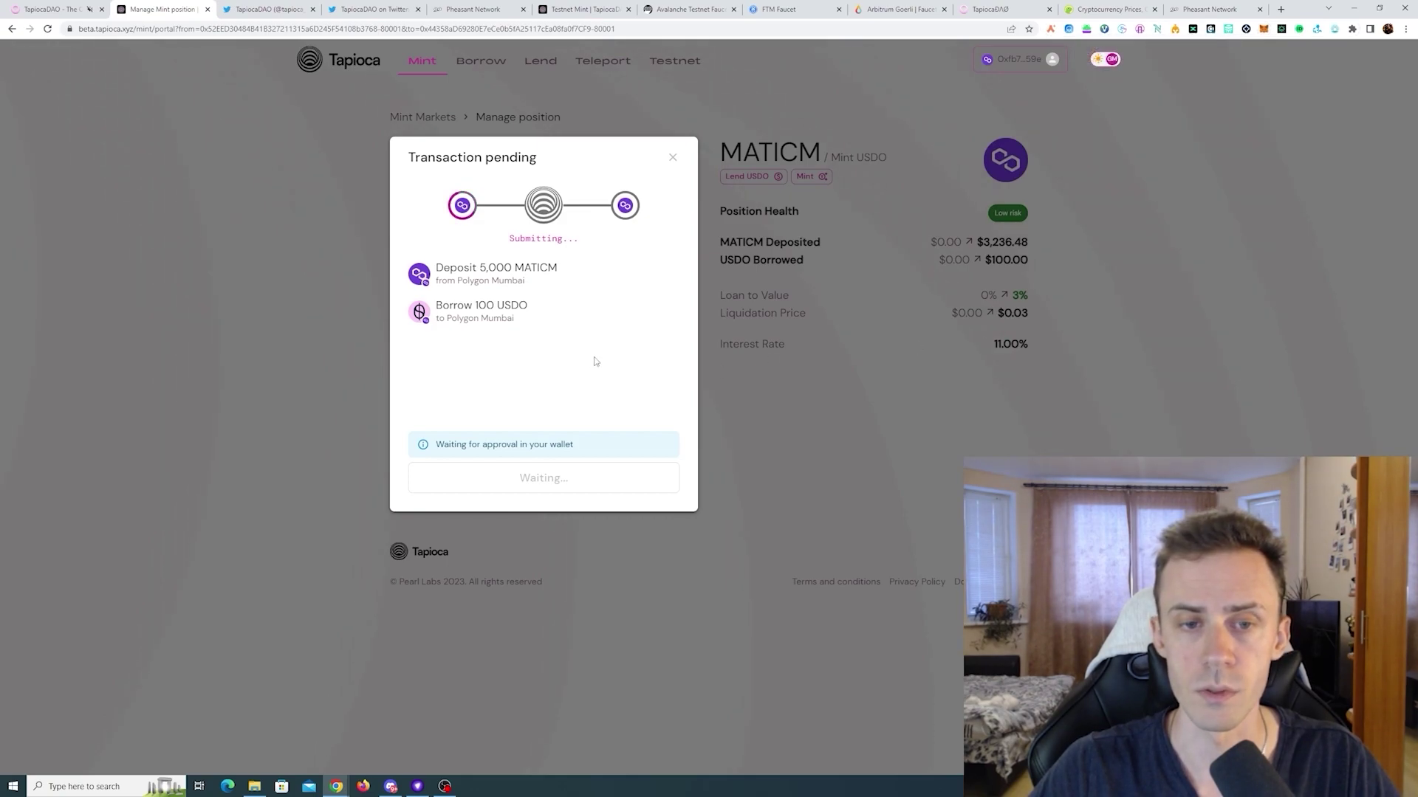
{"action": "left_click", "coordinate": [422, 117]}
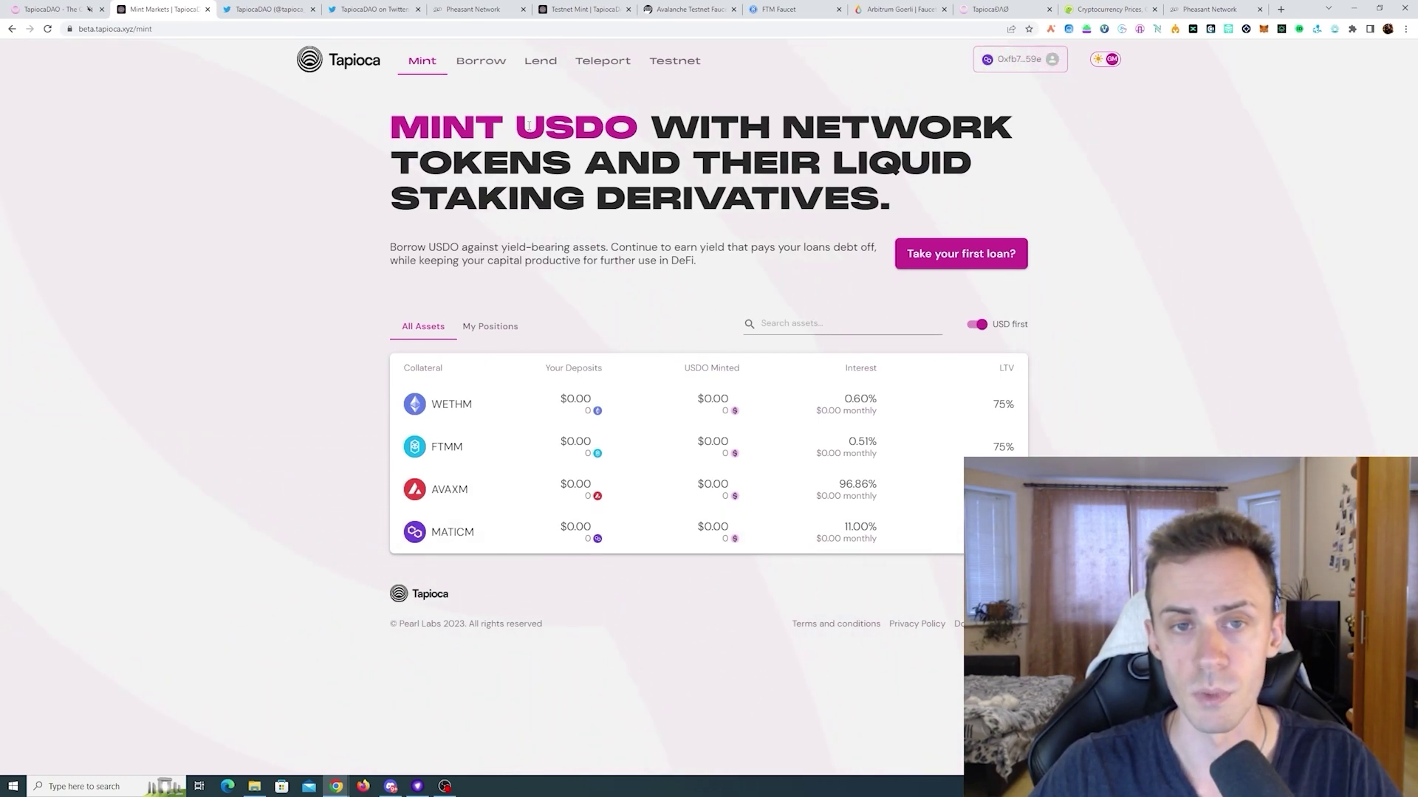
- Open the WETHM market, enter a 0.5 WETHM deposit and 100 USDO to mint, and preview it
{"action": "left_click_drag", "start_coordinate": [530, 126], "coordinate": [636, 127]}
{"action": "left_click", "coordinate": [636, 127]}
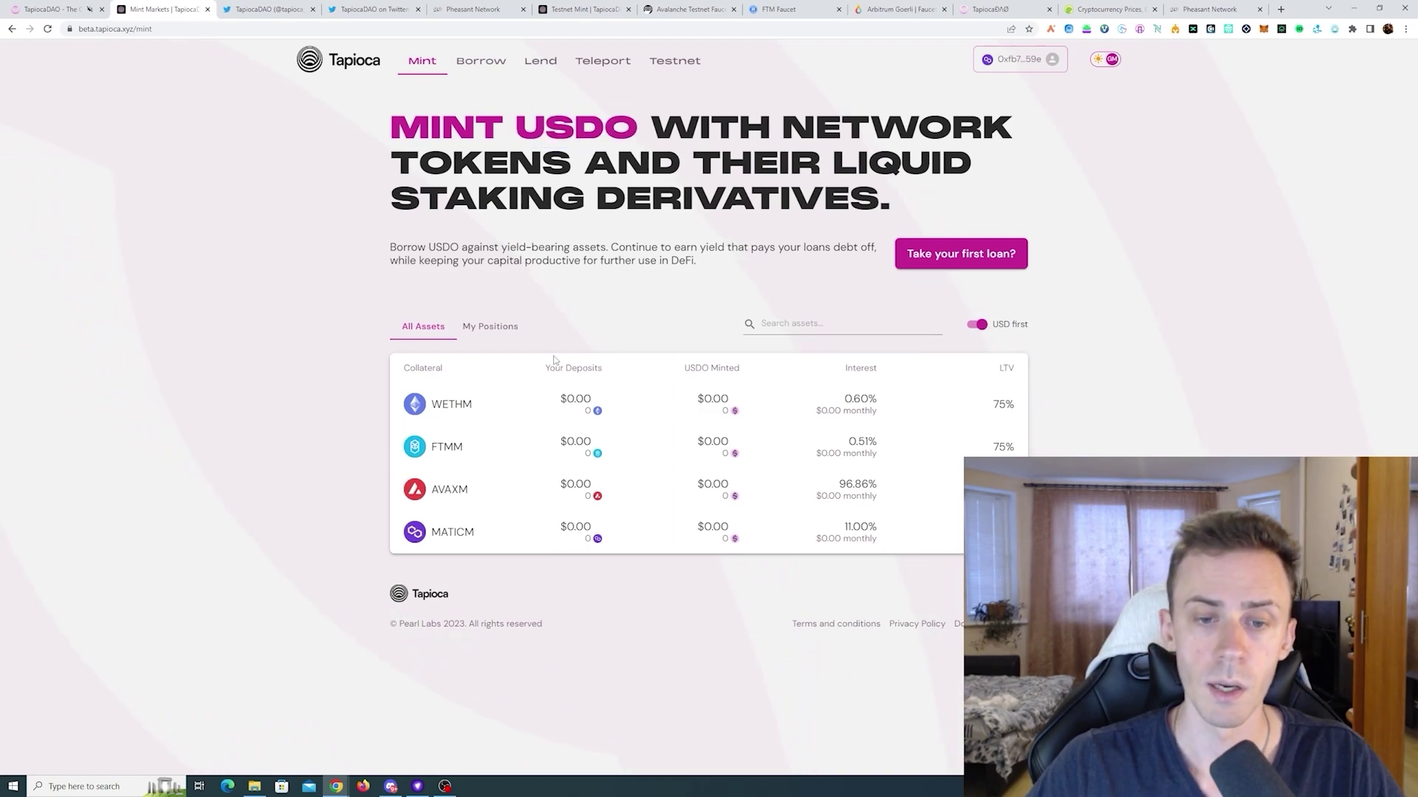
{"action": "left_click", "coordinate": [524, 405]}
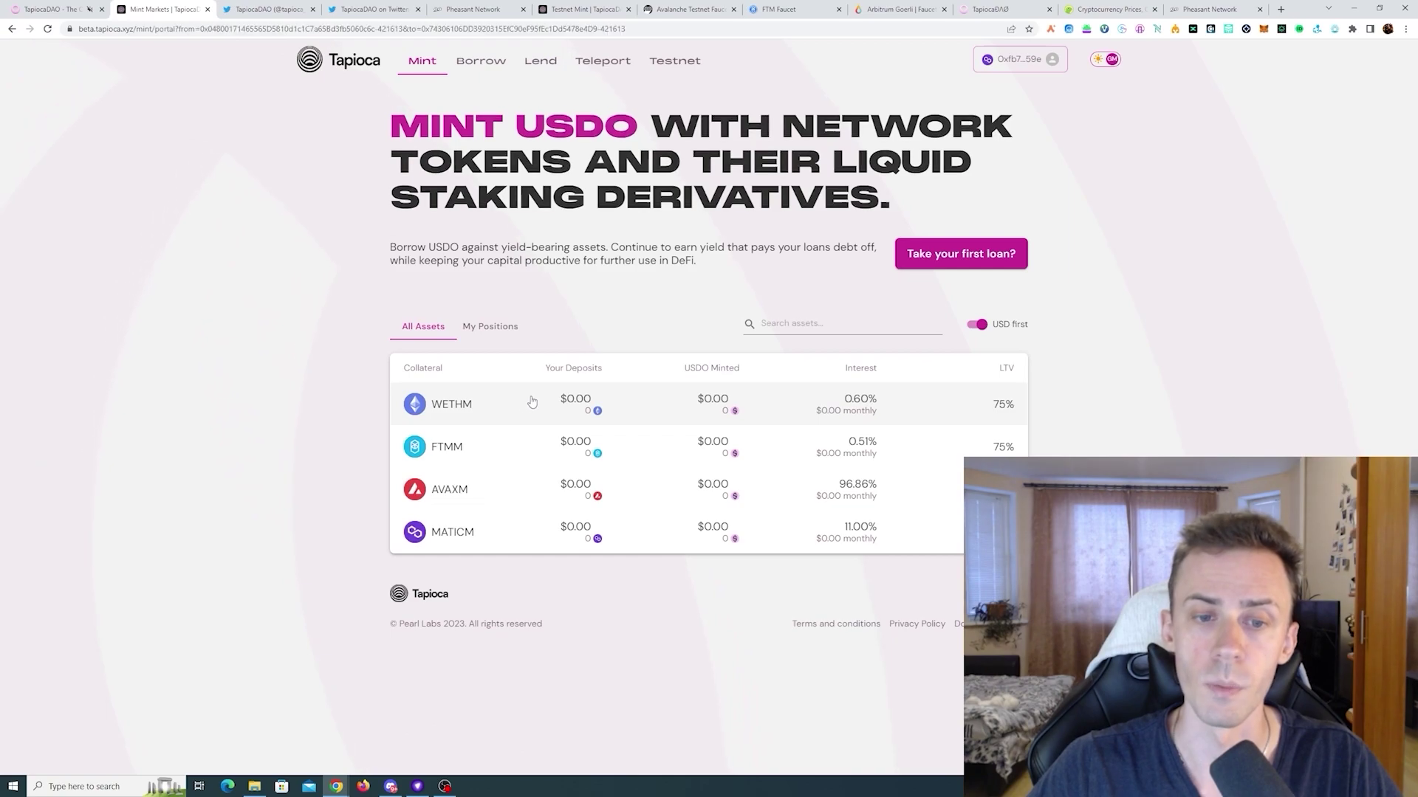
{"action": "left_click", "coordinate": [513, 226]}
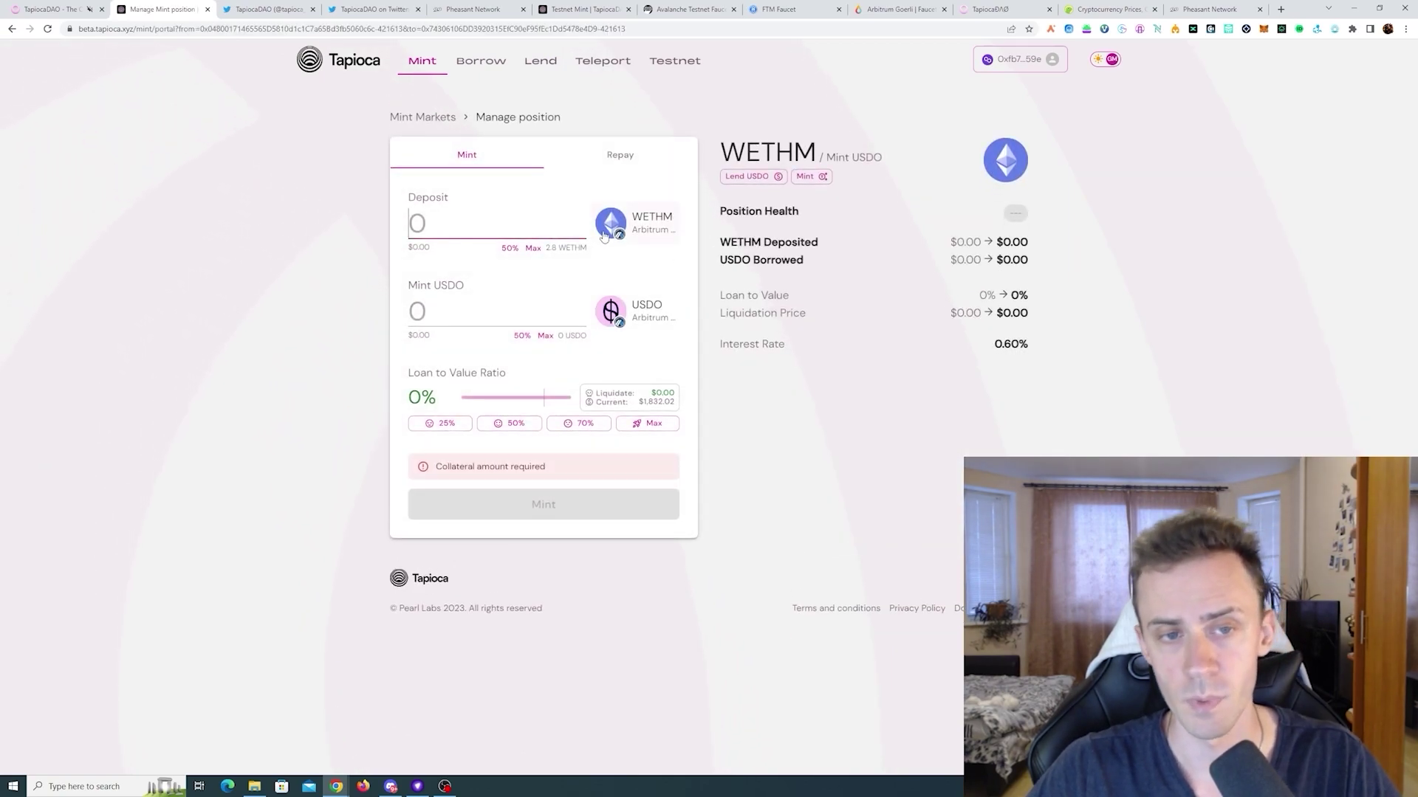
{"action": "type", "text": "0.5"}
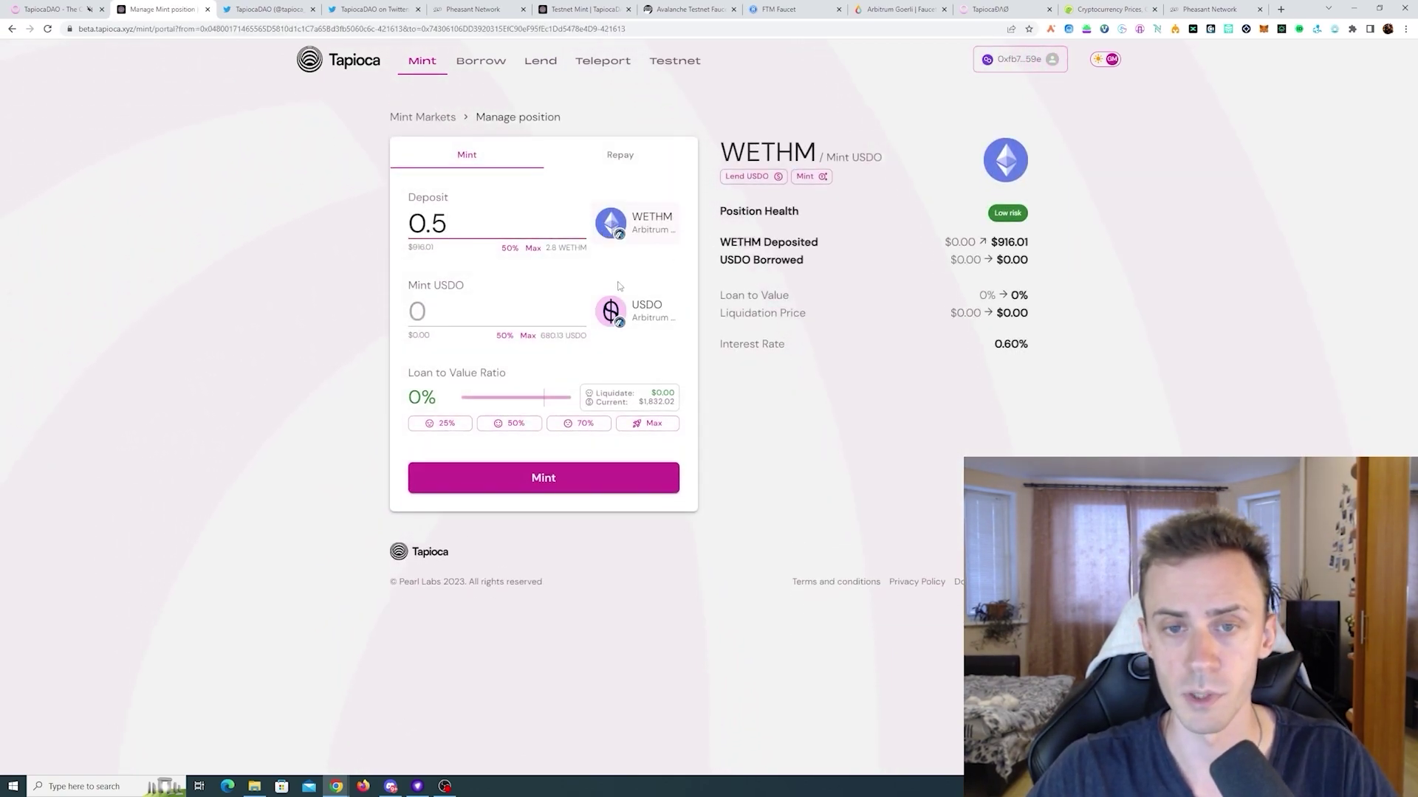
{"action": "left_click", "coordinate": [482, 311]}
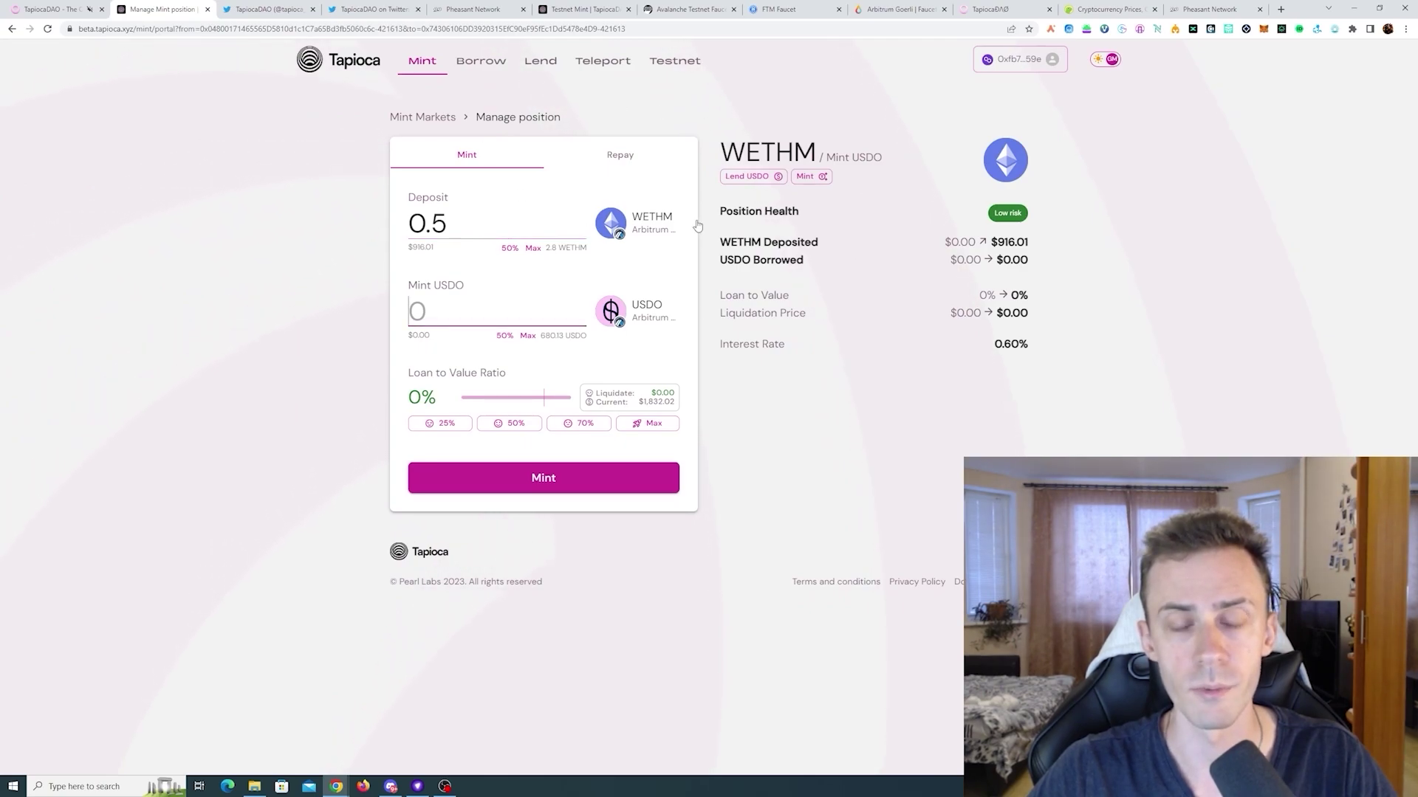
{"action": "type", "text": "100"}
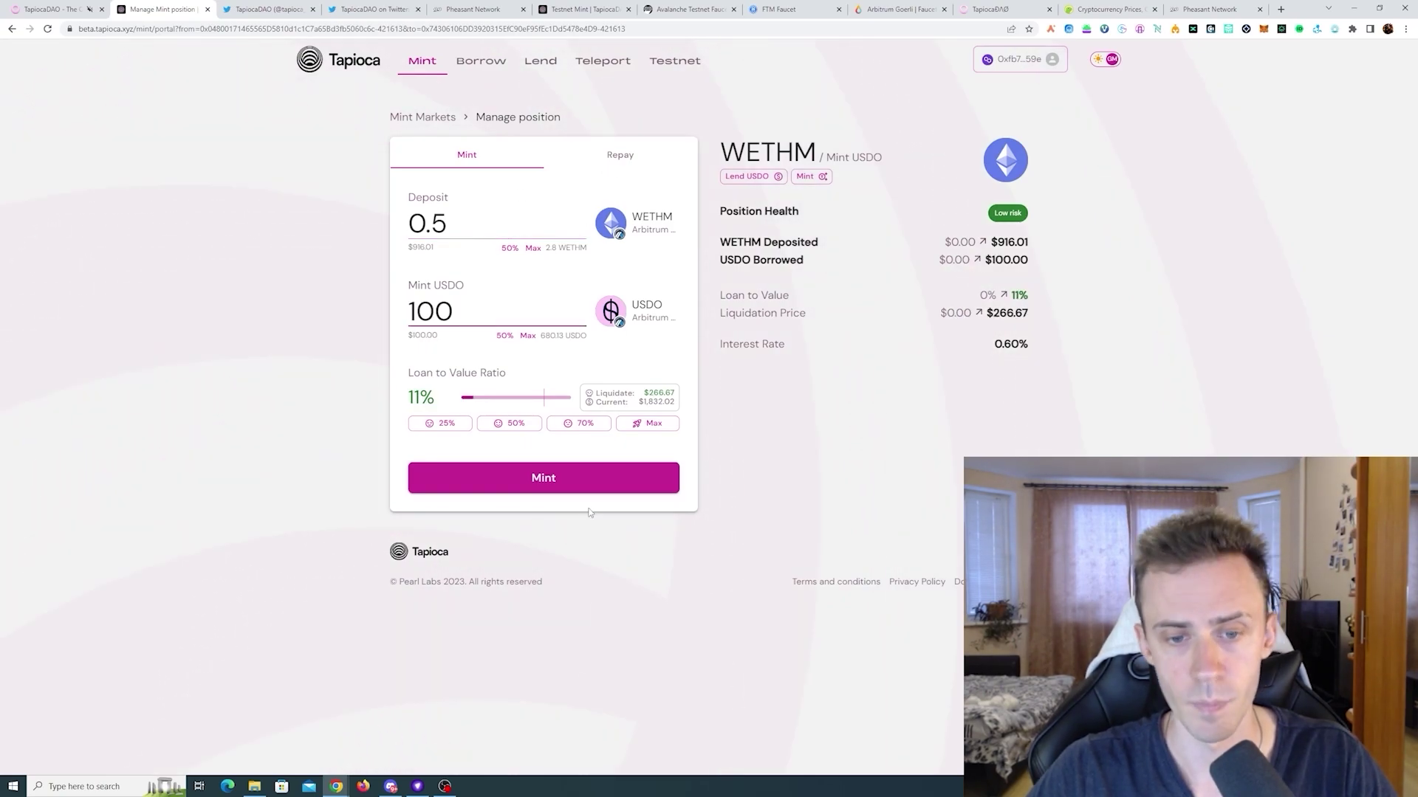
{"action": "left_click", "coordinate": [576, 480]}
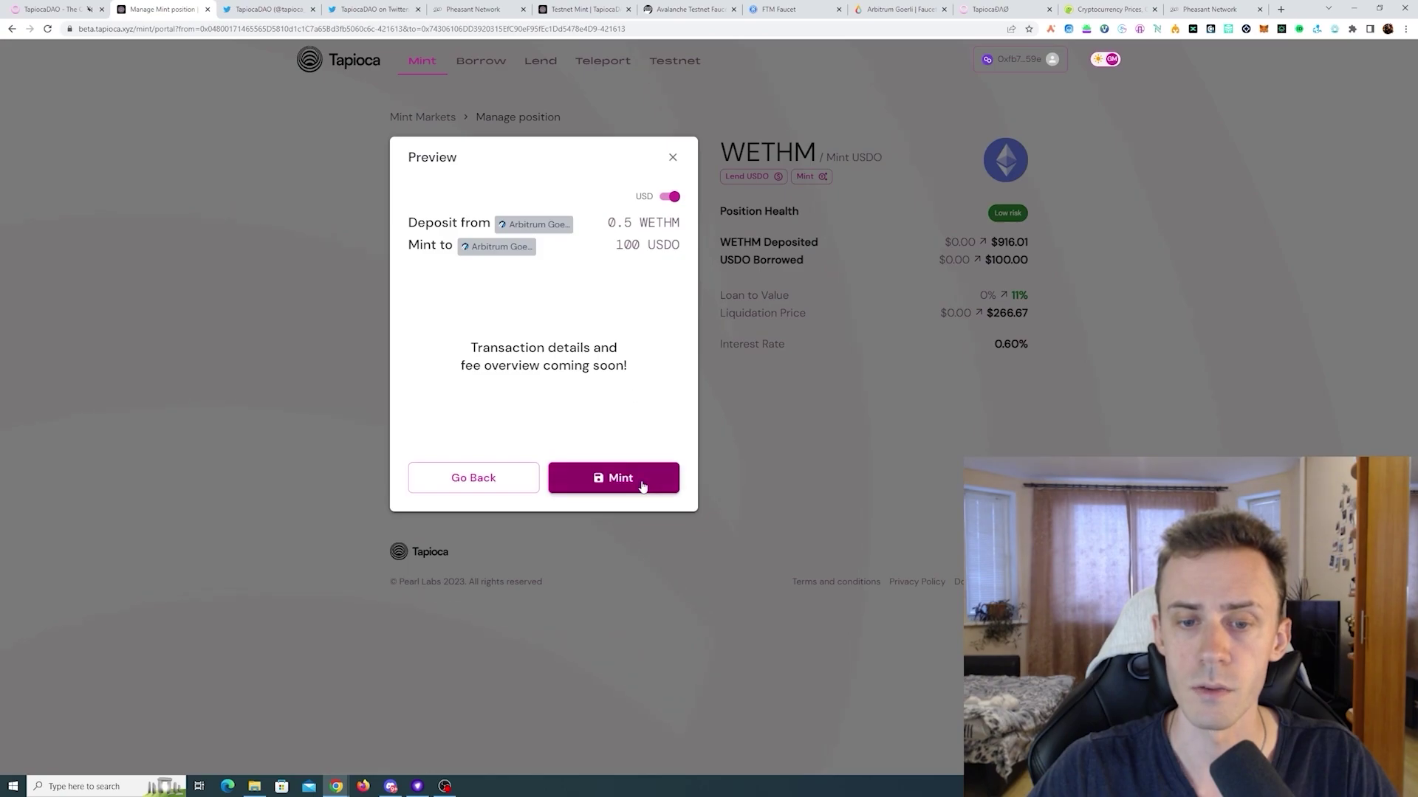
- Submit the 0.5 WETHM / 100 USDO mint, confirming it in MetaMask on Arbitrum Goerli
{"action": "left_click", "coordinate": [639, 484]}
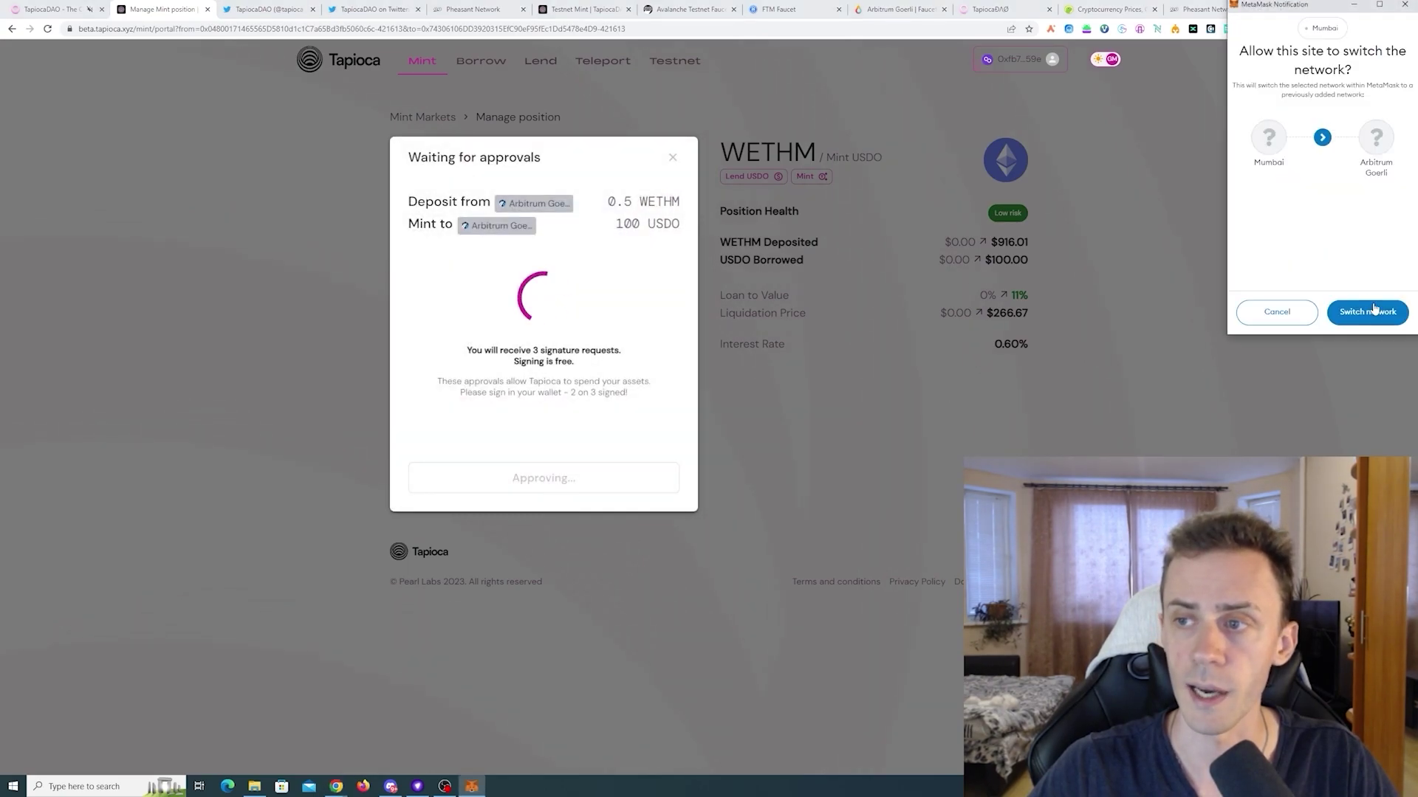
{"action": "left_click", "coordinate": [1370, 312]}
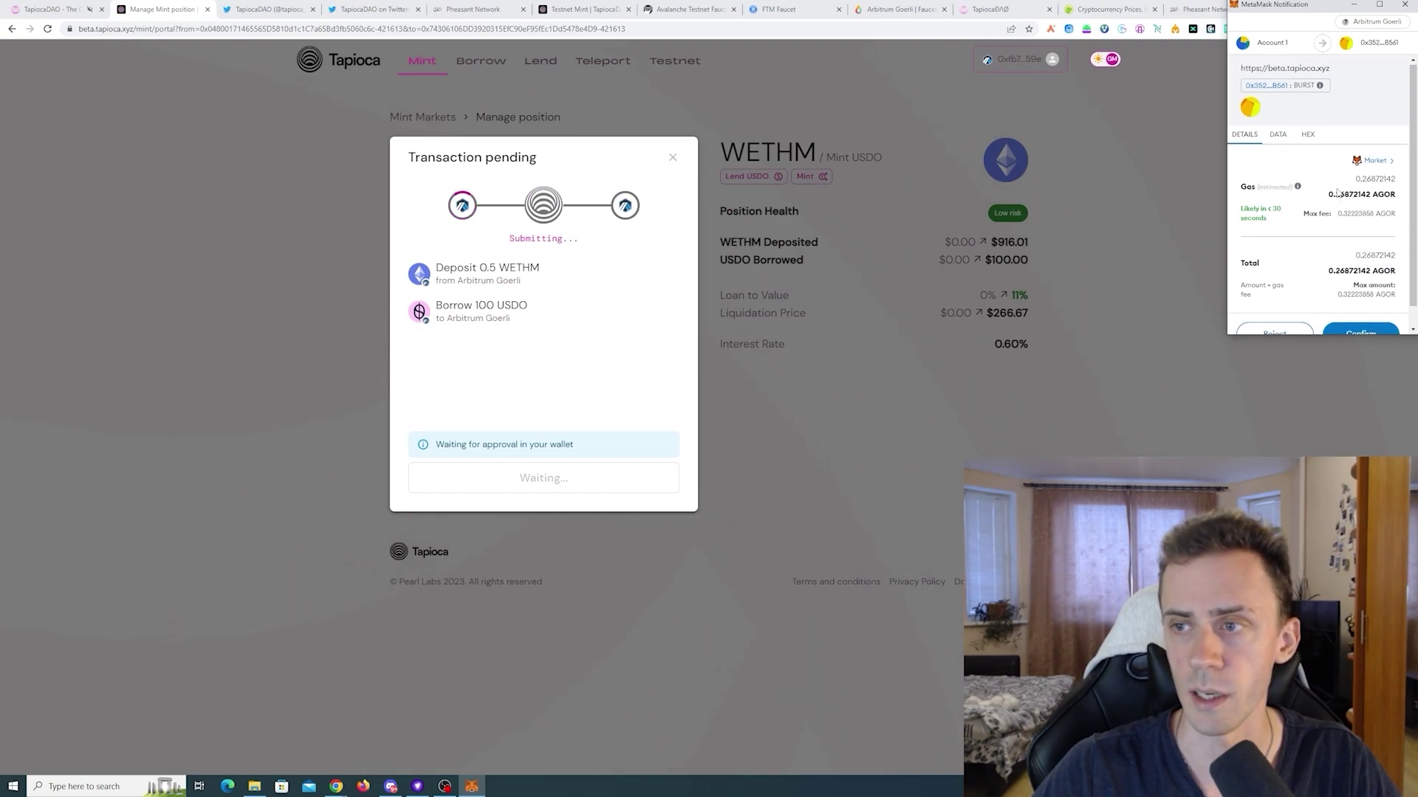
{"action": "scroll", "coordinate": [1338, 207], "scroll_direction": "down", "scroll_amount": 1}
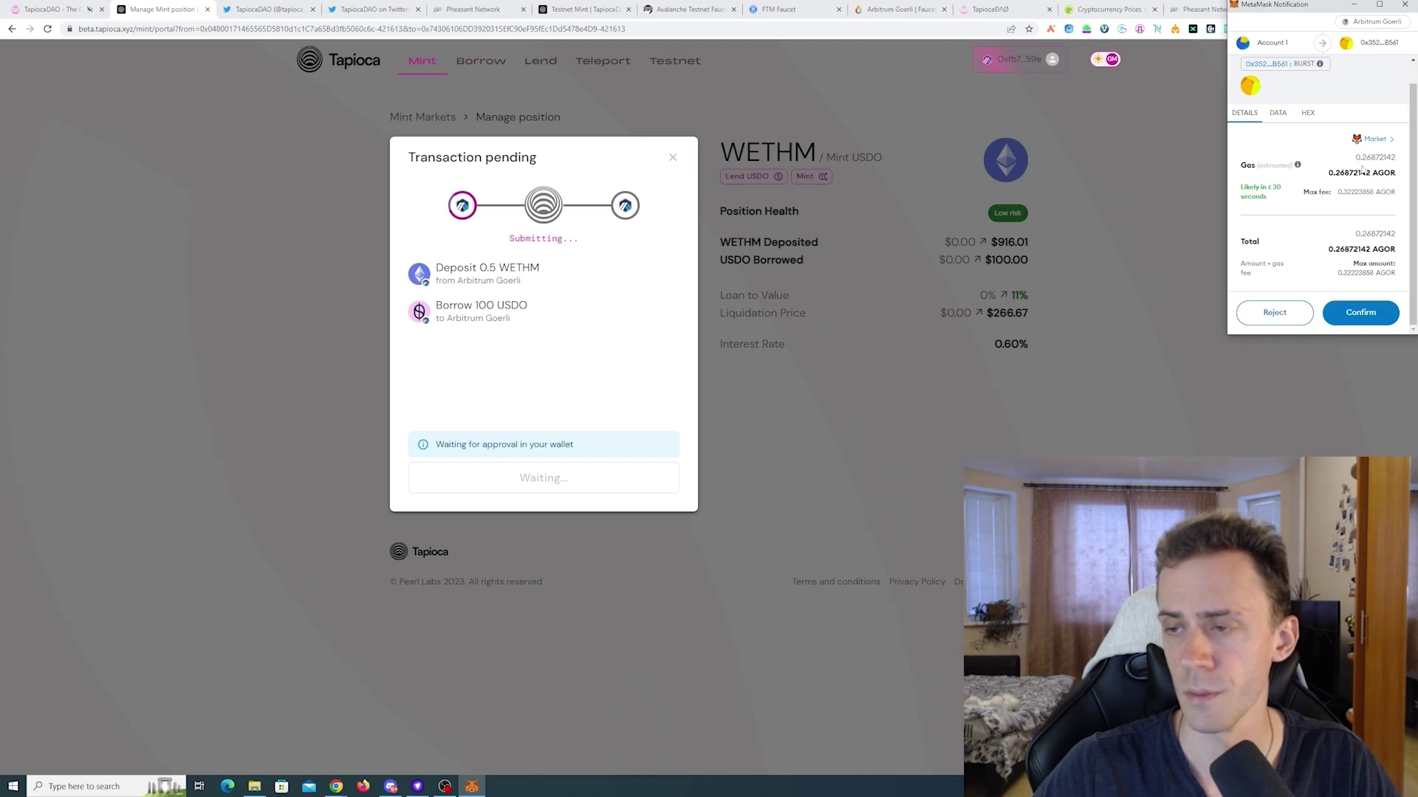
{"action": "left_click", "coordinate": [1354, 312]}
{"action": "left_click", "coordinate": [501, 487]}
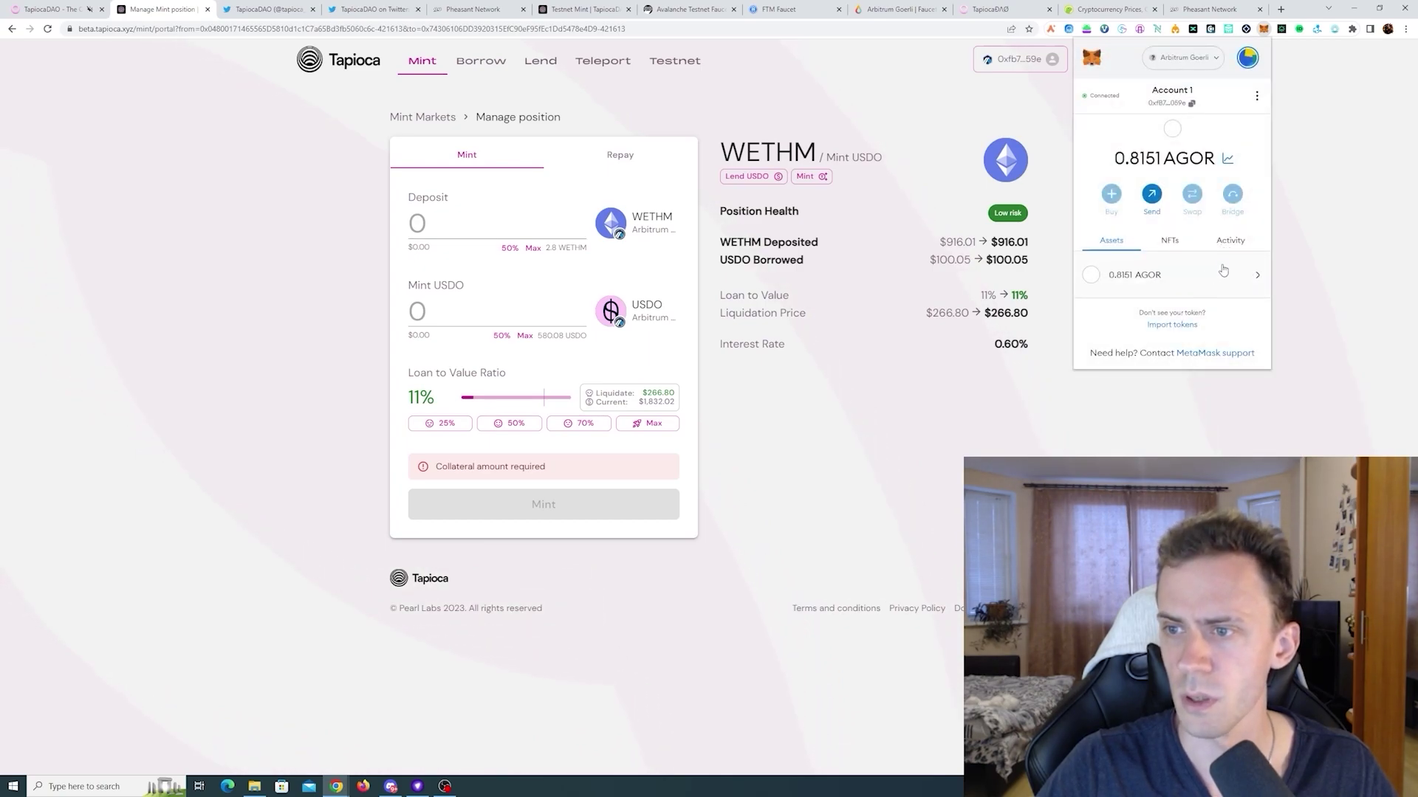
- View the Burst mint transaction from MetaMask Activity on the block explorer, then return to Mint Markets
{"action": "left_click", "coordinate": [1231, 244]}
{"action": "scroll", "coordinate": [1231, 250], "scroll_direction": "down", "scroll_amount": 2}
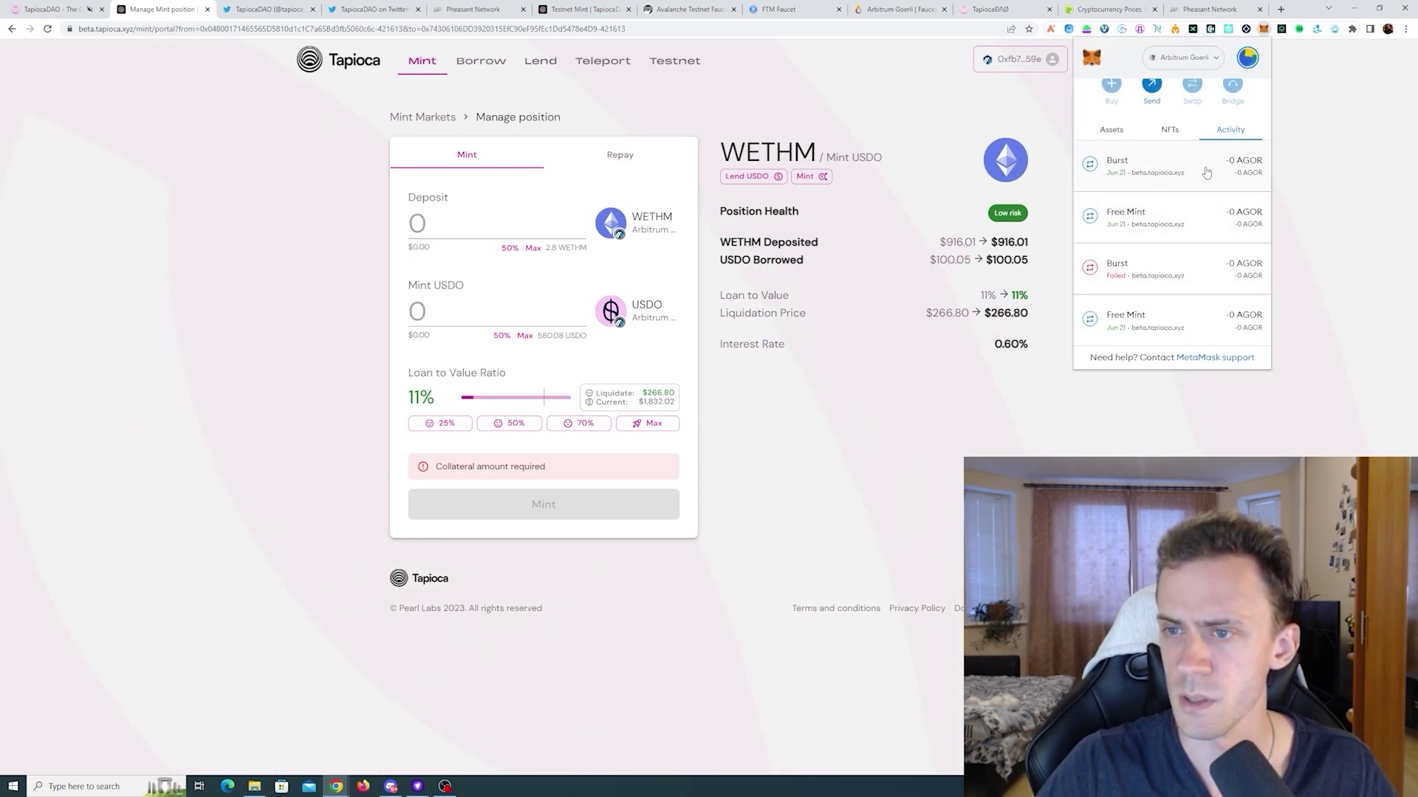
{"action": "left_click", "coordinate": [1237, 153]}
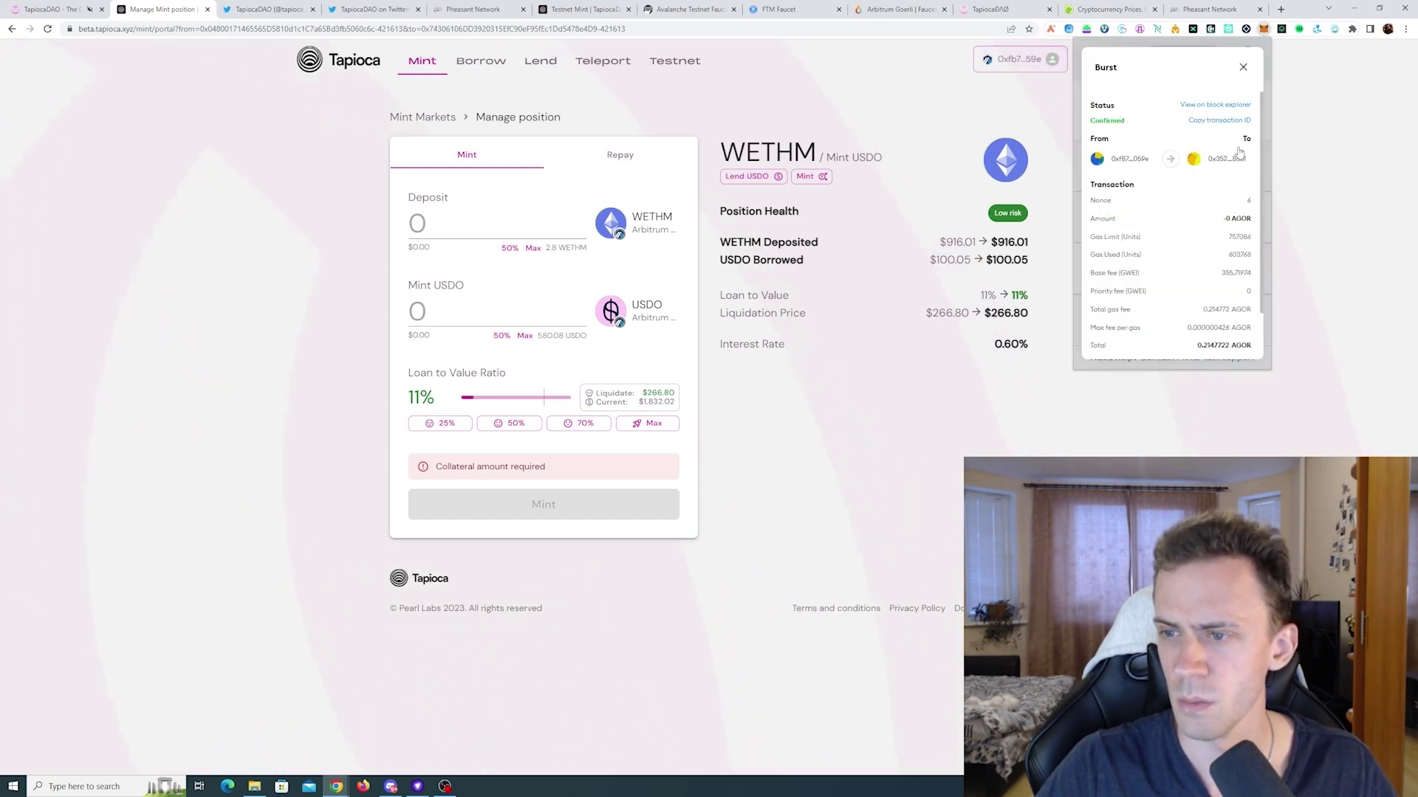
{"action": "left_click", "coordinate": [1217, 105]}
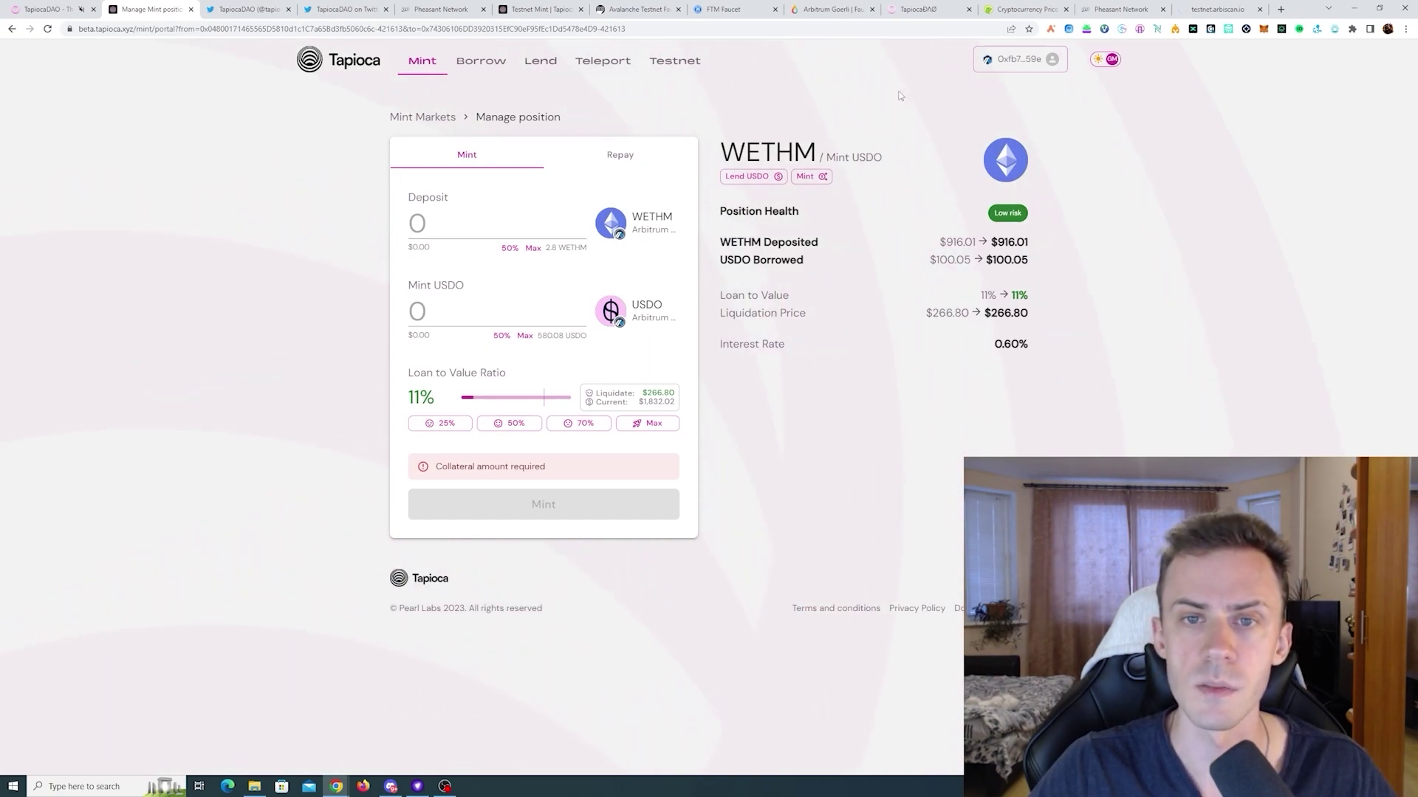
{"action": "left_click", "coordinate": [422, 116]}
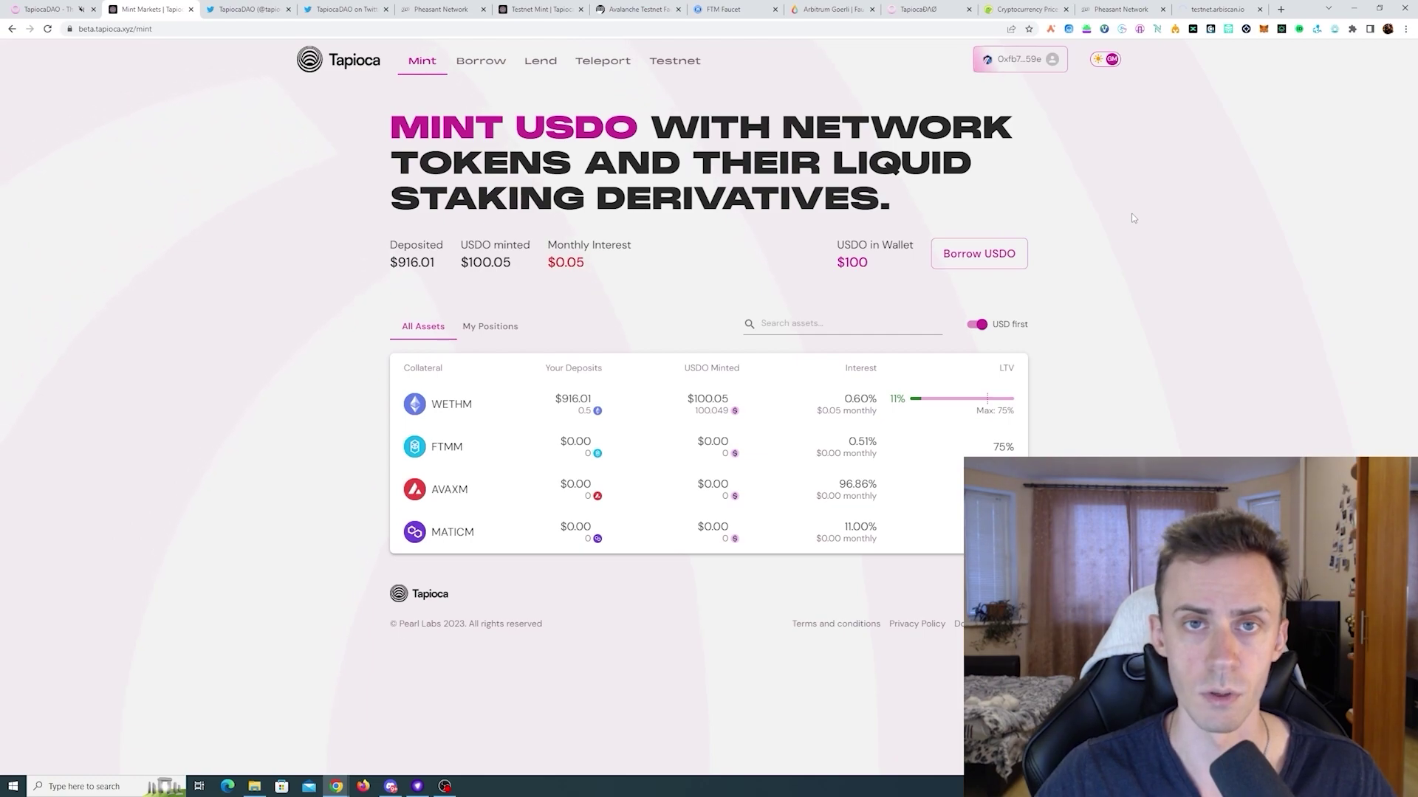
- Switch to the Borrow markets and open the GLPM market to borrow 500 USDO against 3000 GLPM
{"action": "left_click", "coordinate": [481, 61]}
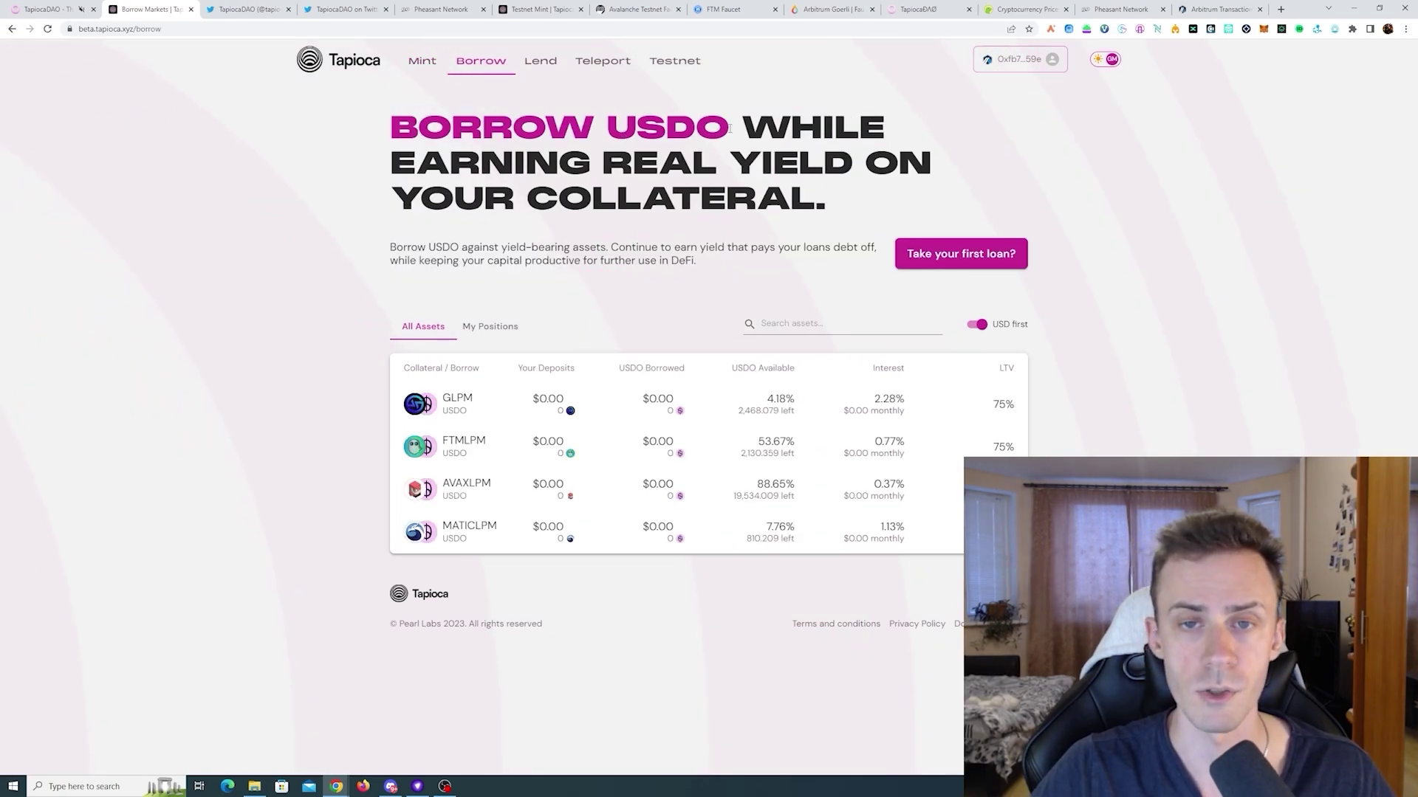
{"action": "left_click_drag", "start_coordinate": [730, 129], "coordinate": [627, 129]}
{"action": "left_click", "coordinate": [849, 221]}
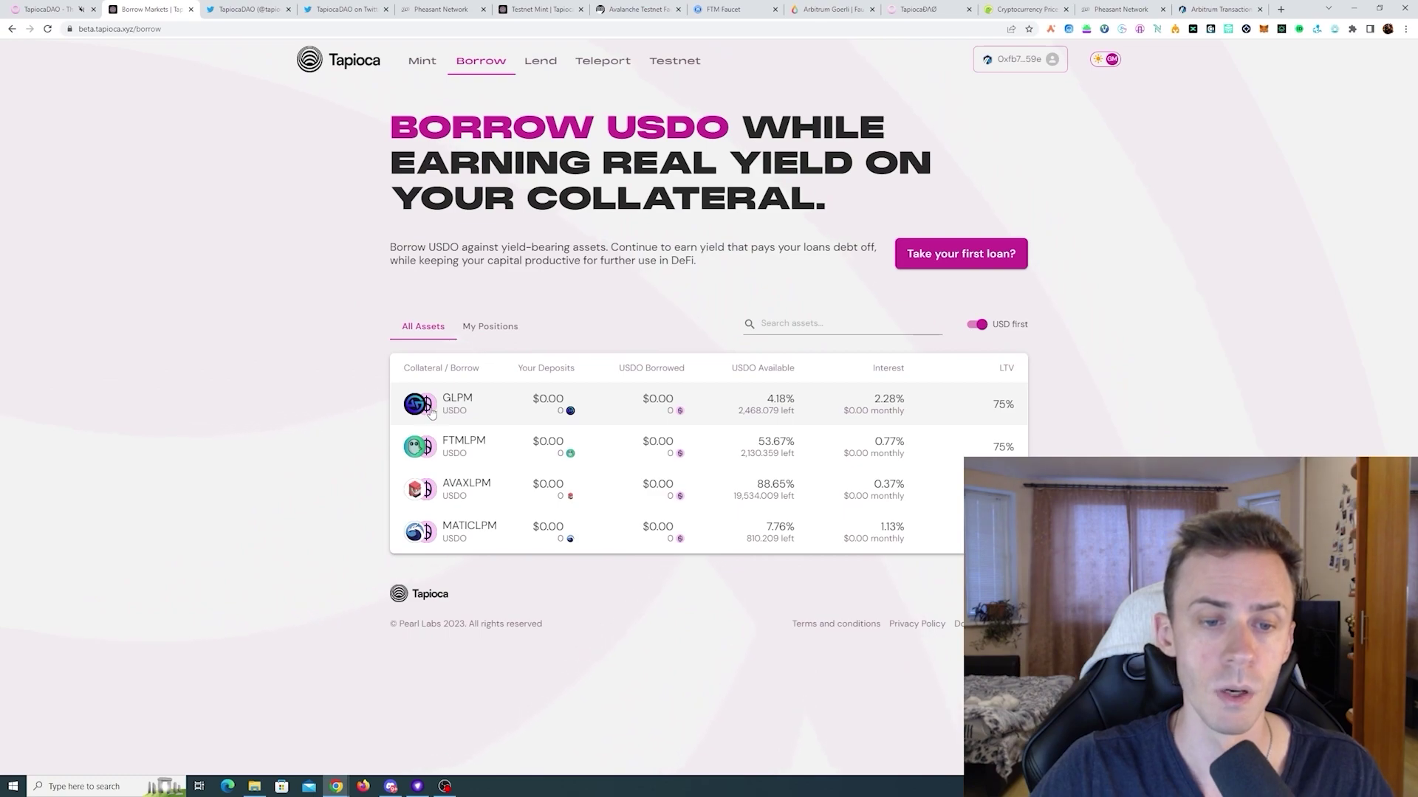
{"action": "left_click", "coordinate": [497, 401]}
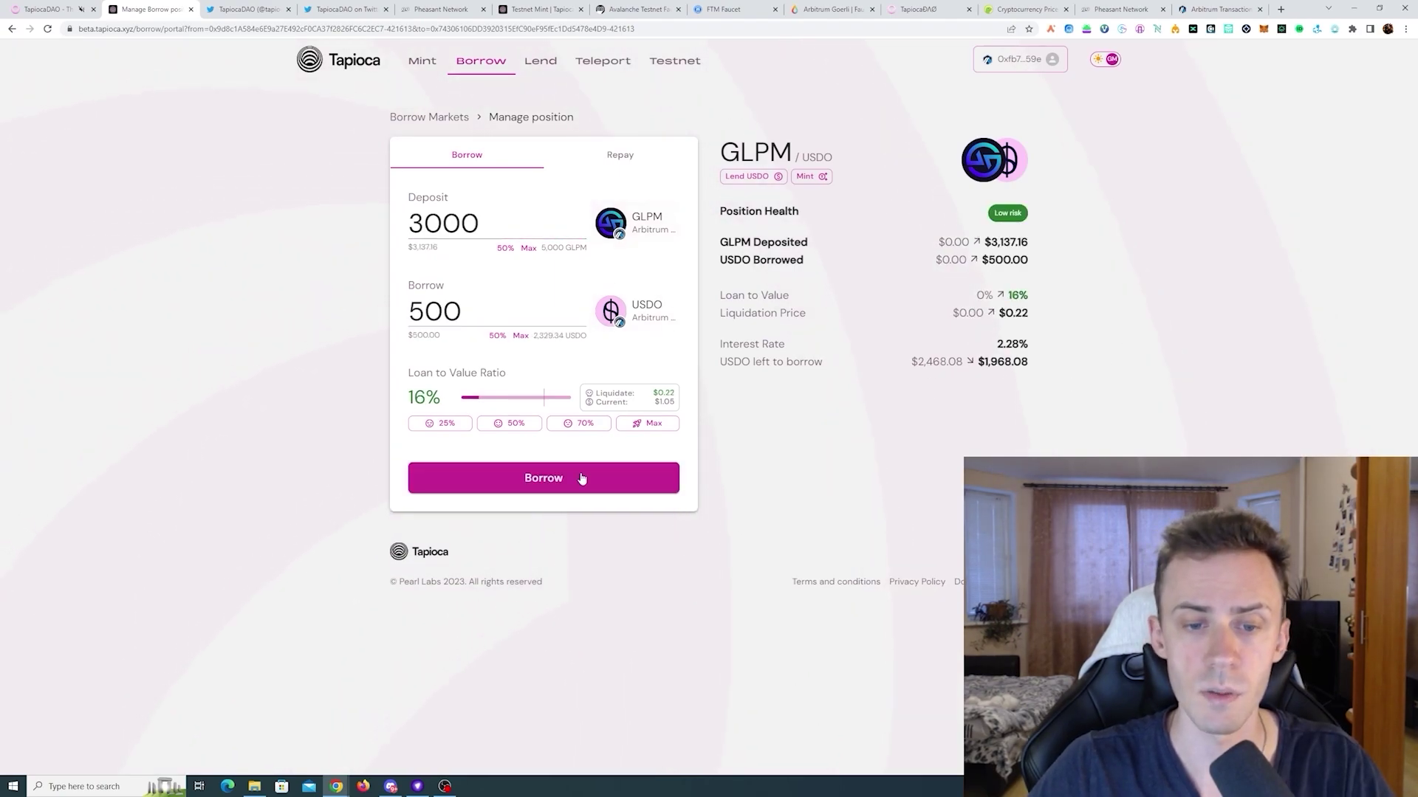
- Submit the 3000 GLPM deposit and 500 USDO borrow, signing the three wallet approval requests
{"action": "left_click", "coordinate": [581, 478]}
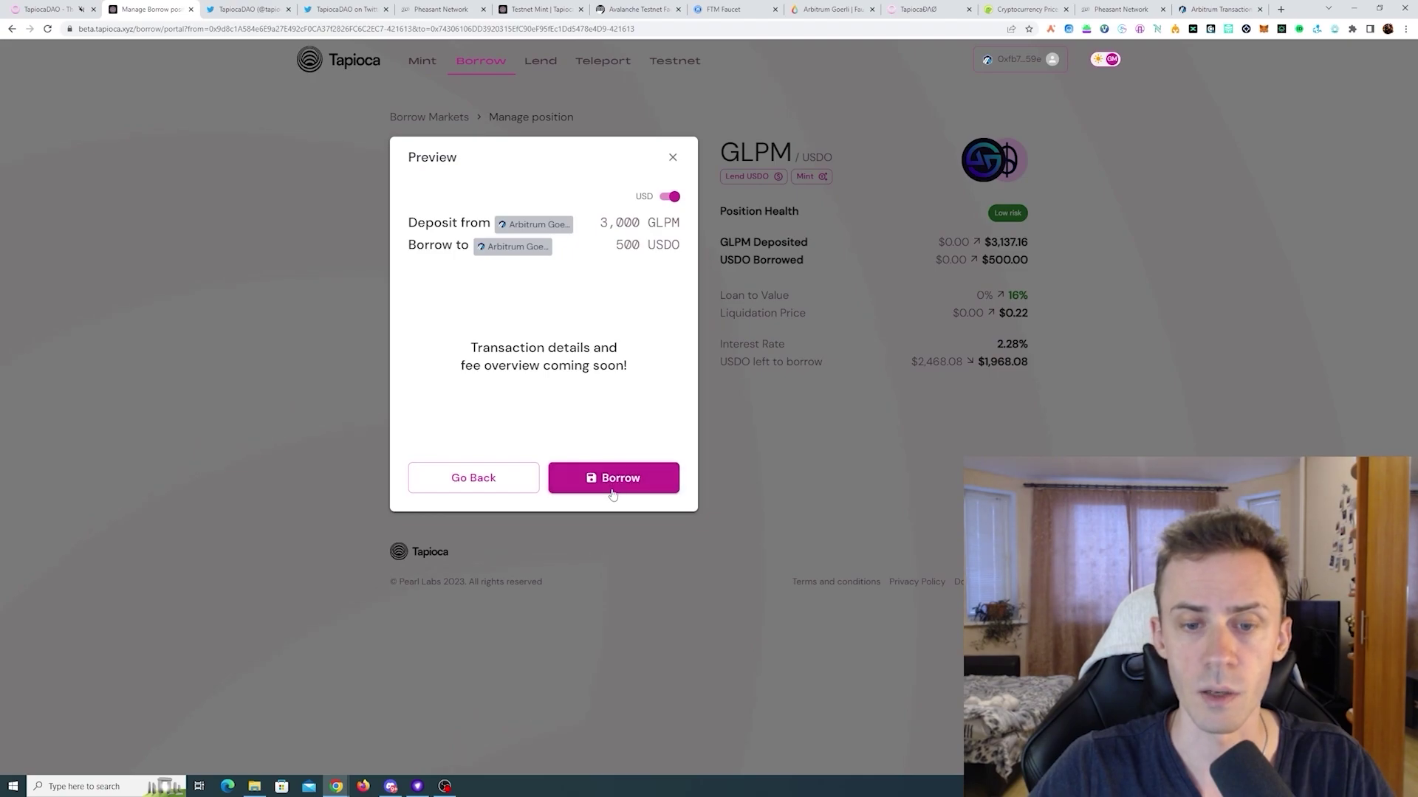
{"action": "left_click", "coordinate": [612, 478]}
{"action": "scroll", "coordinate": [1354, 232], "scroll_direction": "down", "scroll_amount": 2}
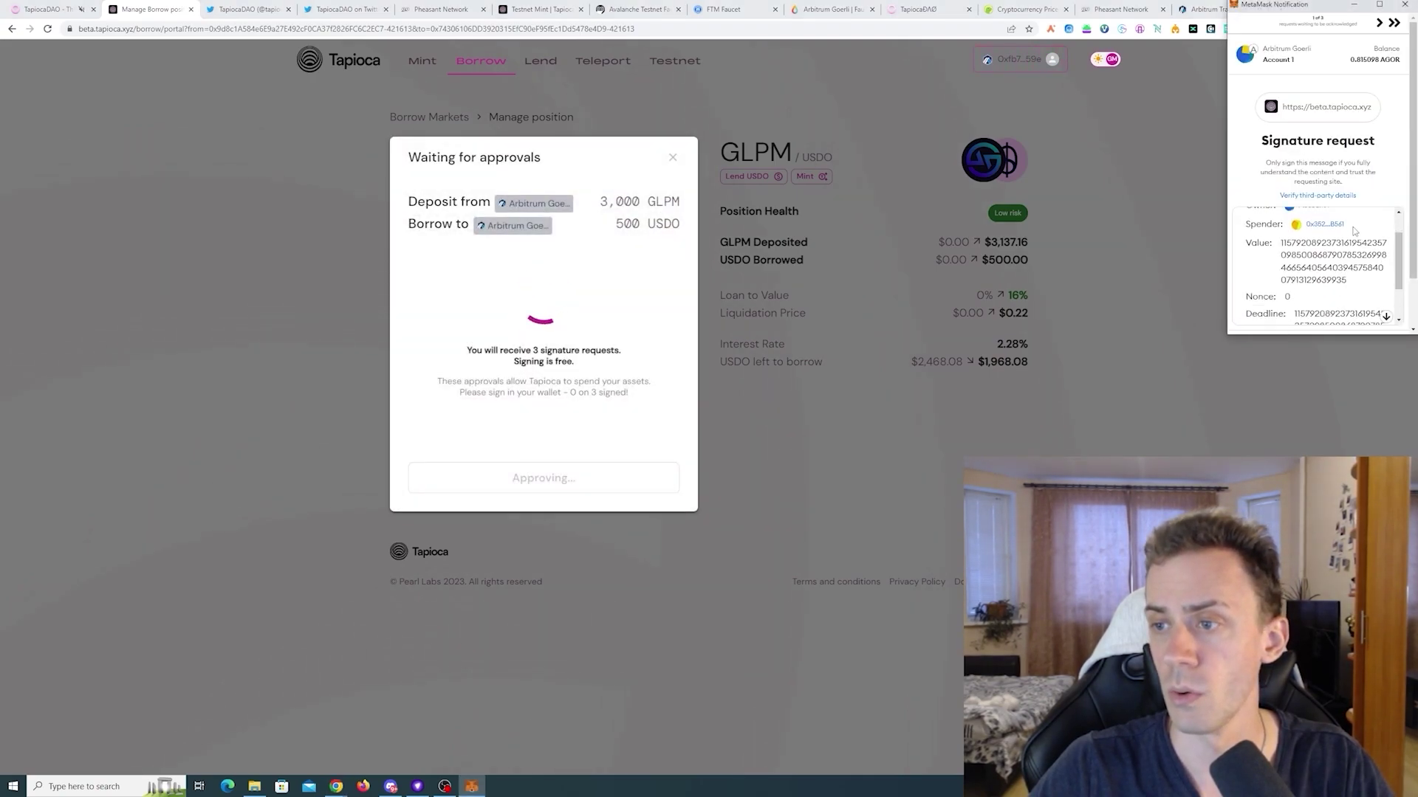
{"action": "scroll", "coordinate": [1354, 232], "scroll_direction": "down", "scroll_amount": 3}
{"action": "left_click", "coordinate": [1354, 291]}
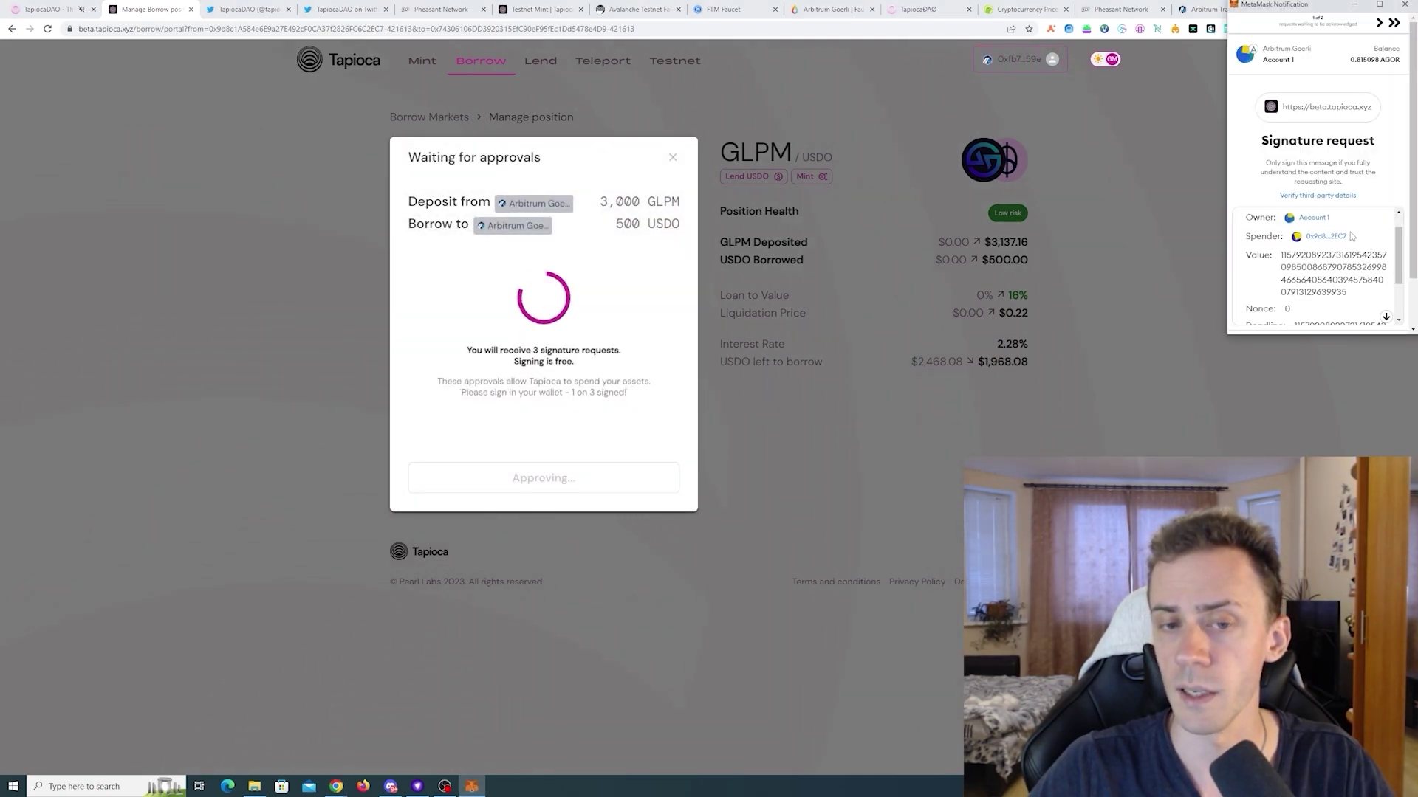
{"action": "scroll", "coordinate": [1349, 232], "scroll_direction": "down", "scroll_amount": 3}
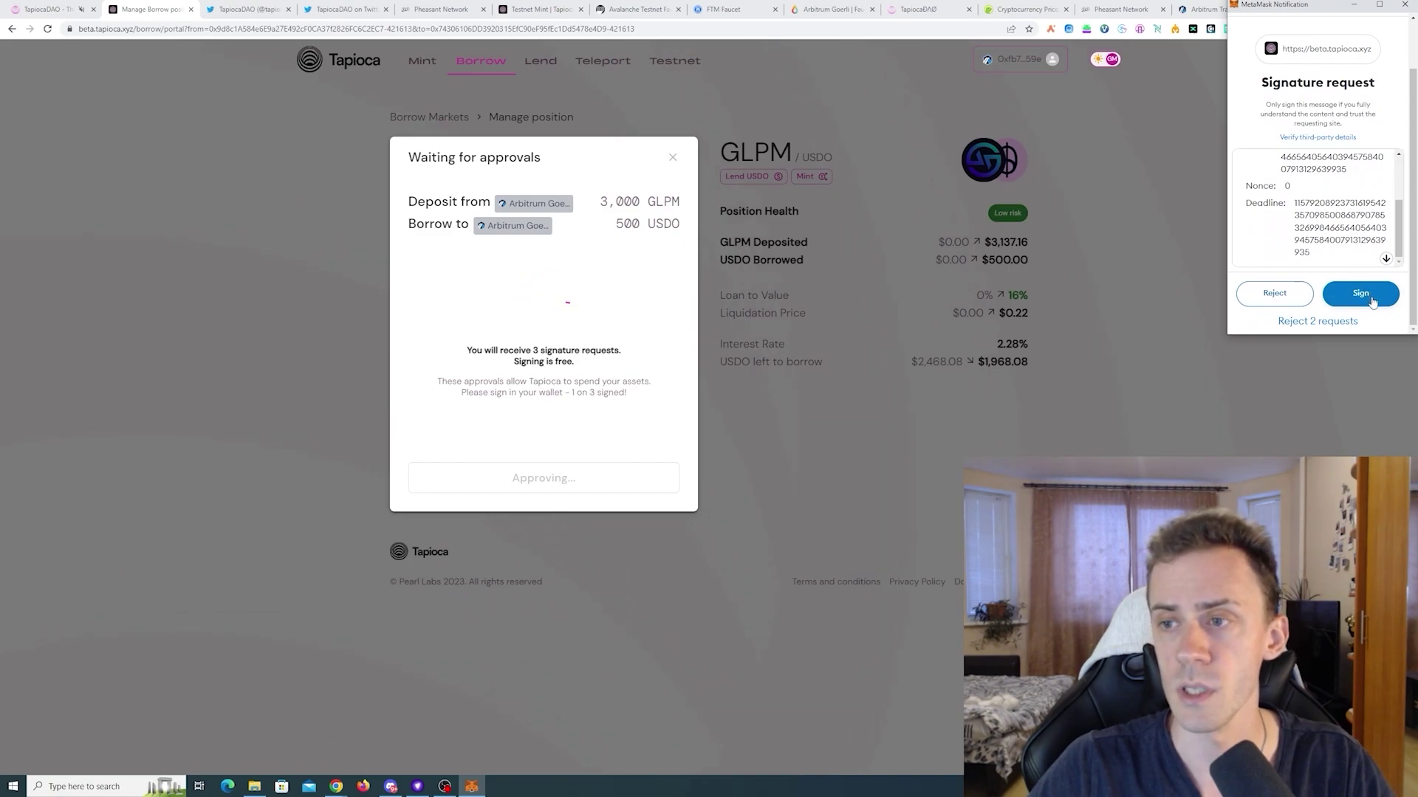
{"action": "left_click", "coordinate": [1361, 294]}
{"action": "scroll", "coordinate": [1339, 214], "scroll_direction": "down", "scroll_amount": 3}
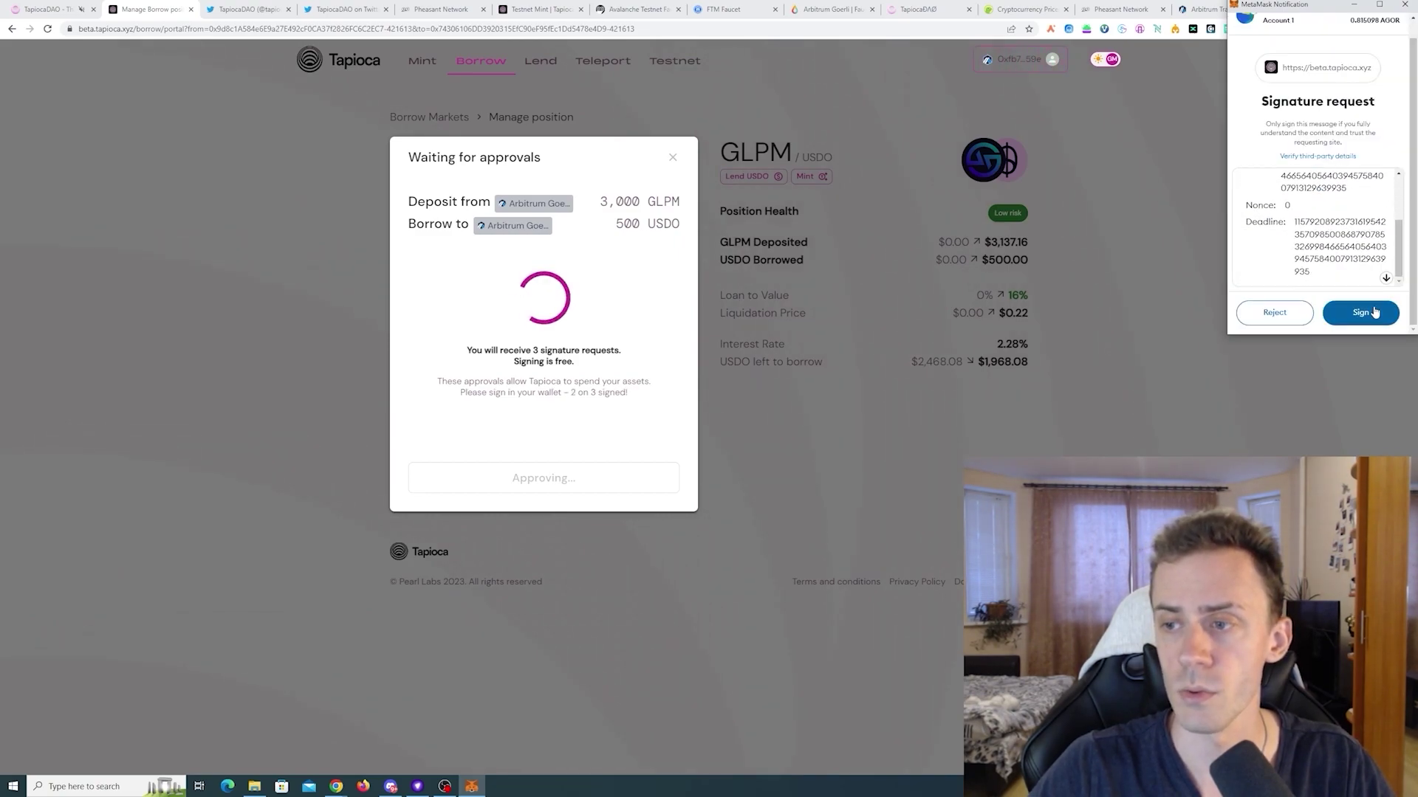
{"action": "left_click", "coordinate": [1373, 313]}
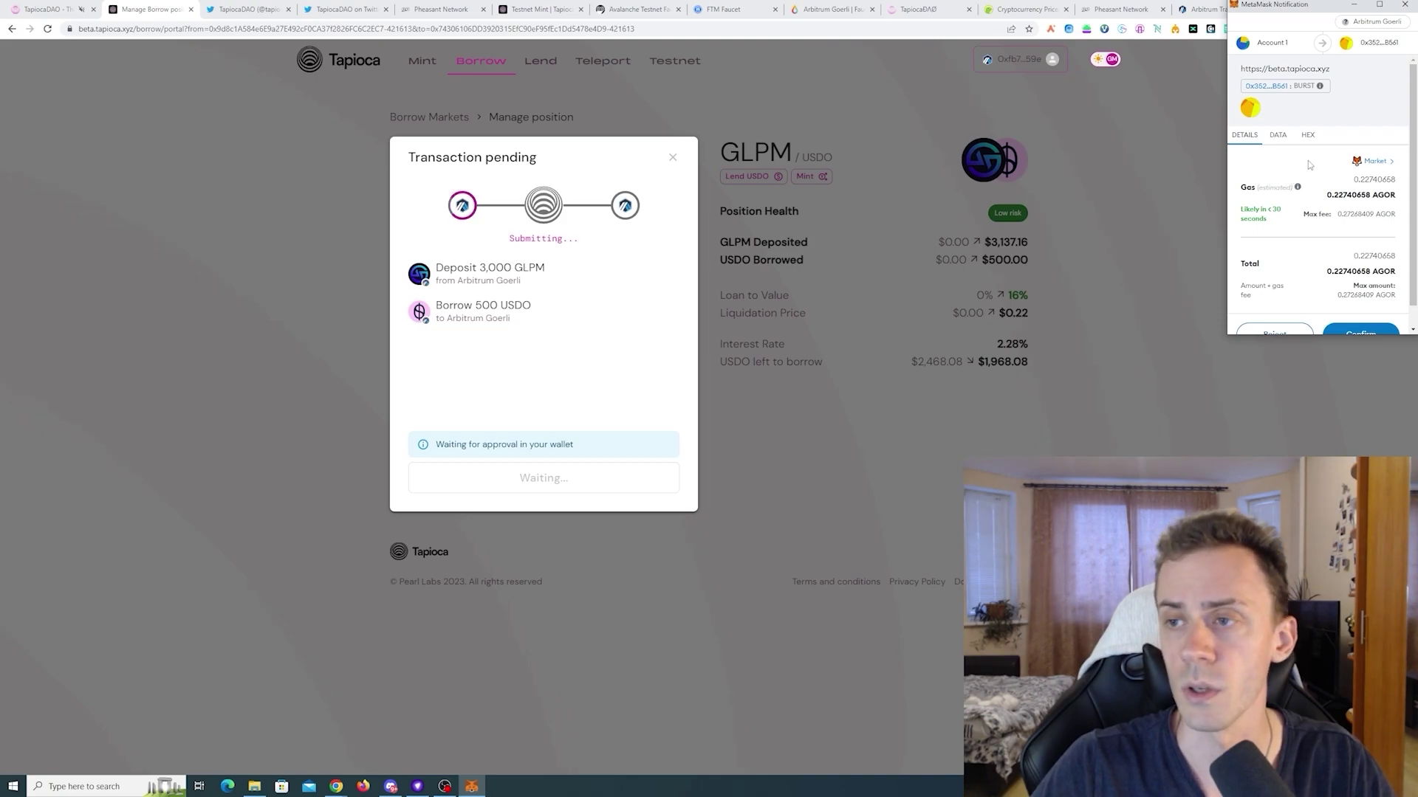
- Confirm the GLPM borrow transaction in MetaMask and dismiss the Transaction complete notice
{"action": "scroll", "coordinate": [1363, 110], "scroll_direction": "down", "scroll_amount": 2}
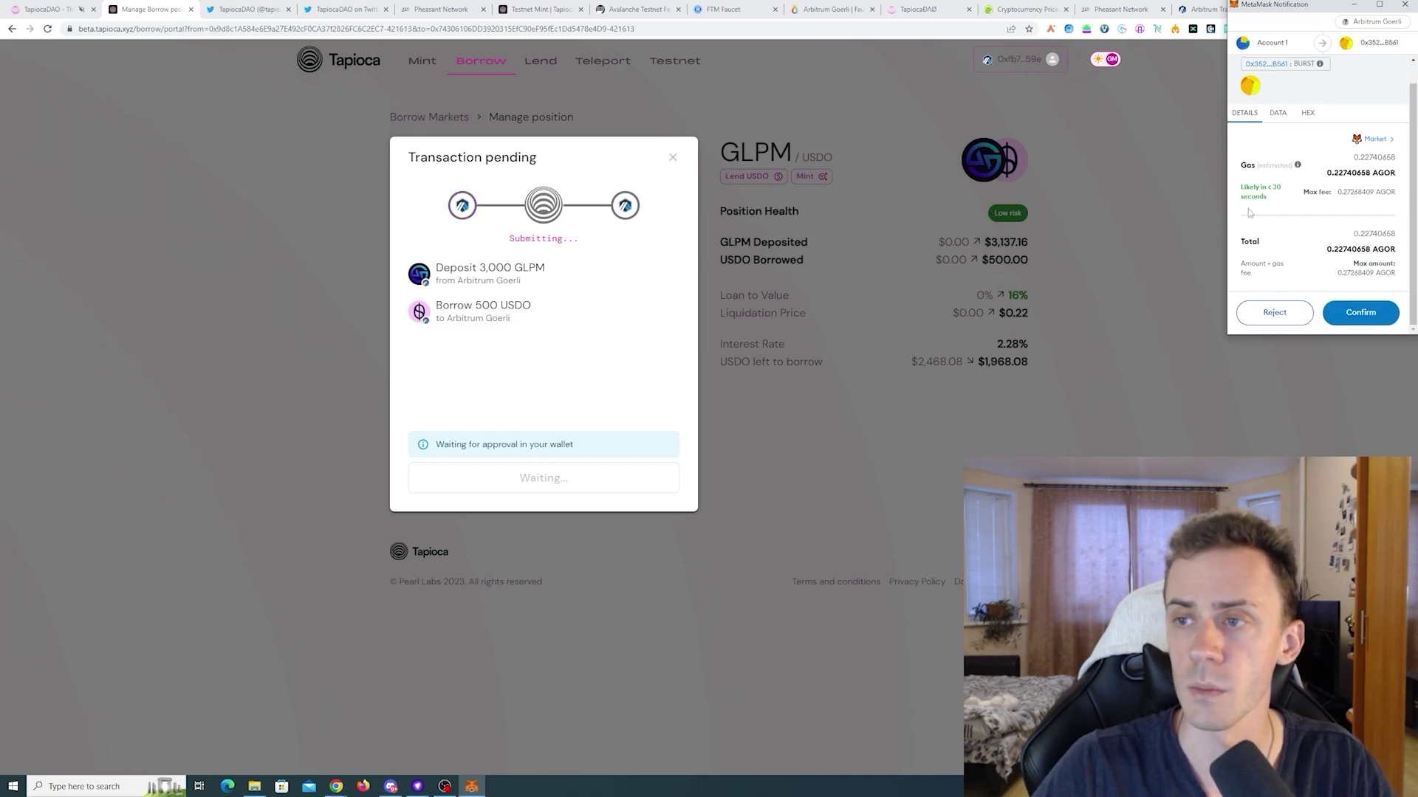
{"action": "left_click", "coordinate": [1362, 313]}
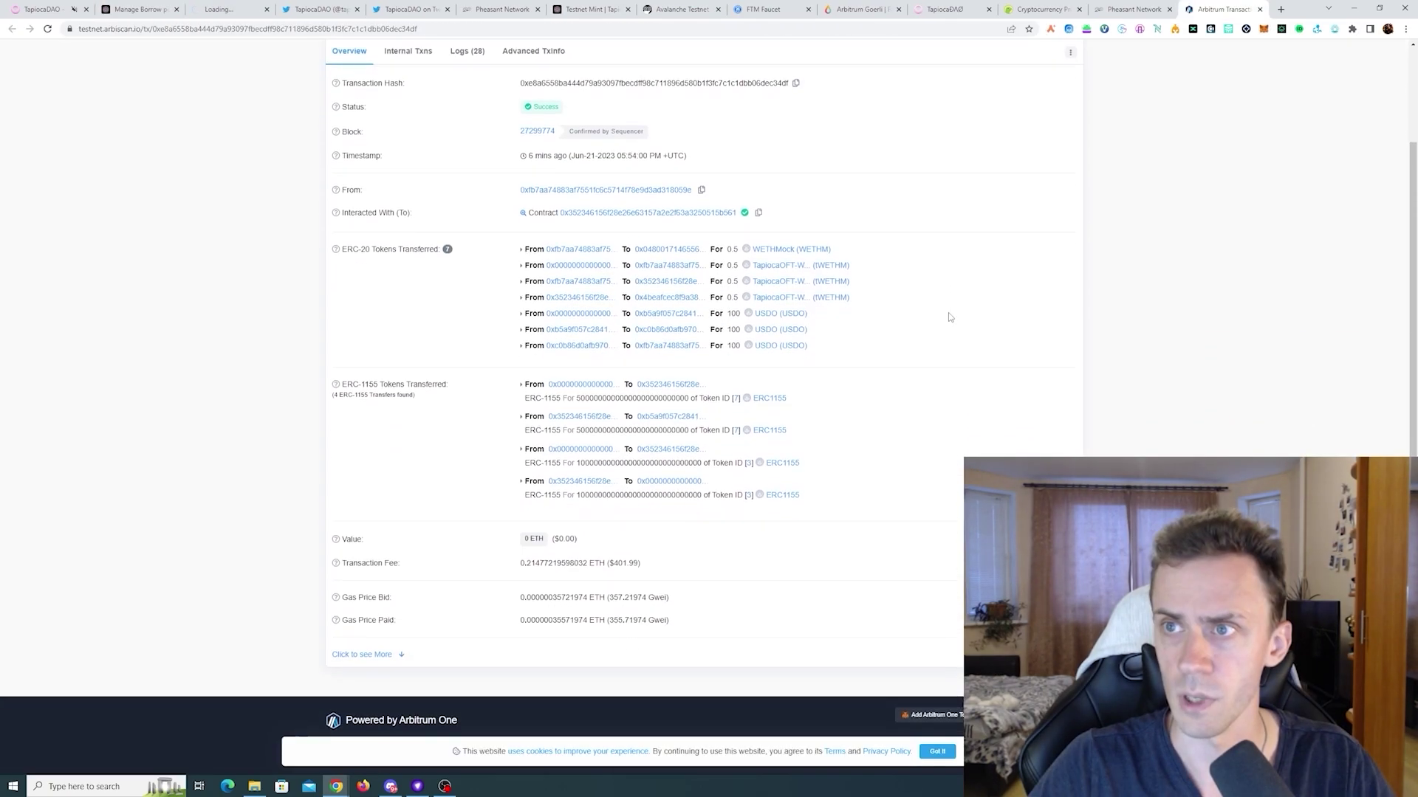
{"action": "scroll", "coordinate": [948, 312], "scroll_direction": "up", "scroll_amount": 2}
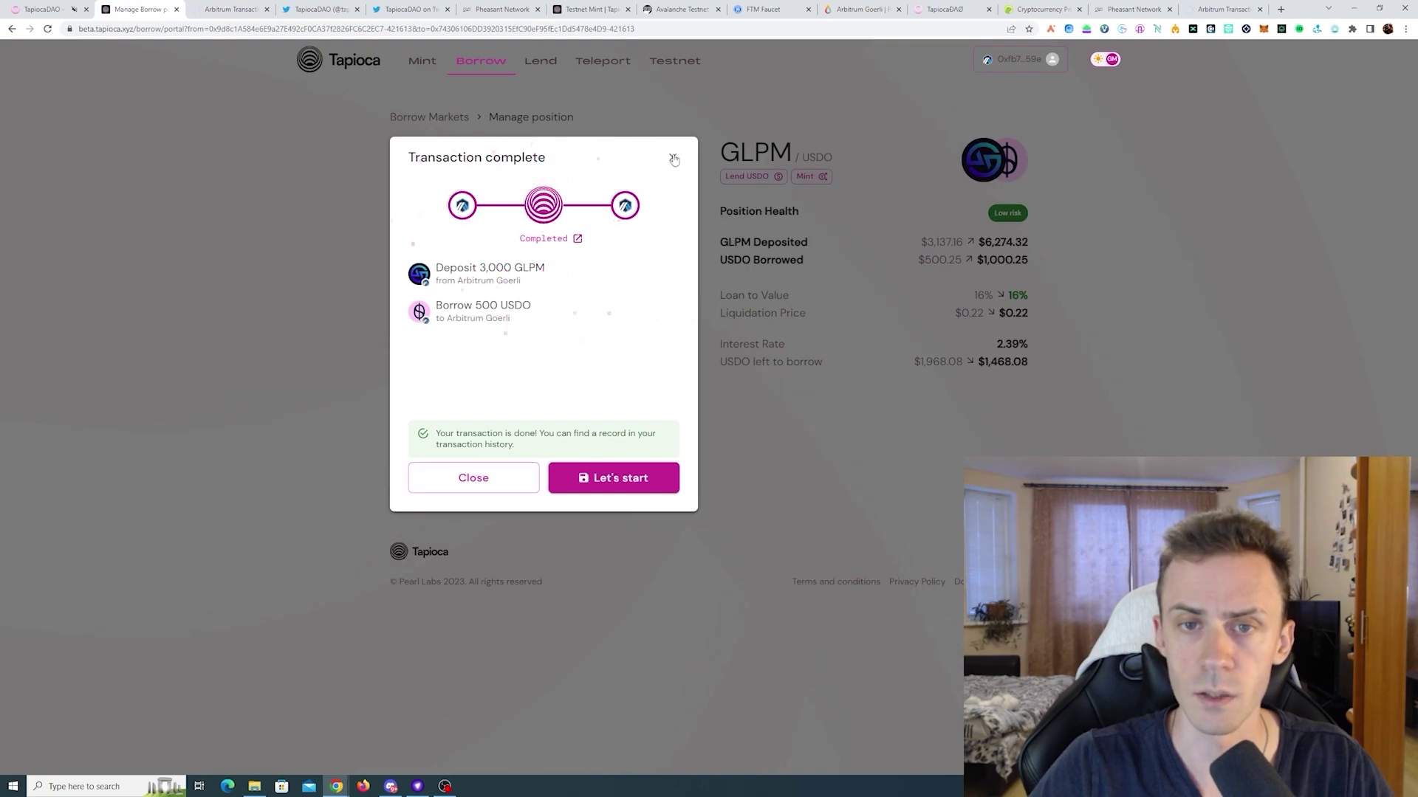
{"action": "left_click", "coordinate": [673, 159]}
- Go to the Lend page and read the USDO lending description above the GLPM, FTMLPM, AVAXLPM and MATICLPM markets
{"action": "left_click", "coordinate": [749, 175]}
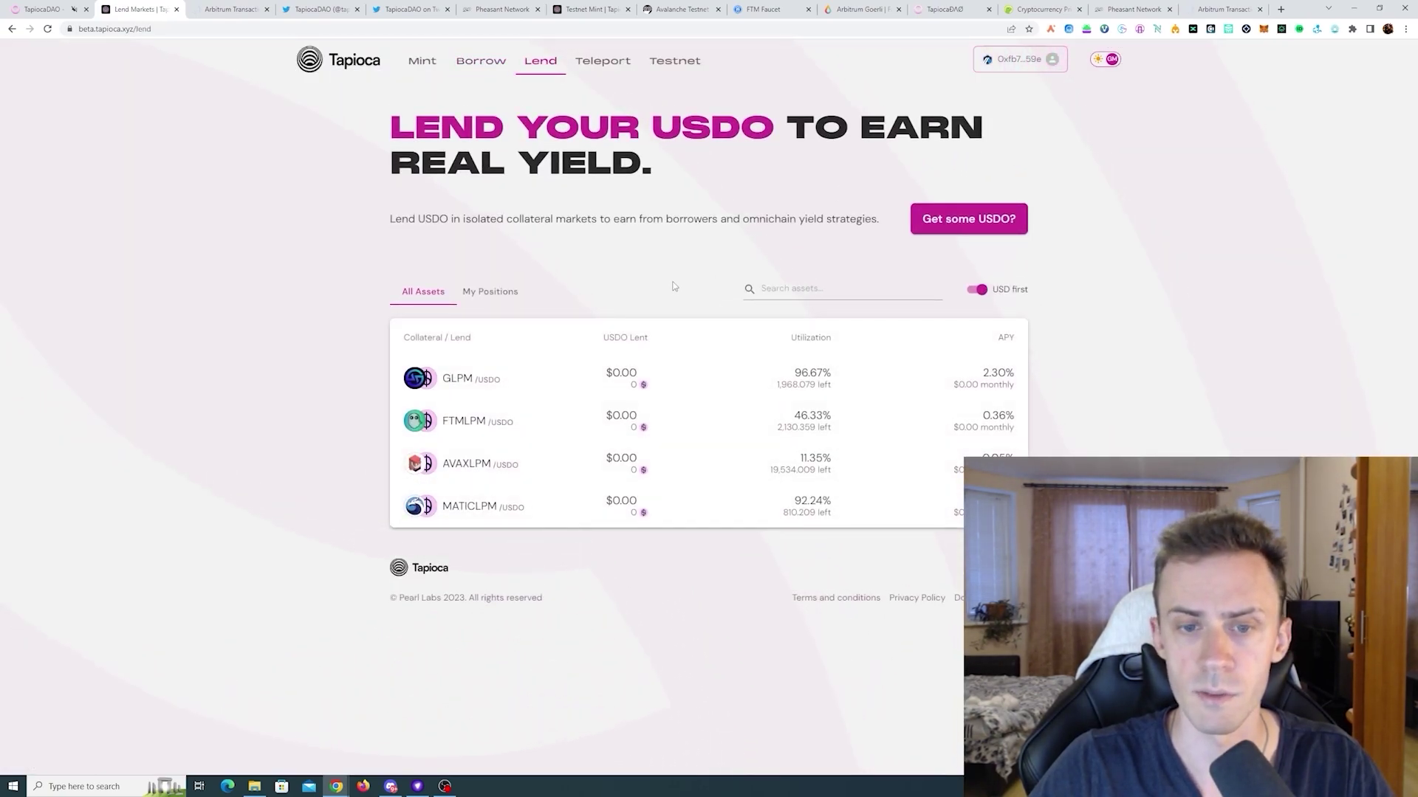
{"action": "left_click_drag", "start_coordinate": [390, 218], "coordinate": [860, 237]}
{"action": "left_click", "coordinate": [766, 247]}
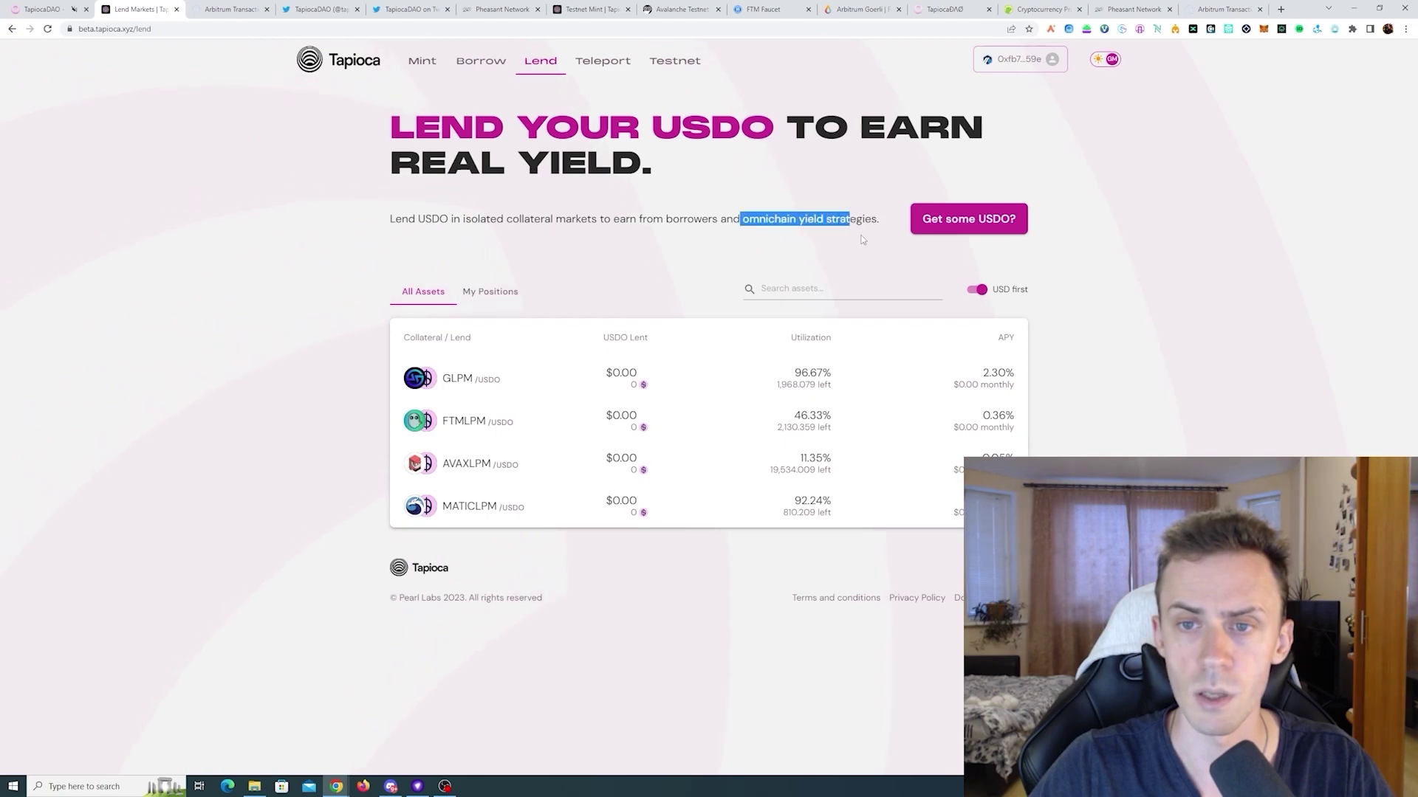
{"action": "left_click", "coordinate": [862, 240]}
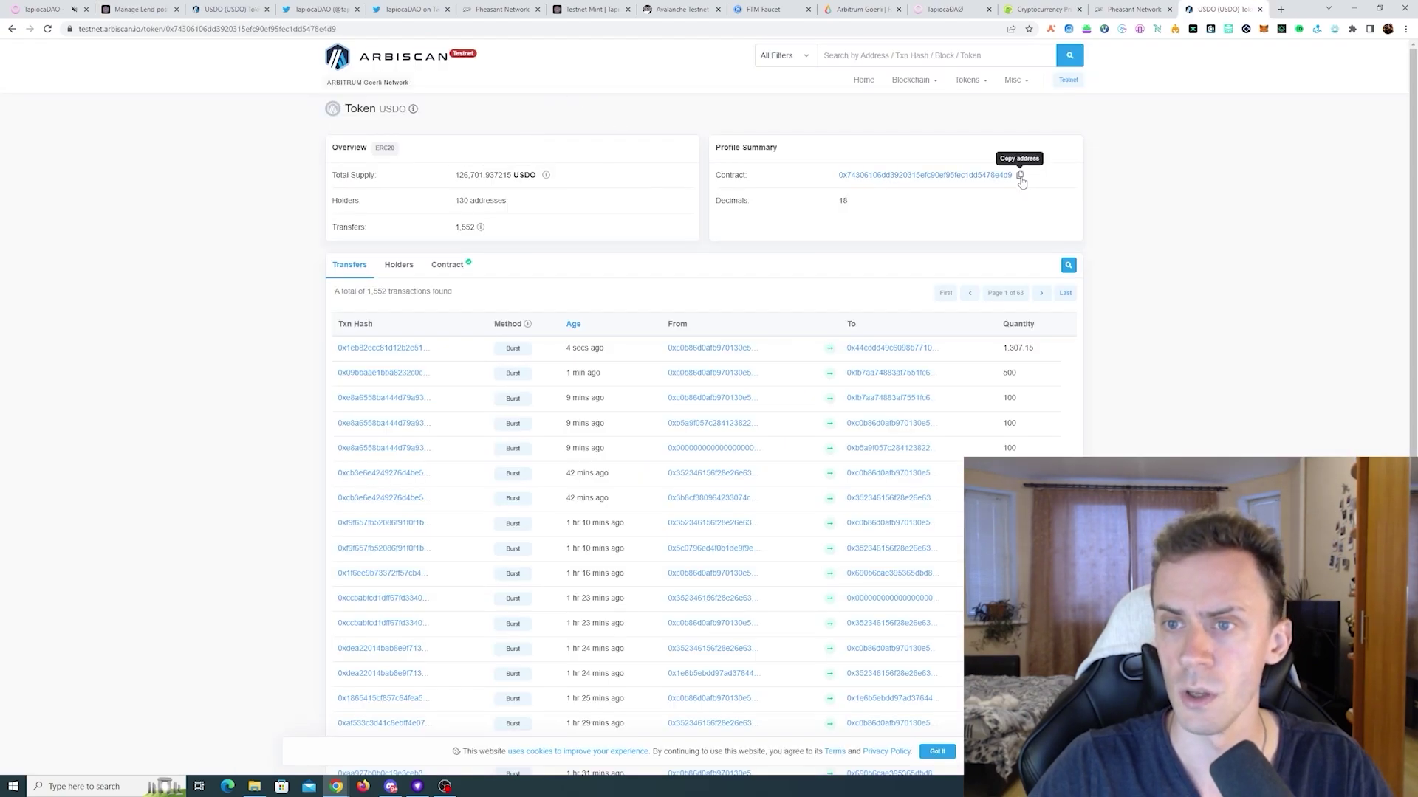
- Import USDO into MetaMask as a custom token using the contract address copied from Arbiscan
{"action": "left_click", "coordinate": [1020, 177]}
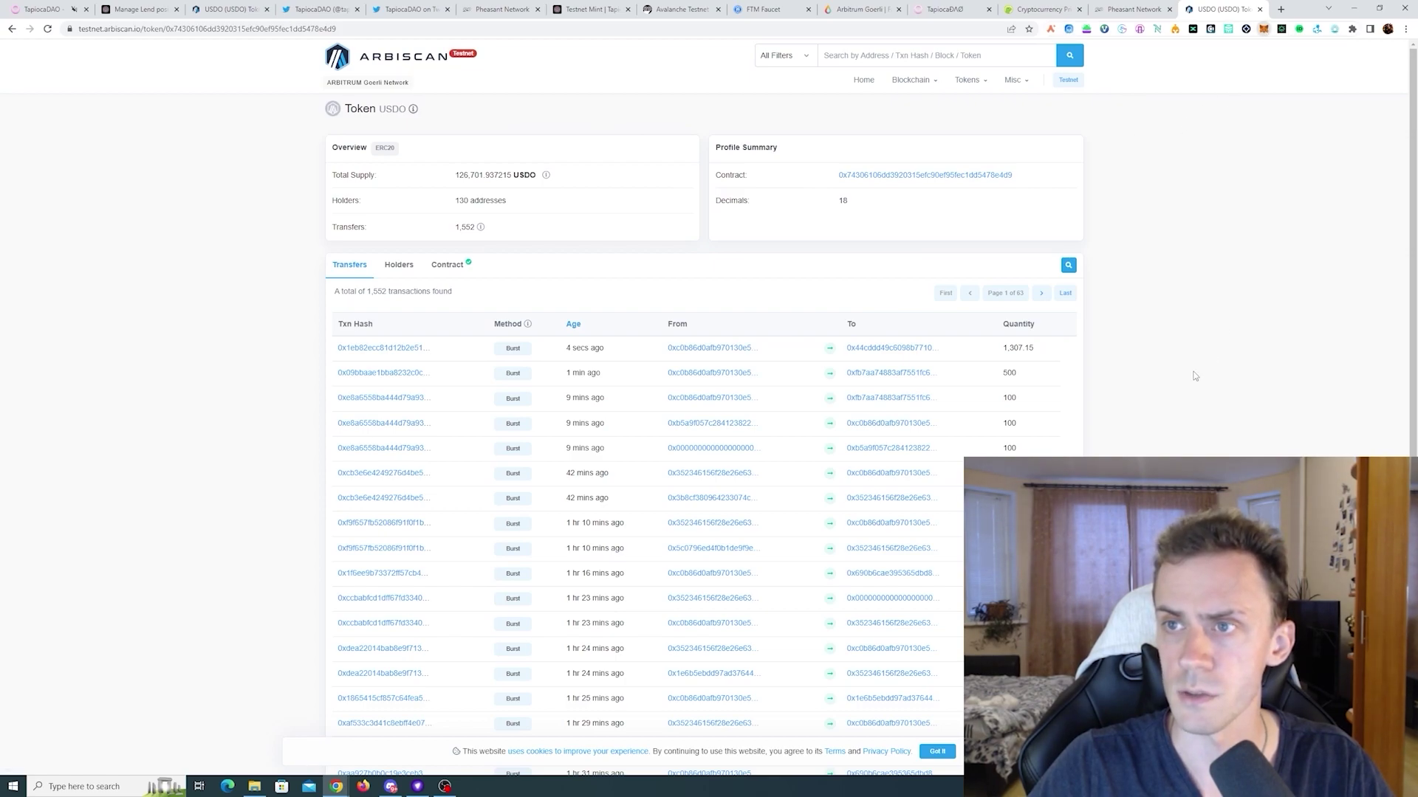
{"action": "left_click", "coordinate": [1263, 29]}
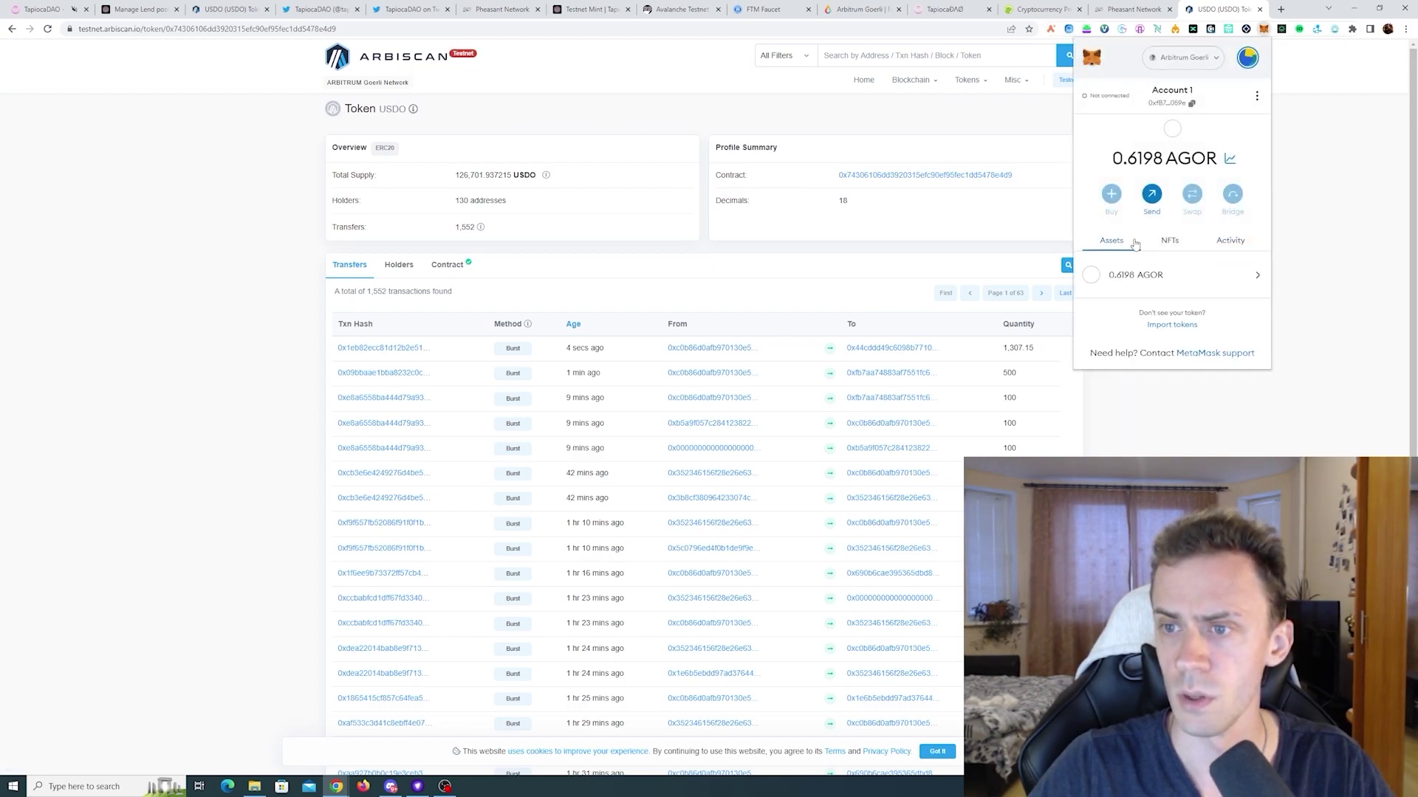
{"action": "left_click", "coordinate": [1188, 326]}
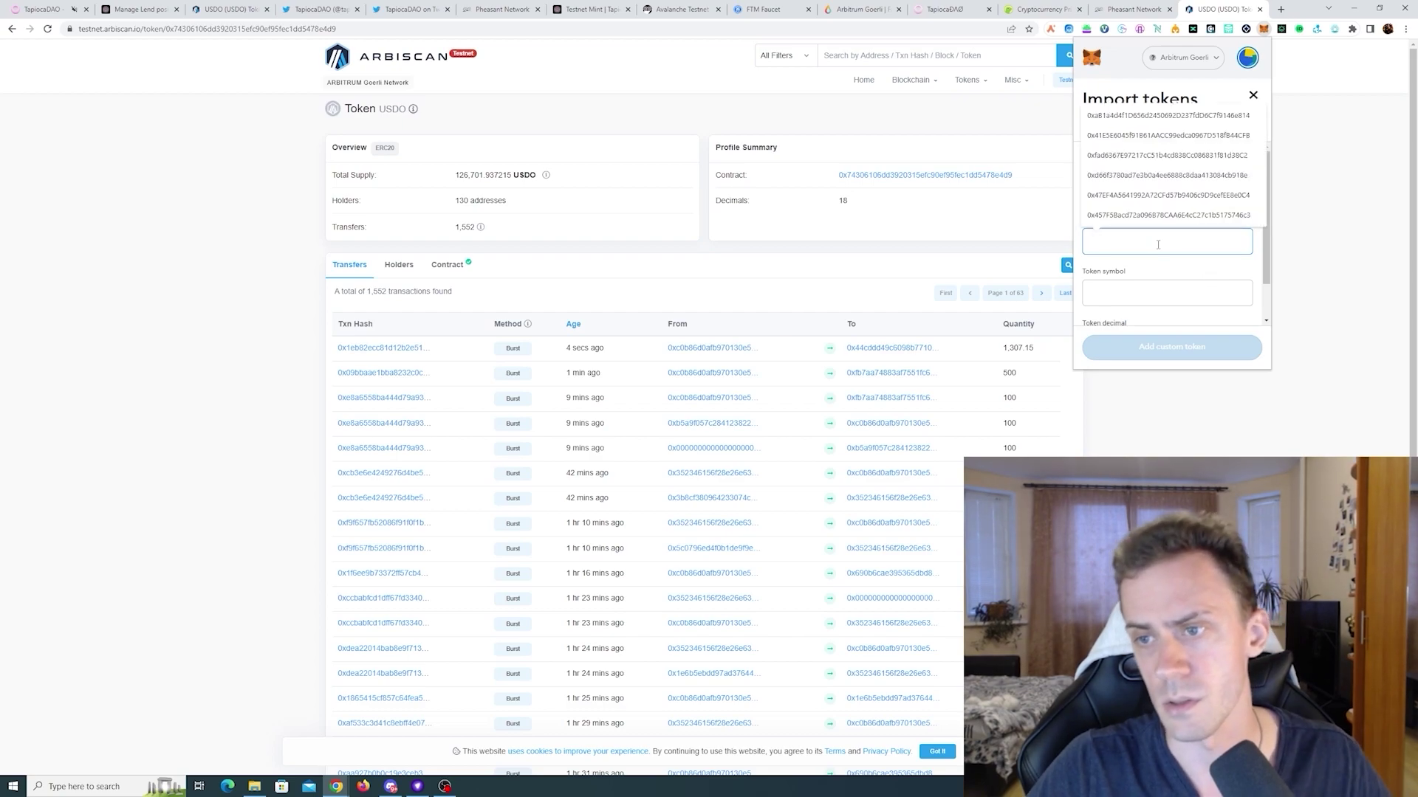
{"action": "key", "text": "ctrl+v"}
{"action": "left_click", "coordinate": [1162, 293]}
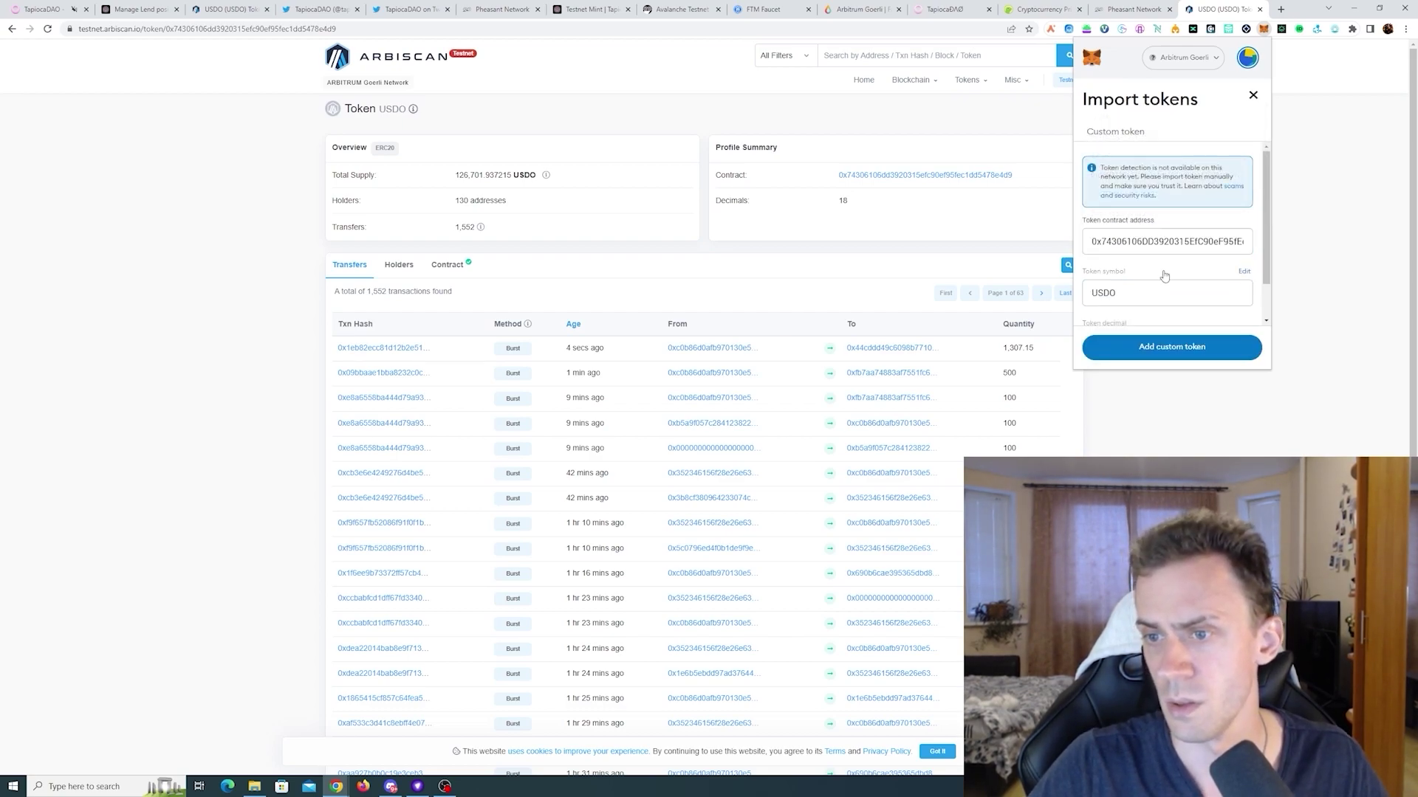
{"action": "left_click", "coordinate": [1182, 347]}
{"action": "left_click", "coordinate": [1187, 346]}
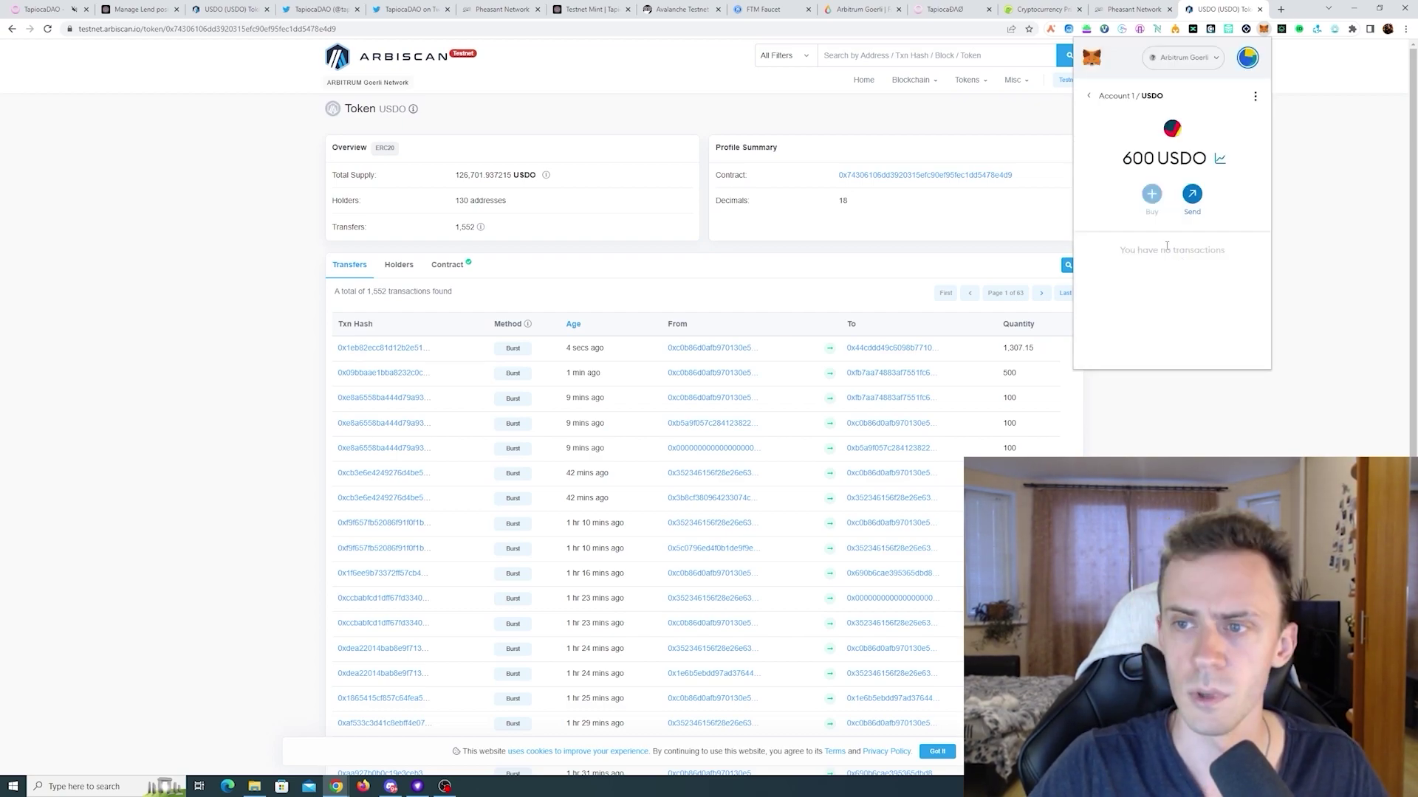
{"action": "left_click", "coordinate": [1098, 98]}
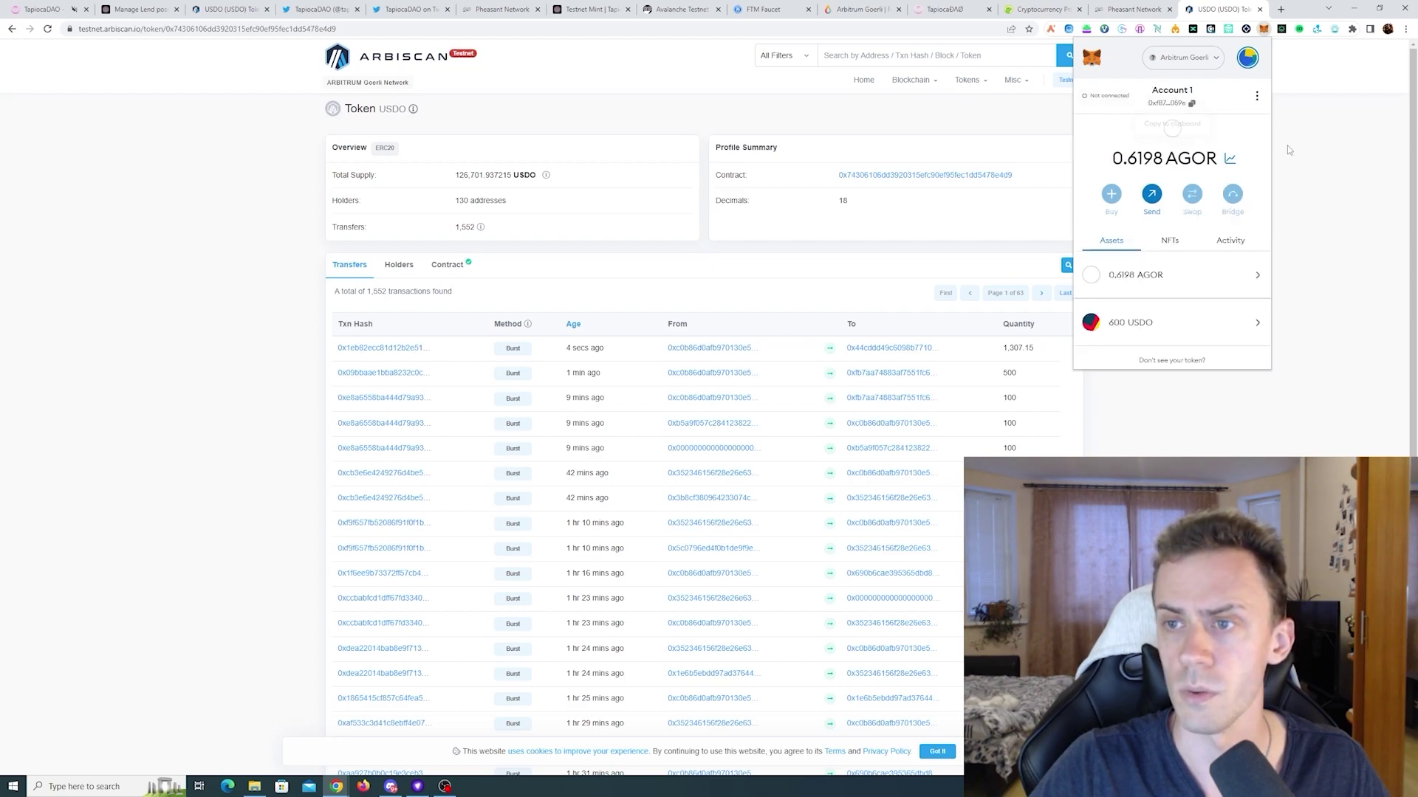
{"action": "left_click", "coordinate": [140, 9]}
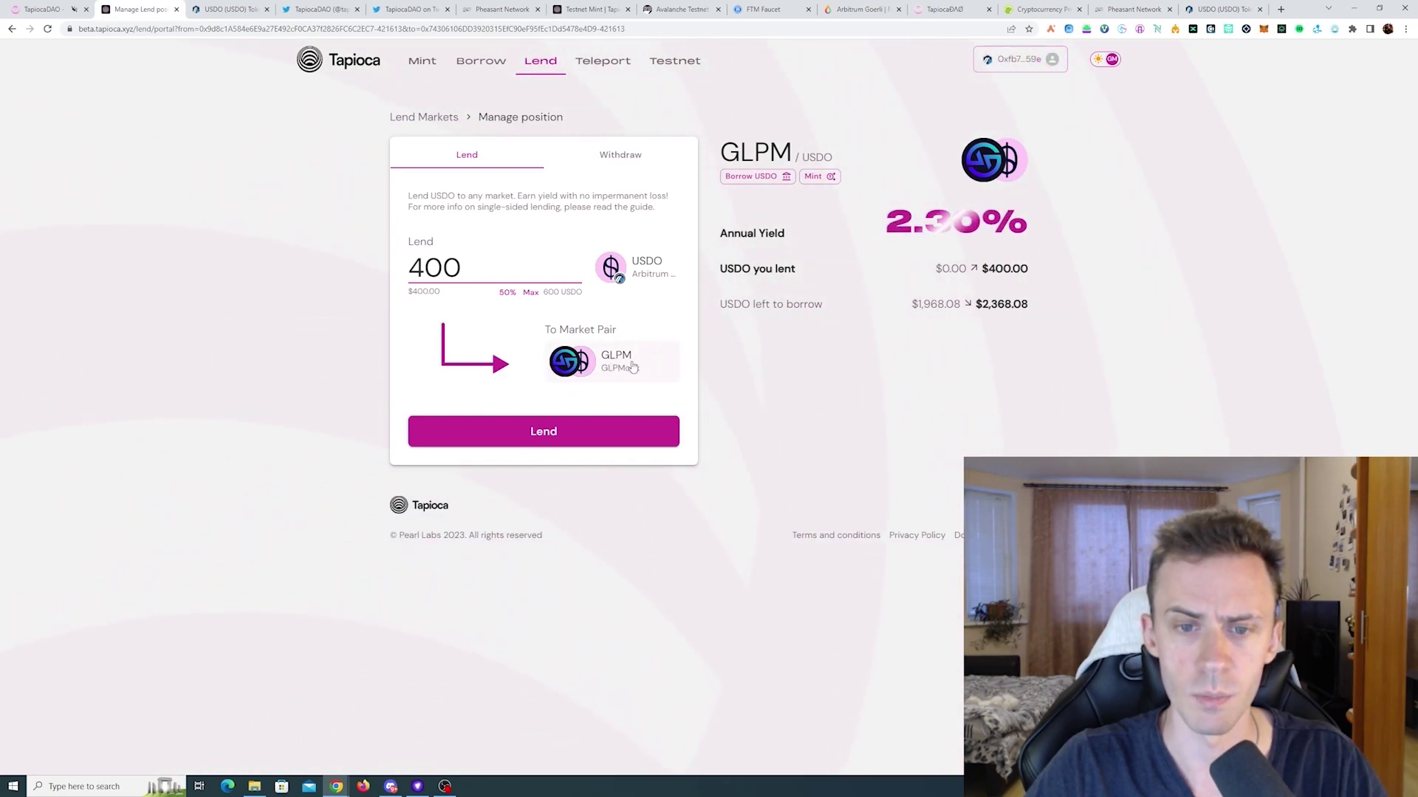
- Lend 400 USDO to the GLPM market and sign both wallet approval requests
{"action": "left_click", "coordinate": [575, 423]}
{"action": "left_click", "coordinate": [630, 438]}
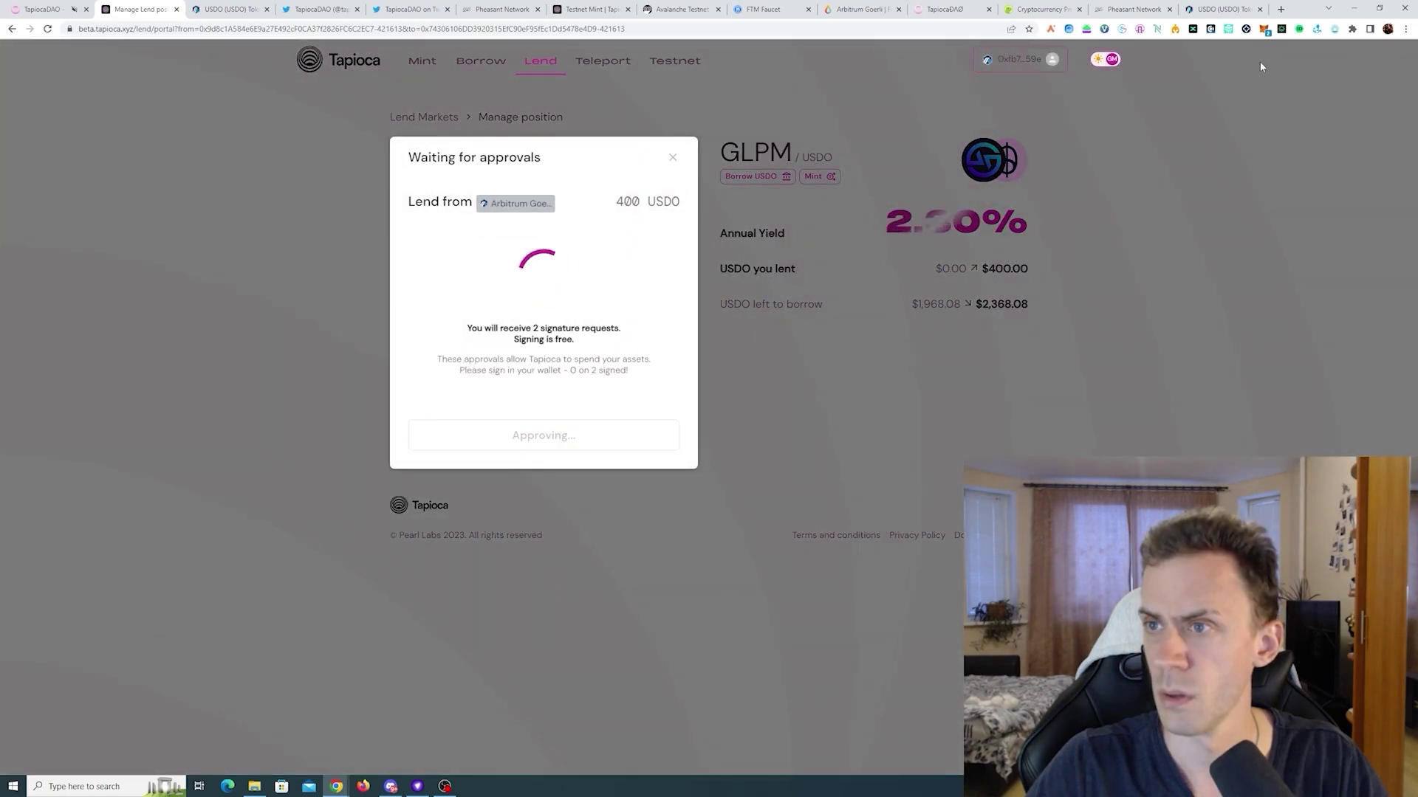
{"action": "left_click", "coordinate": [1263, 33]}
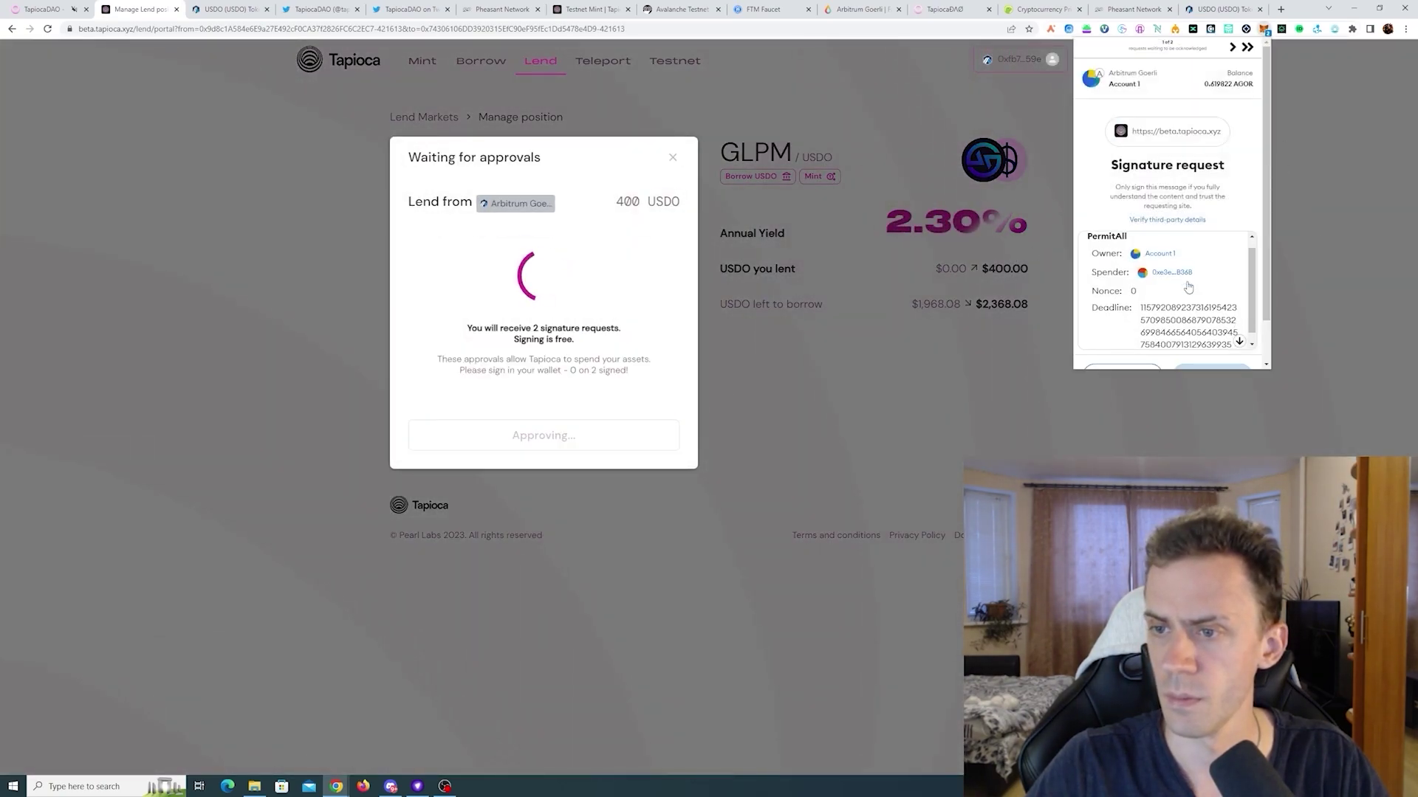
{"action": "scroll", "coordinate": [1183, 305], "scroll_direction": "down", "scroll_amount": 2}
{"action": "left_click", "coordinate": [1213, 327]}
{"action": "scroll", "coordinate": [1182, 281], "scroll_direction": "down", "scroll_amount": 3}
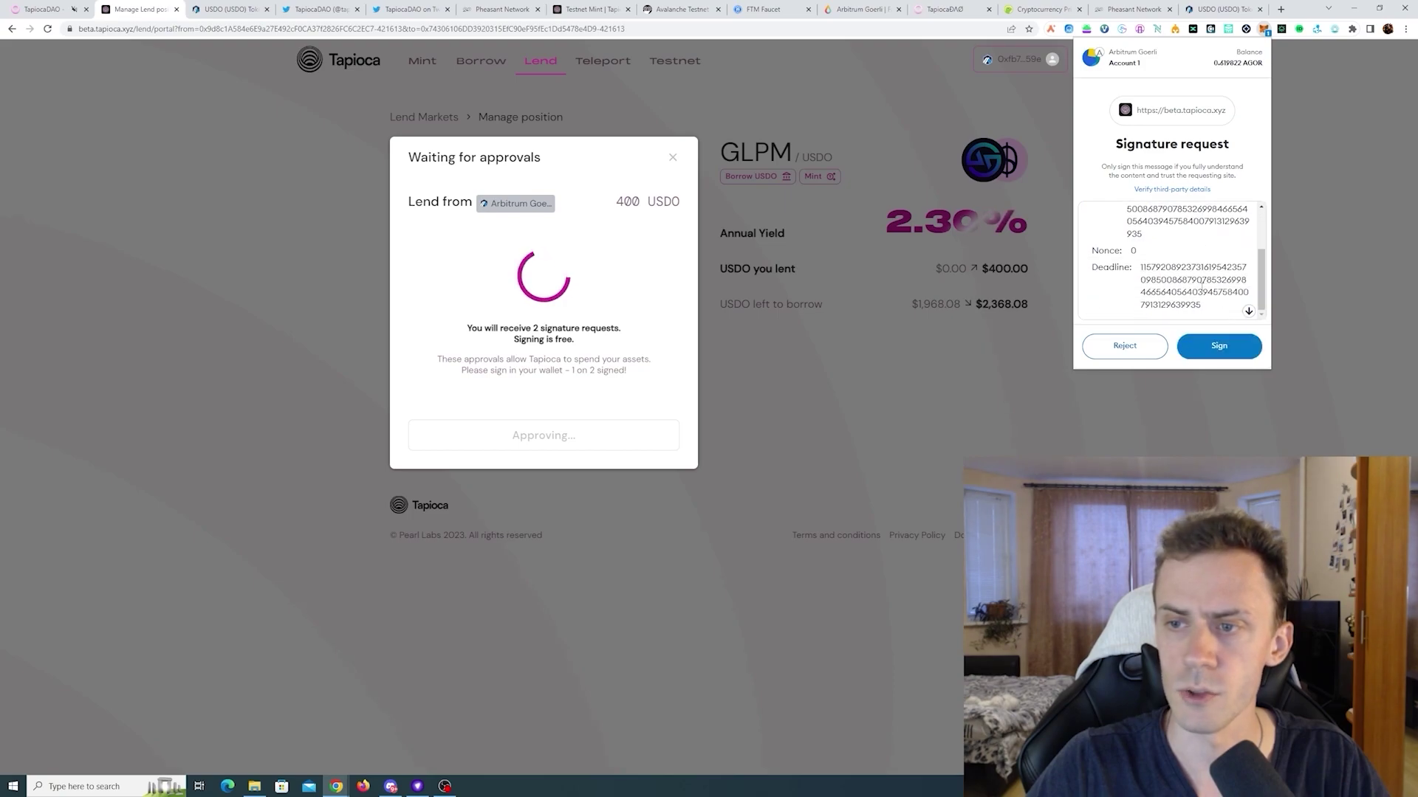
{"action": "left_click", "coordinate": [1215, 341]}
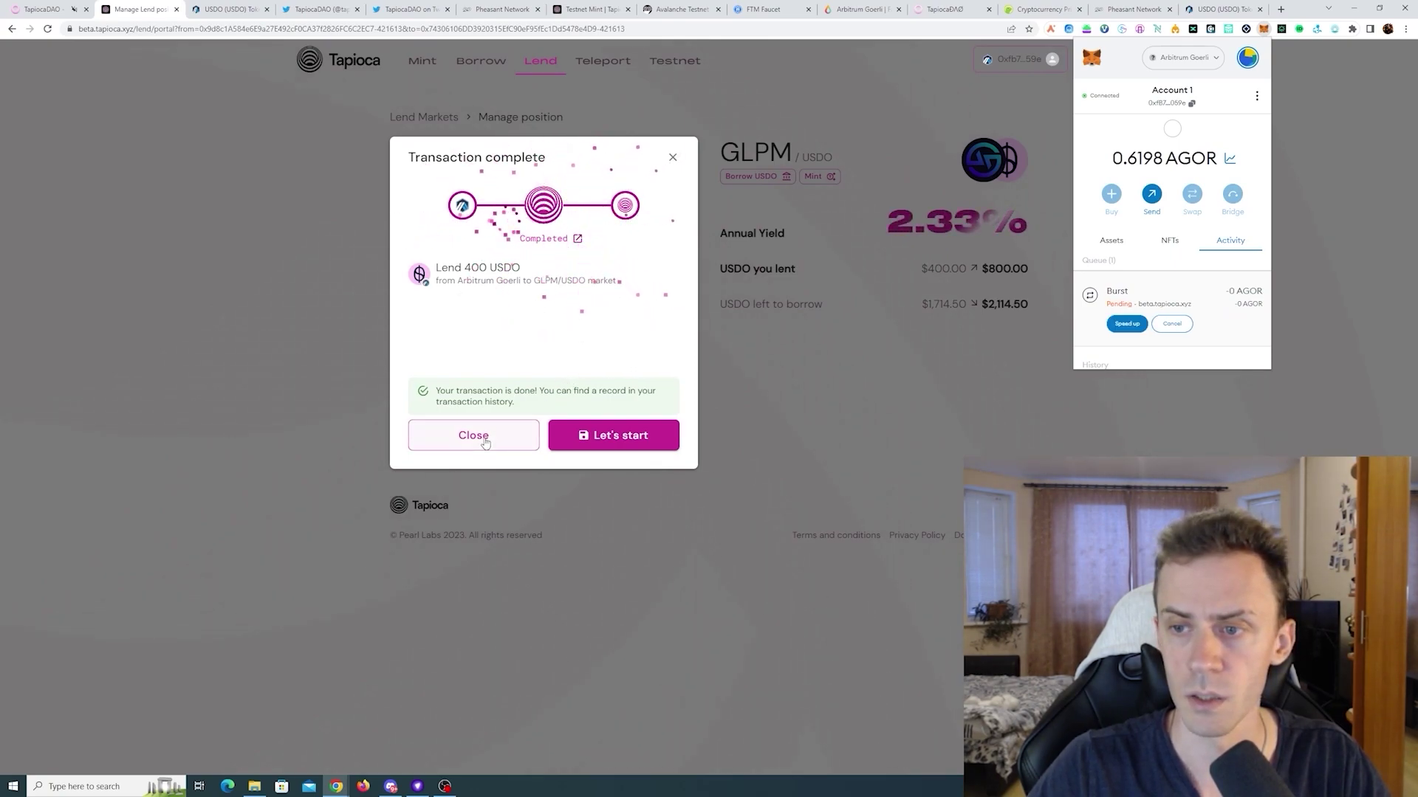
- Close the wallet popups and completion notice, then check the GLPM lending position from Lend Markets
{"action": "left_click", "coordinate": [536, 379]}
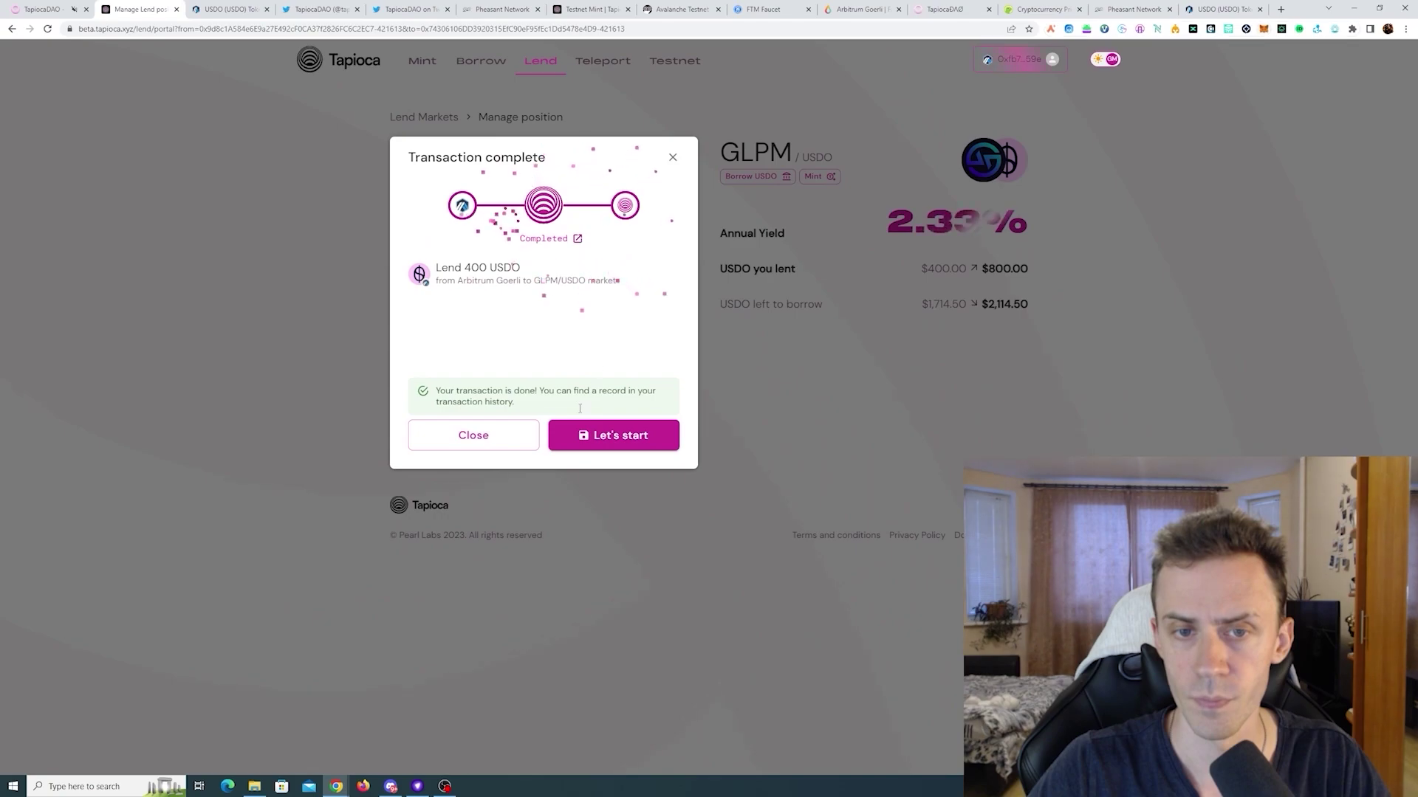
{"action": "left_click", "coordinate": [1263, 29]}
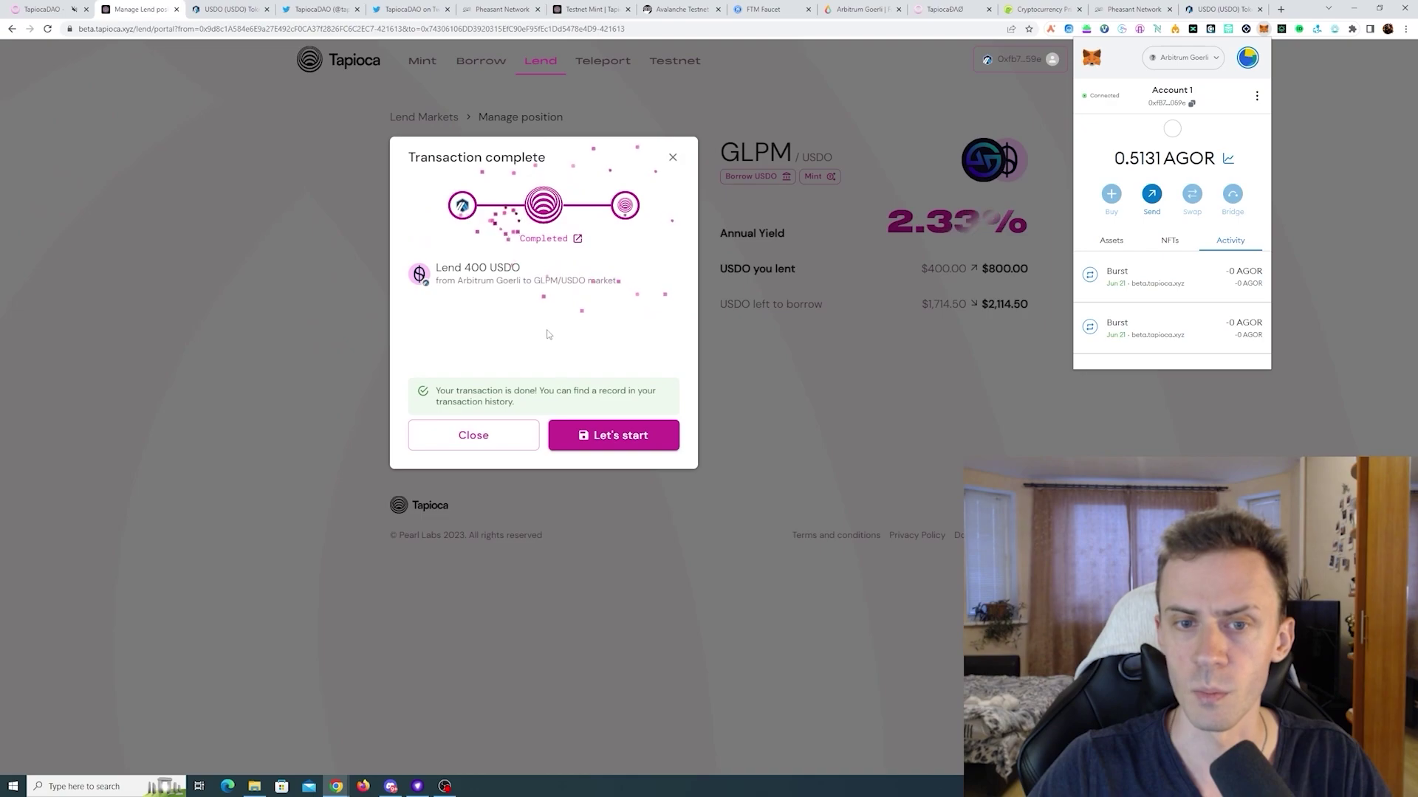
{"action": "left_click", "coordinate": [612, 326]}
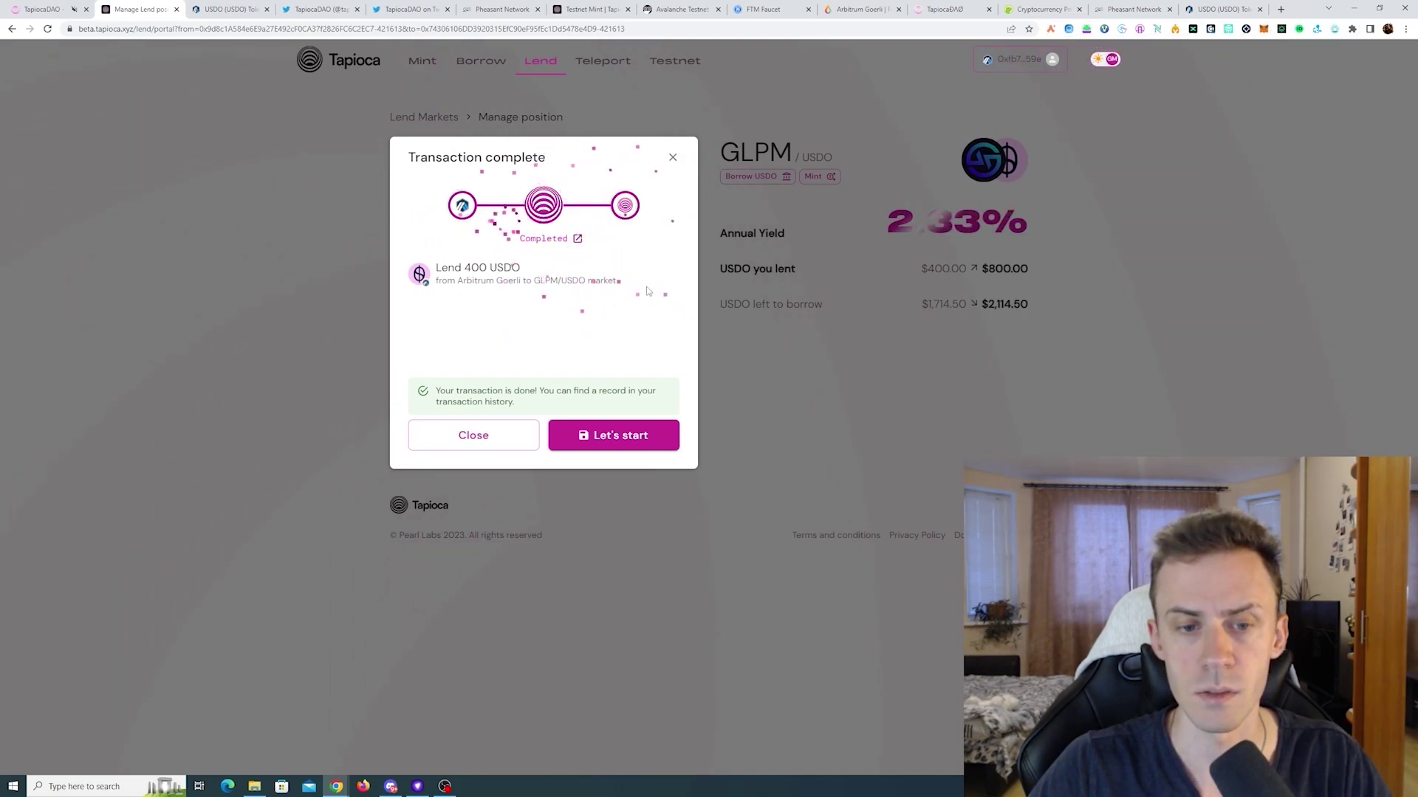
{"action": "left_click", "coordinate": [473, 435]}
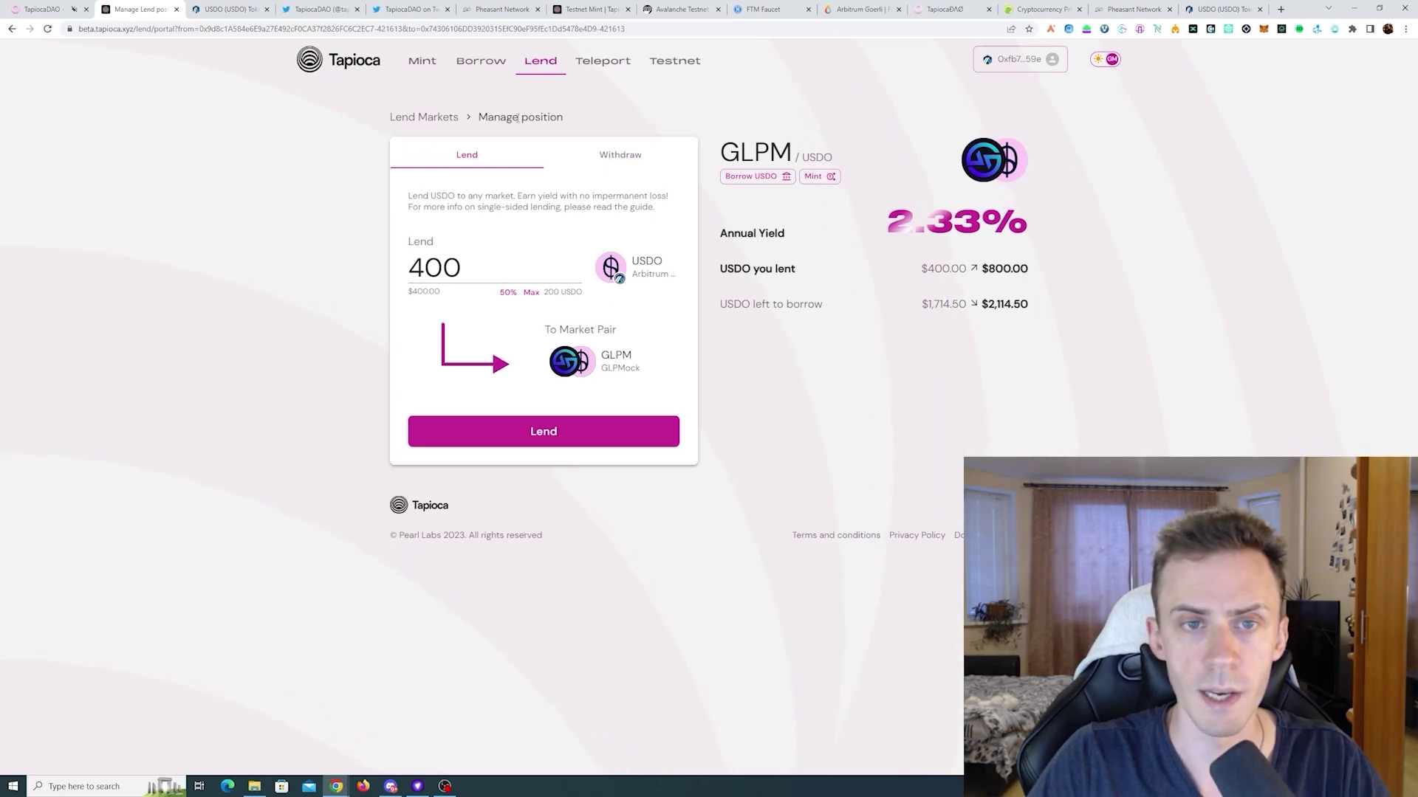
{"action": "left_click", "coordinate": [425, 120]}
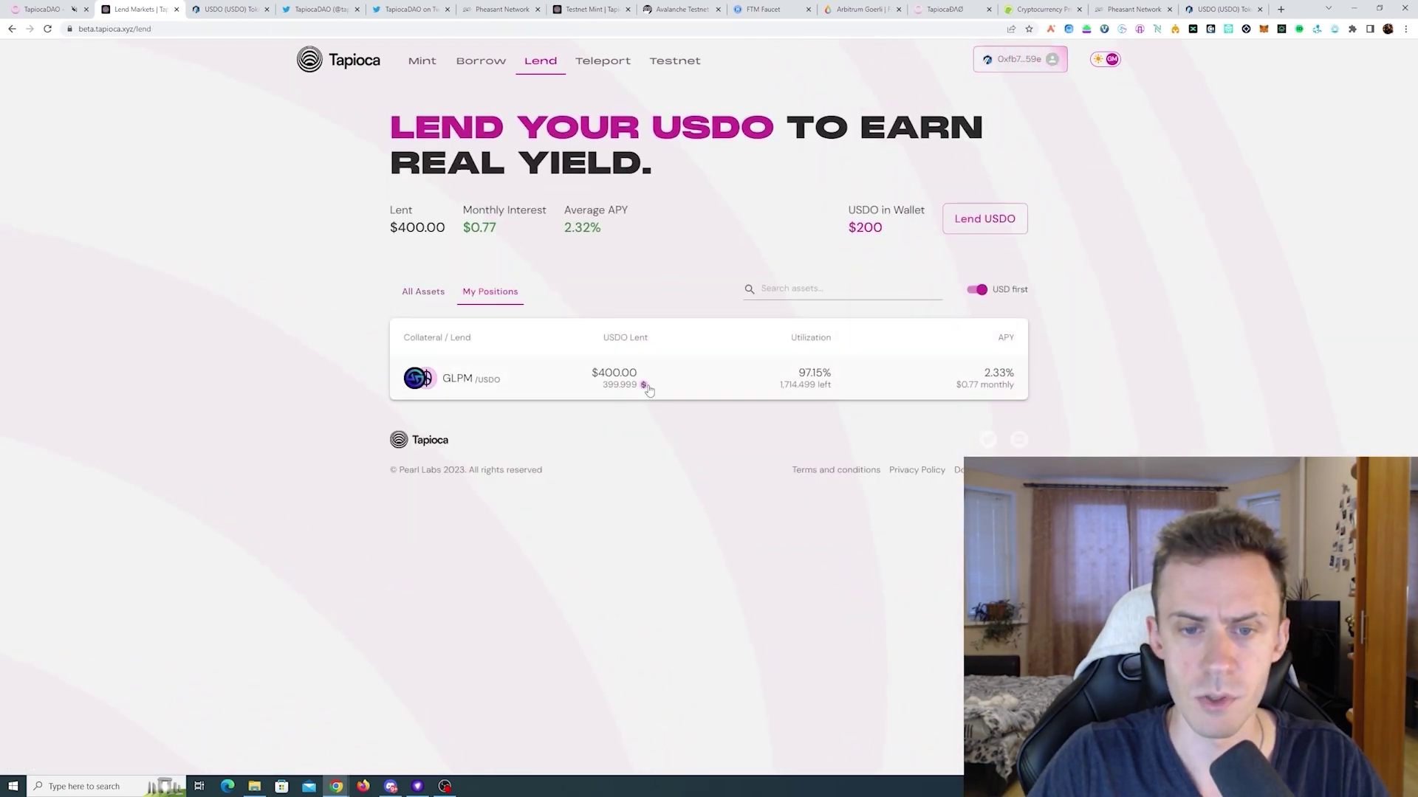
{"action": "left_click", "coordinate": [696, 381]}
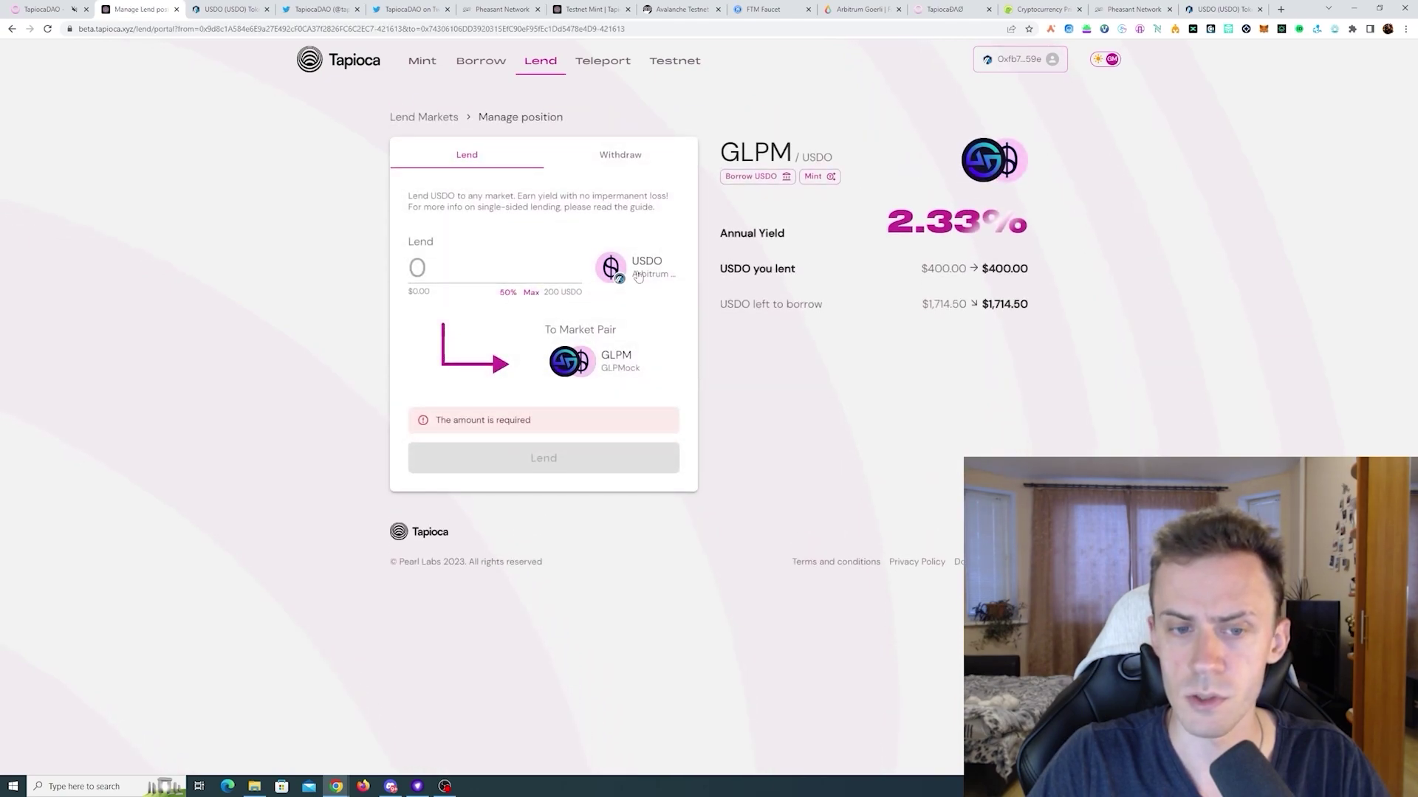
{"action": "left_click", "coordinate": [425, 120]}
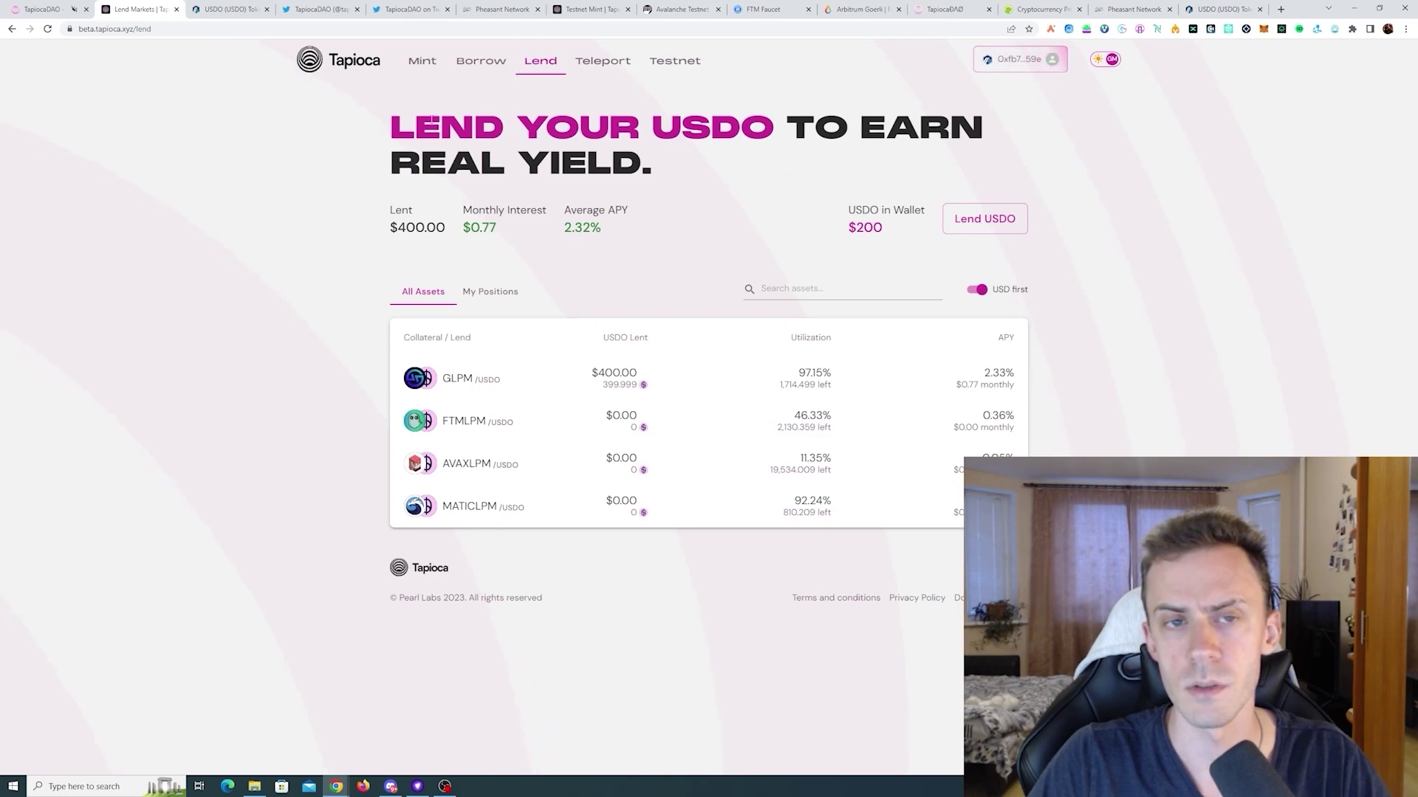
- On the Teleport page, set up and confirm a 100 USDO teleport to Polygon Mumbai
{"action": "left_click", "coordinate": [593, 60]}
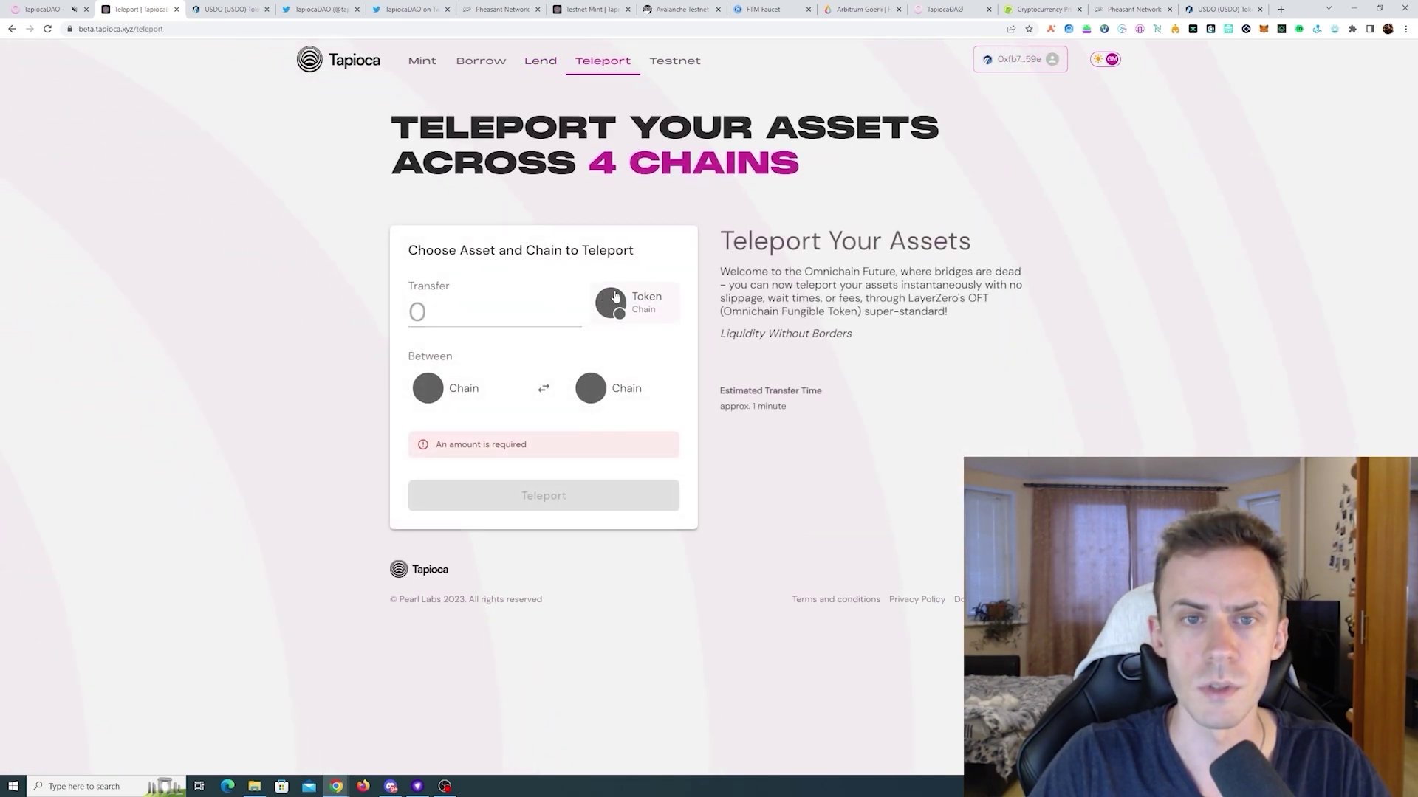
{"action": "left_click", "coordinate": [619, 305]}
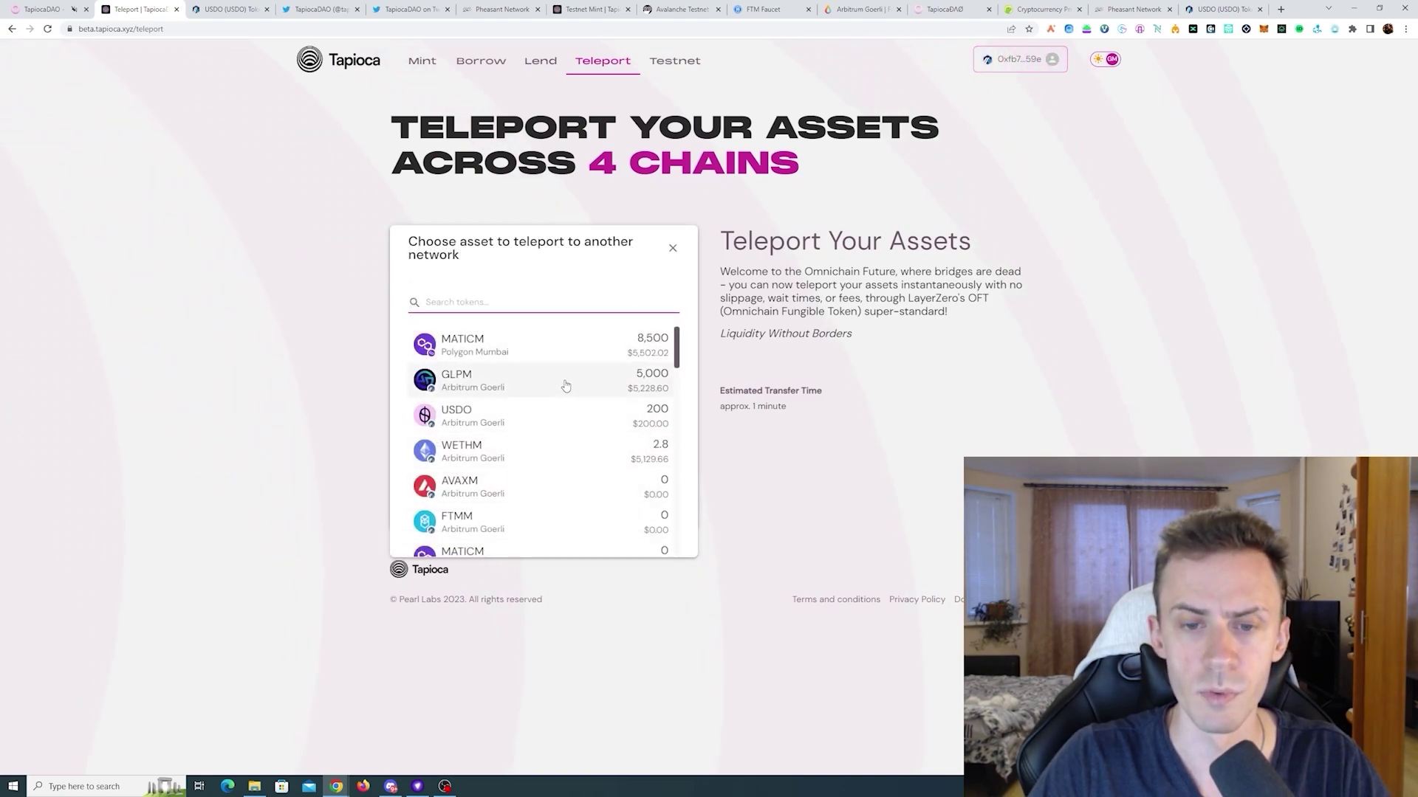
{"action": "left_click", "coordinate": [532, 416]}
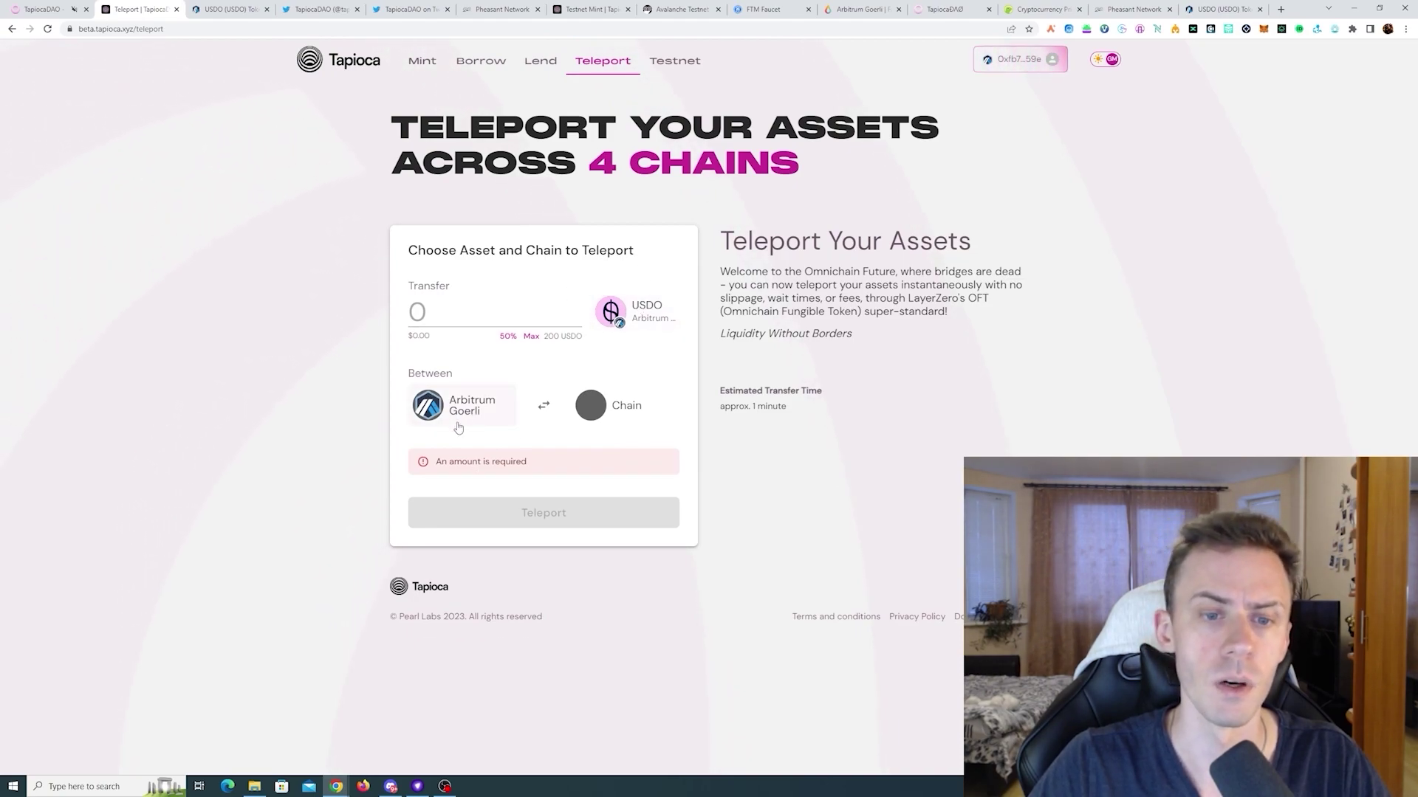
{"action": "left_click", "coordinate": [624, 405]}
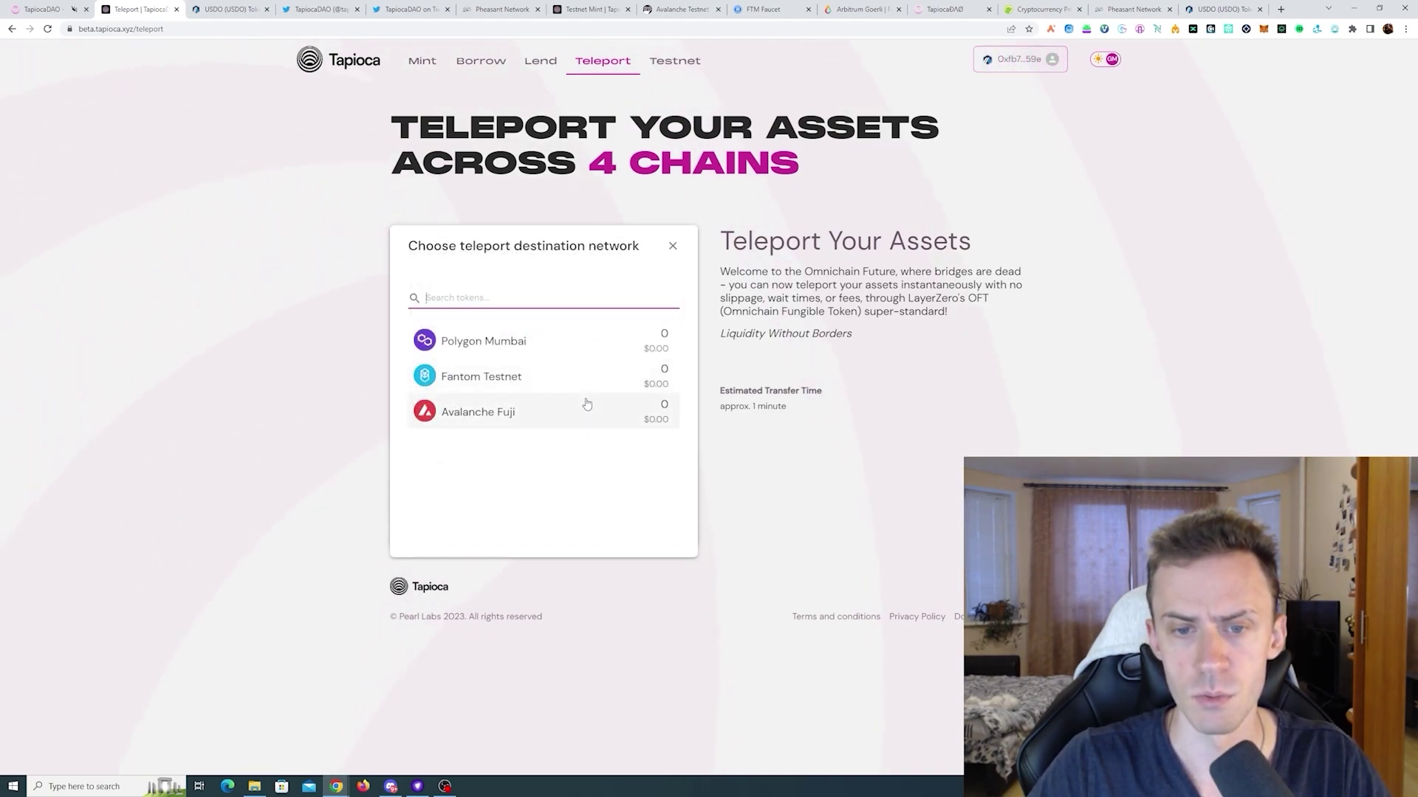
{"action": "left_click", "coordinate": [570, 341]}
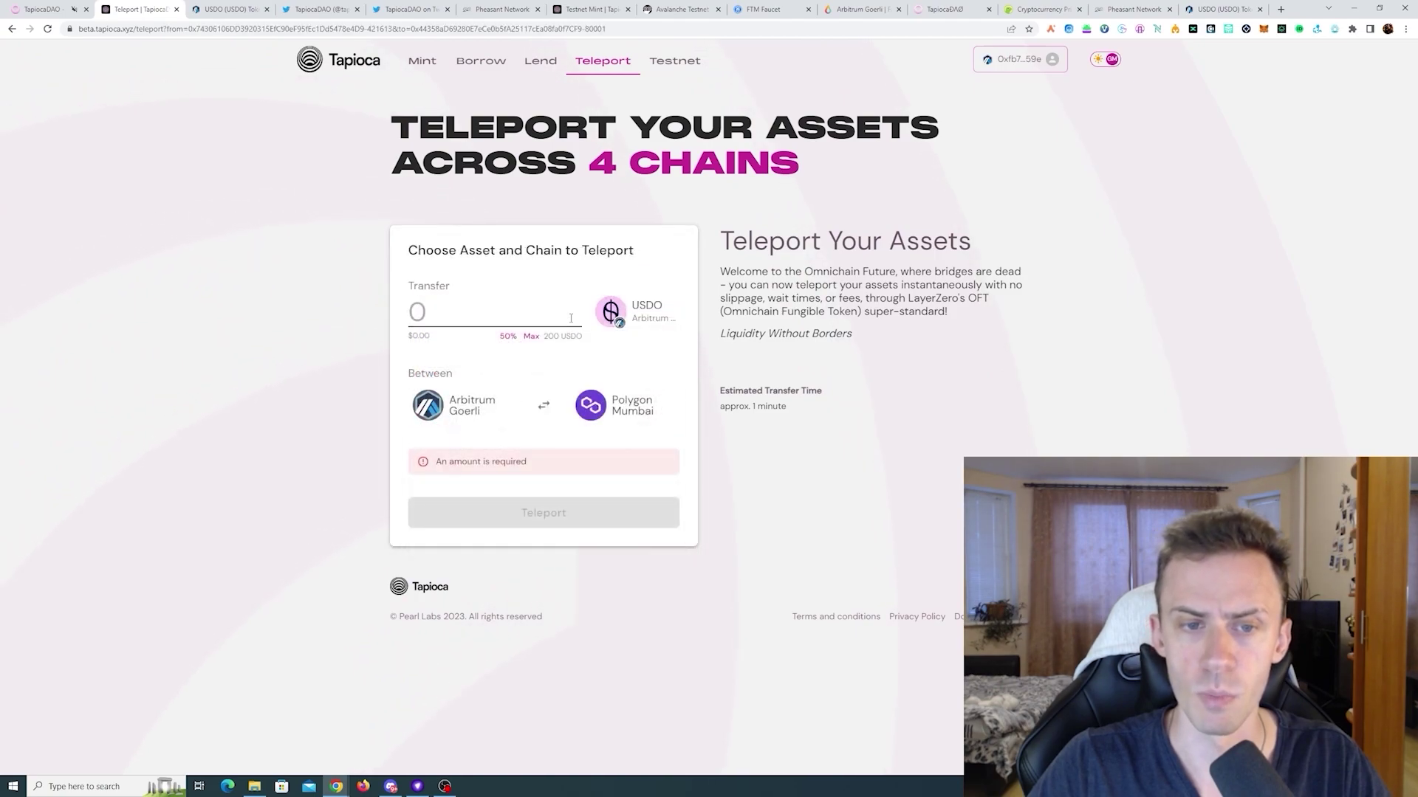
{"action": "left_click", "coordinate": [497, 314]}
{"action": "type", "text": "100"}
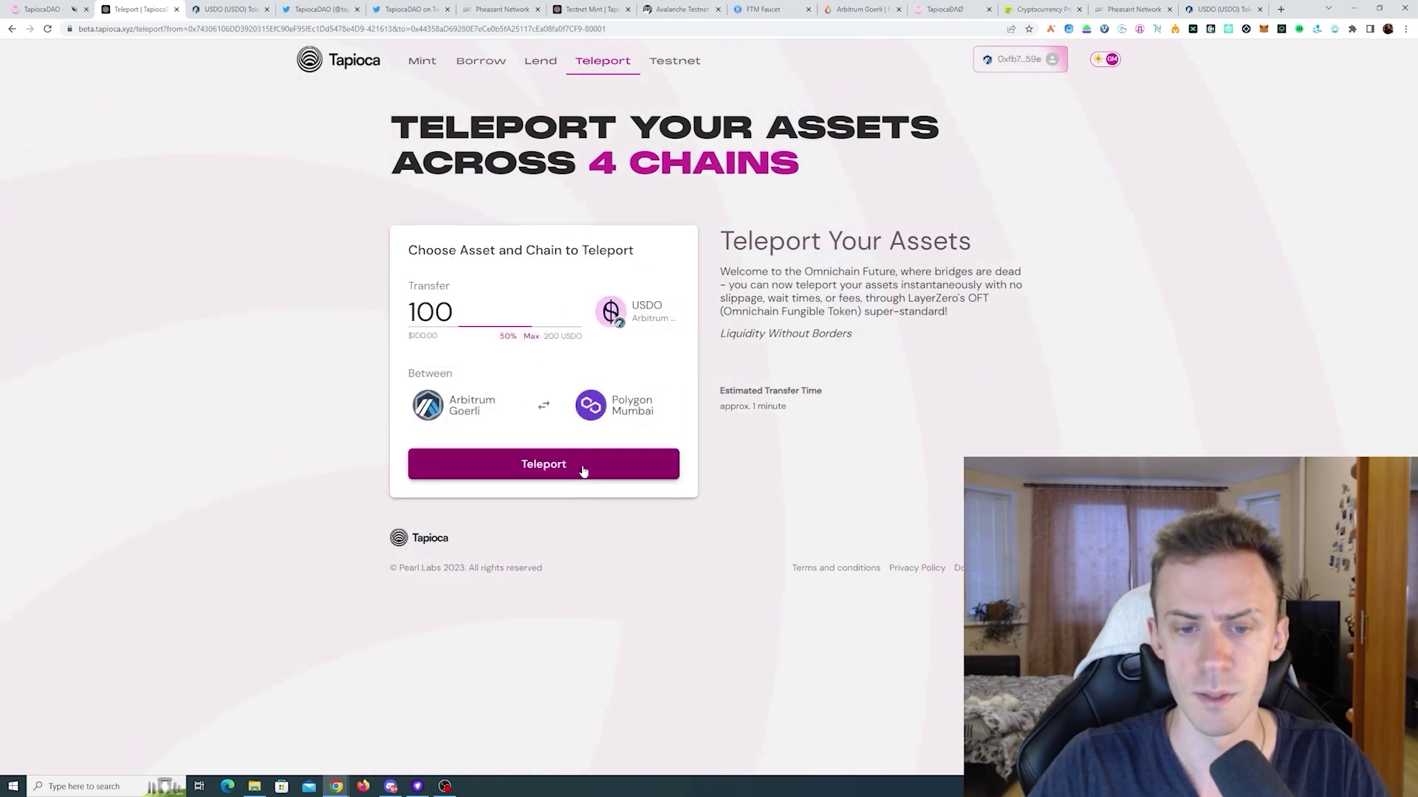
{"action": "left_click", "coordinate": [543, 465]}
{"action": "left_click", "coordinate": [662, 521]}
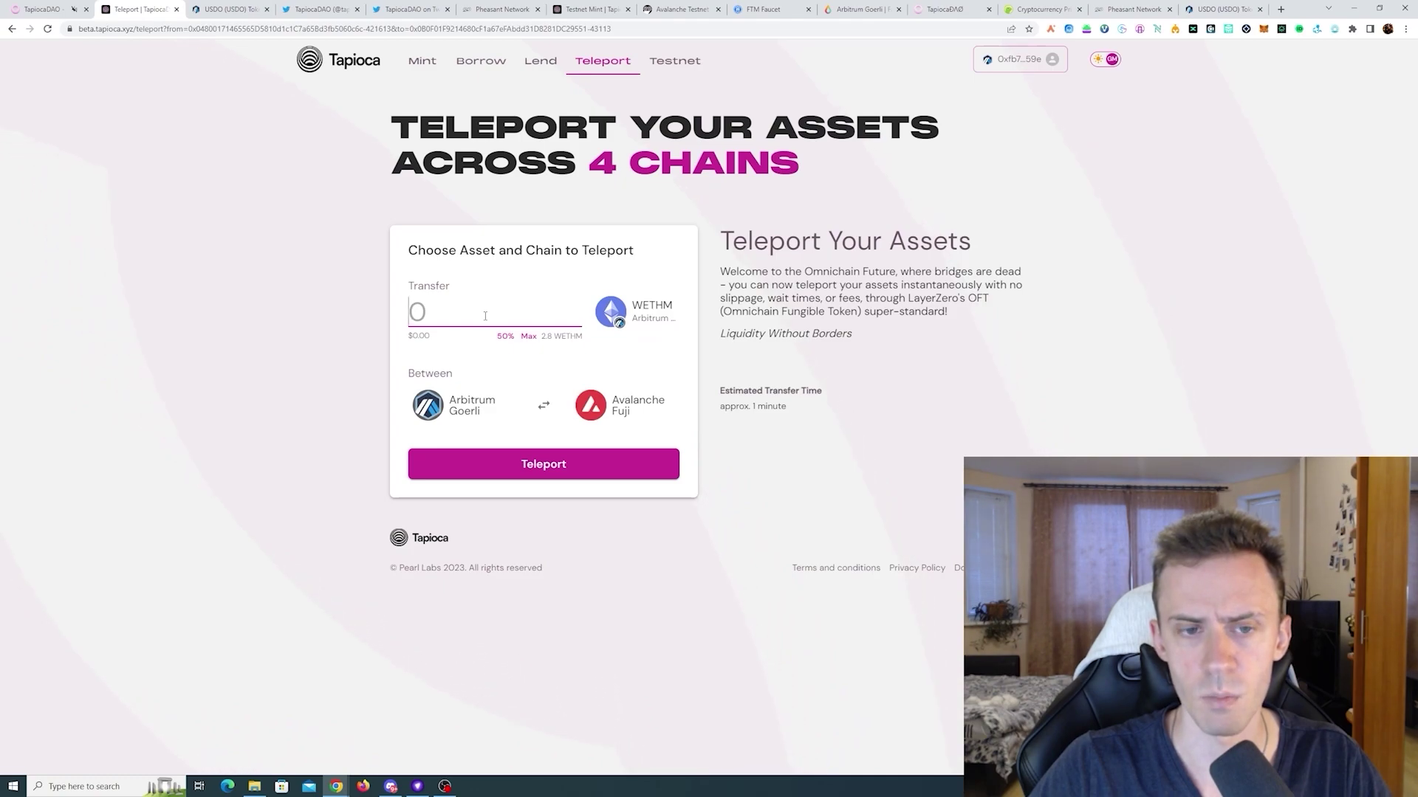
- Teleport 1 WETHM to Polygon Mumbai, approve it in MetaMask and check the wallet activity
{"action": "left_click", "coordinate": [612, 404]}
{"action": "left_click", "coordinate": [575, 341]}
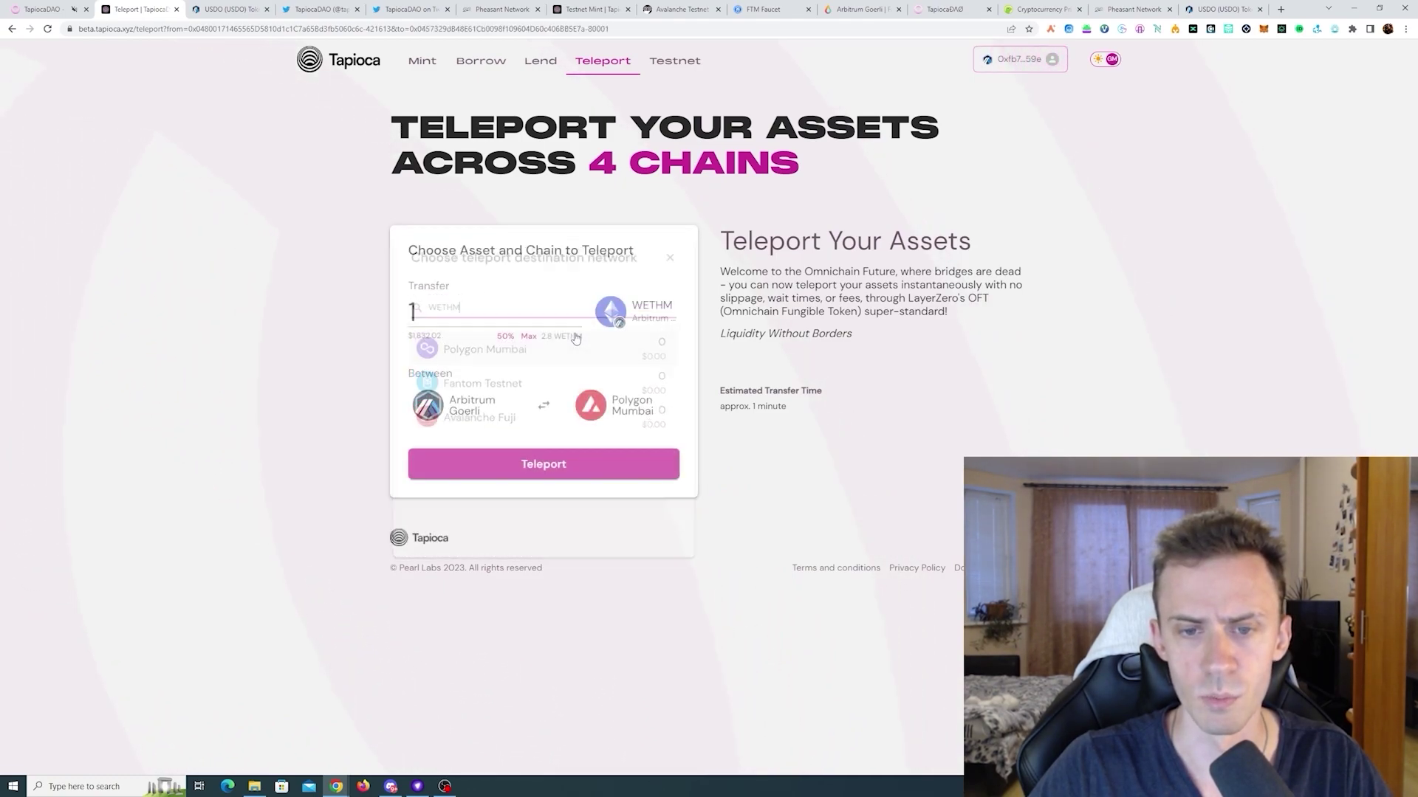
{"action": "left_click", "coordinate": [591, 467]}
{"action": "left_click", "coordinate": [641, 523]}
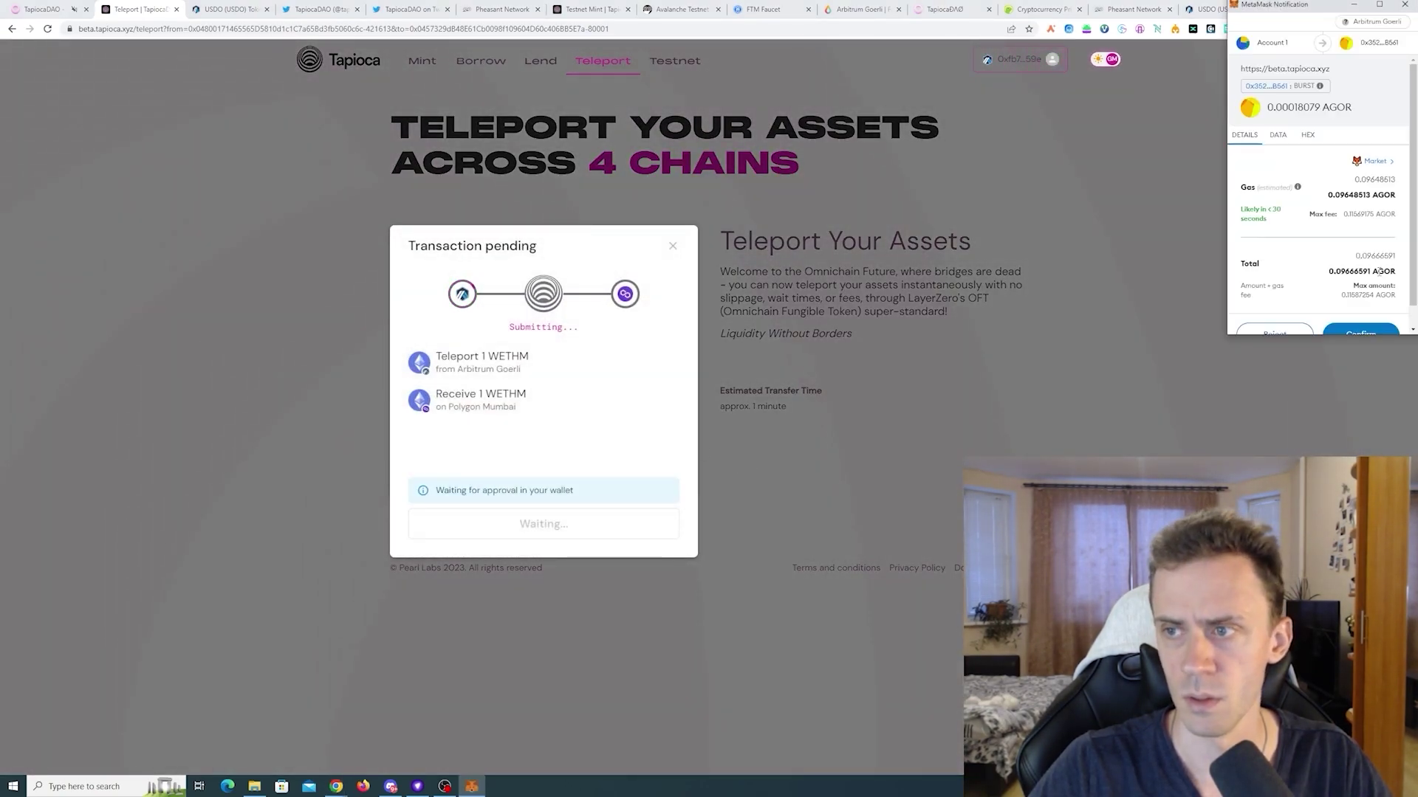
{"action": "scroll", "coordinate": [1329, 258], "scroll_direction": "down", "scroll_amount": 1}
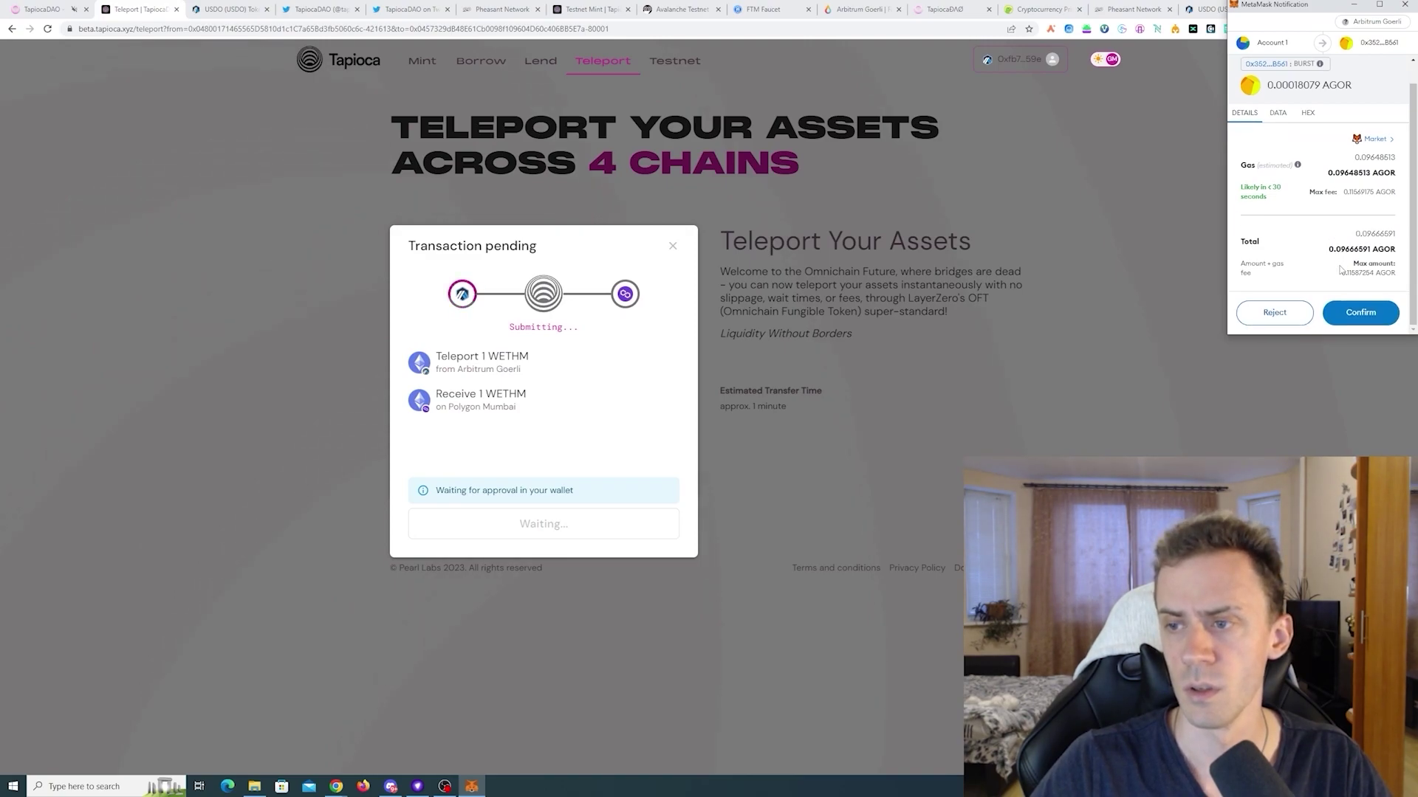
{"action": "left_click", "coordinate": [1360, 313]}
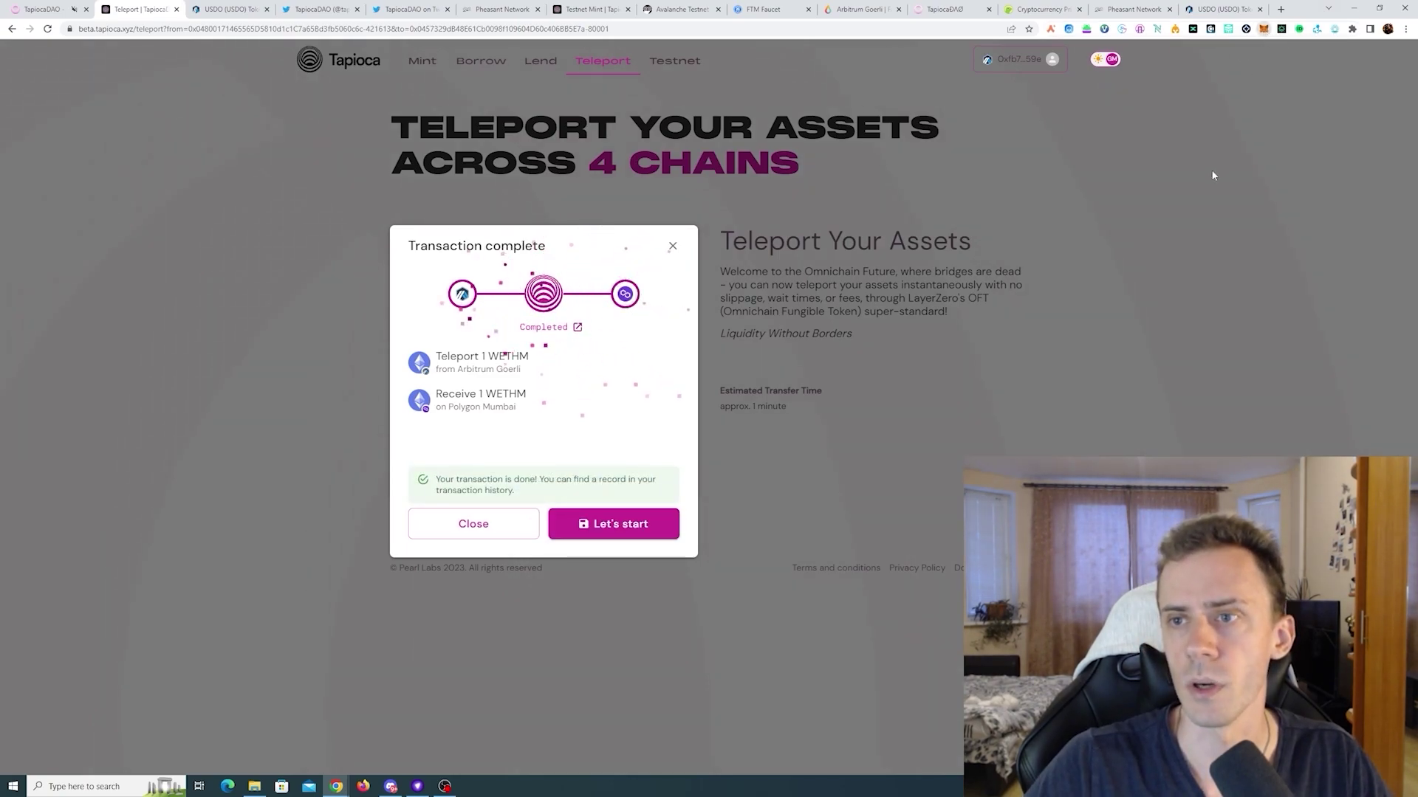
{"action": "left_click", "coordinate": [1264, 29]}
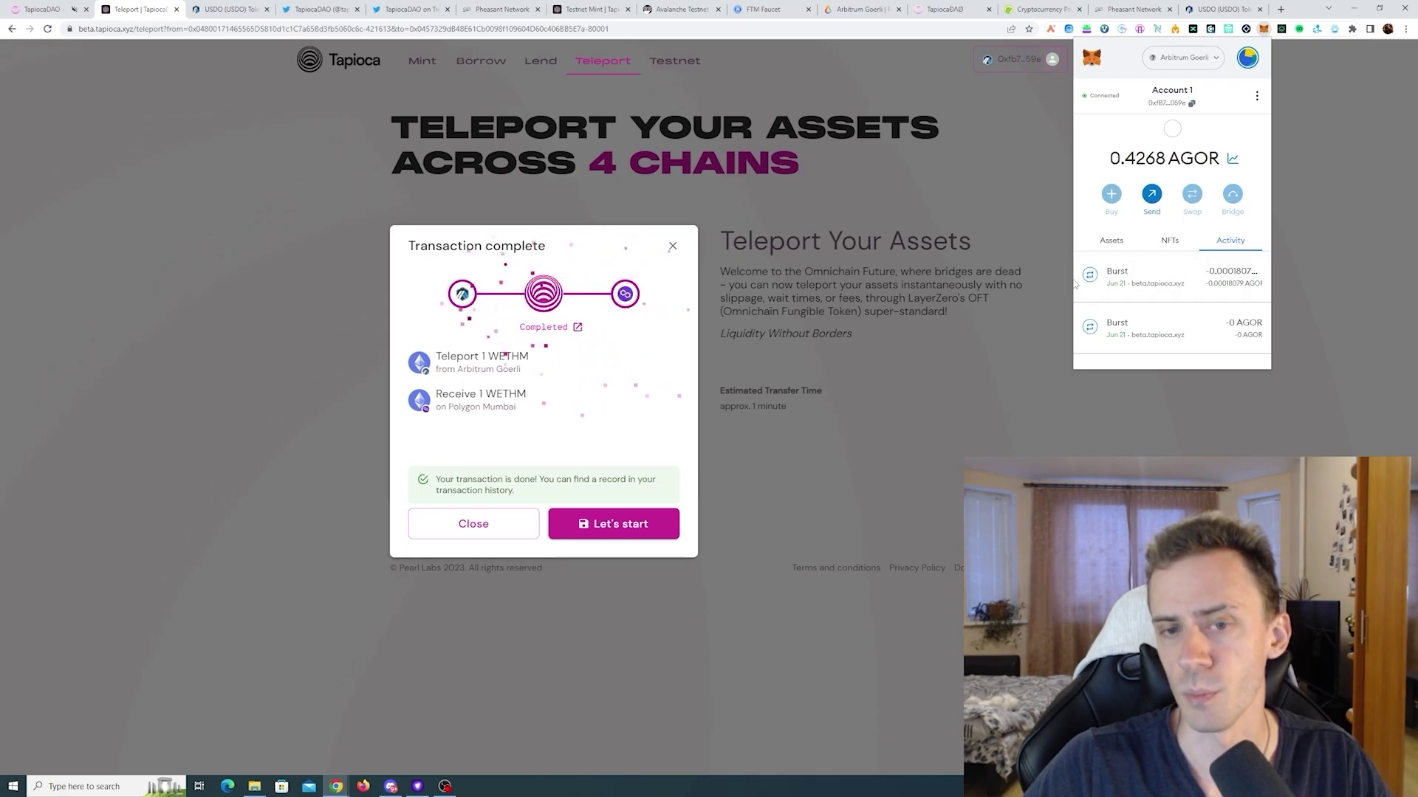
{"action": "left_click", "coordinate": [1041, 162]}
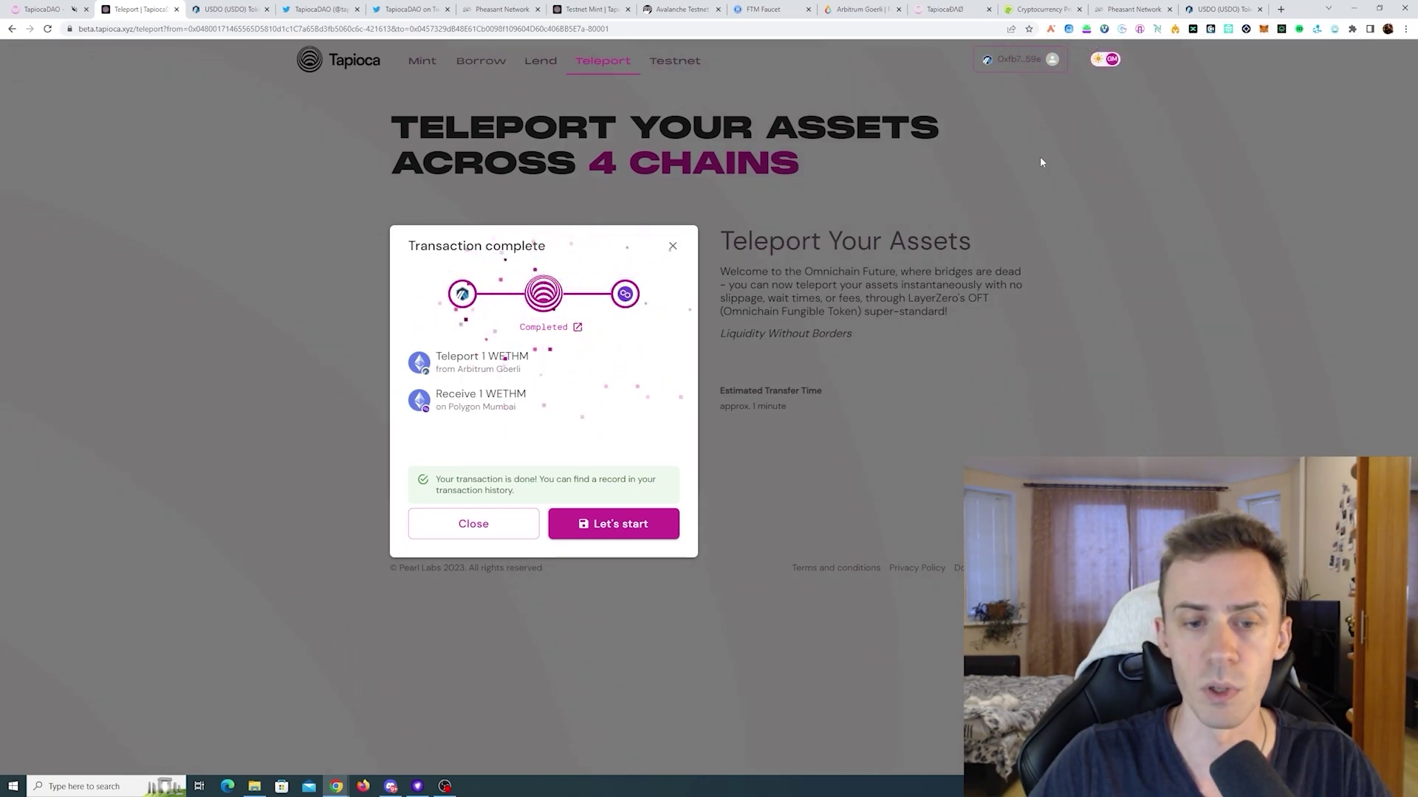
- Close the Transaction complete summary and open the Feedback form at the bottom right
{"action": "left_click", "coordinate": [493, 526]}
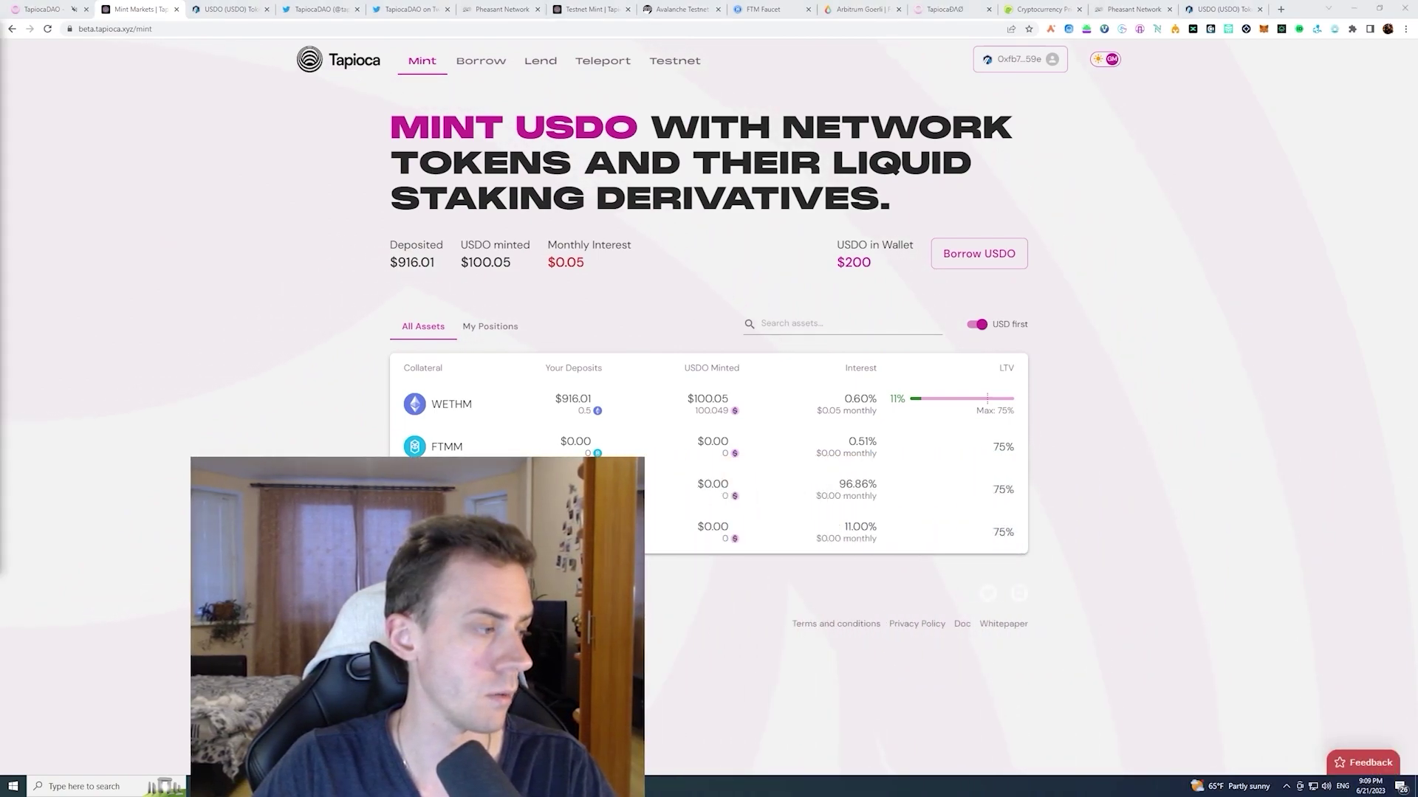
{"action": "left_click", "coordinate": [1370, 760]}
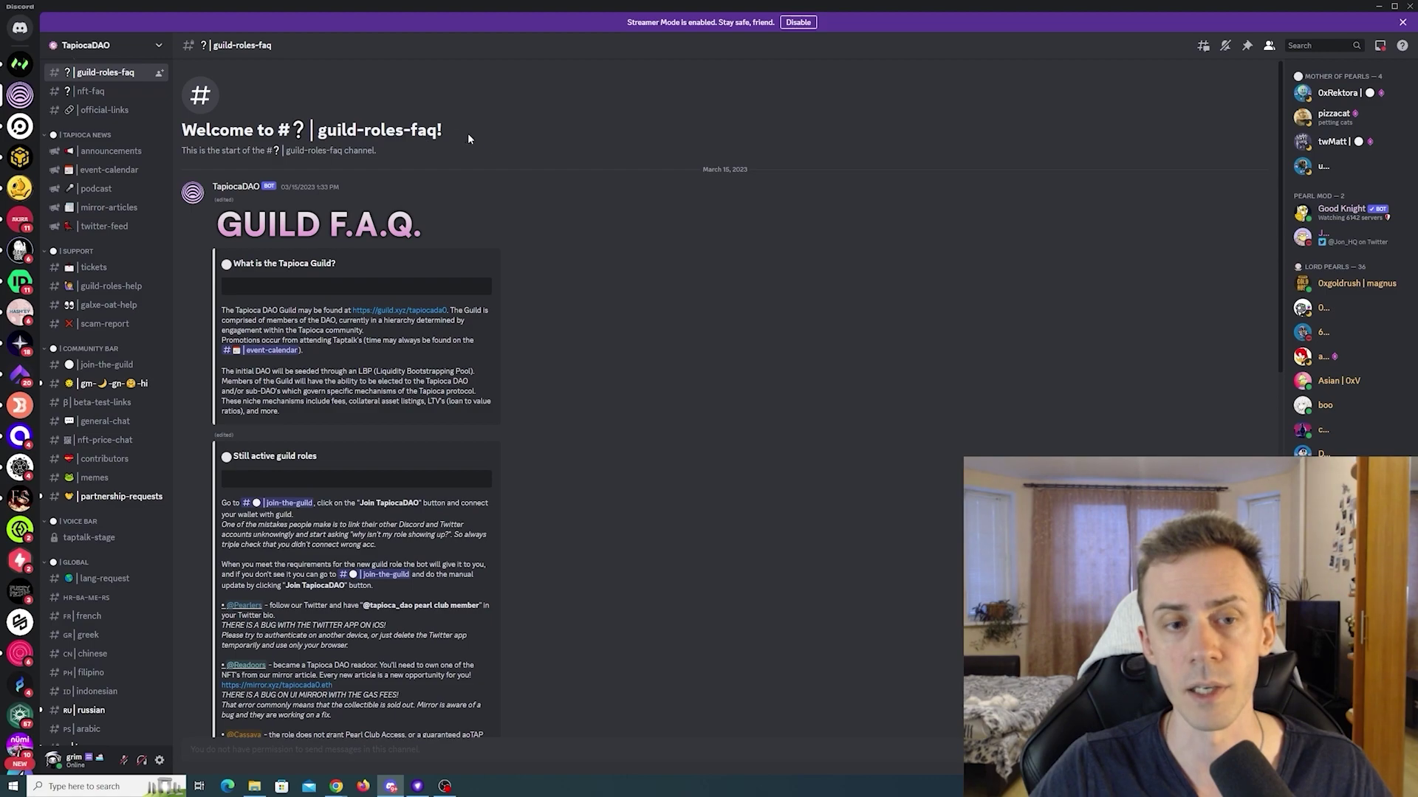
{"action": "scroll", "coordinate": [683, 275], "scroll_direction": "down", "scroll_amount": 3}
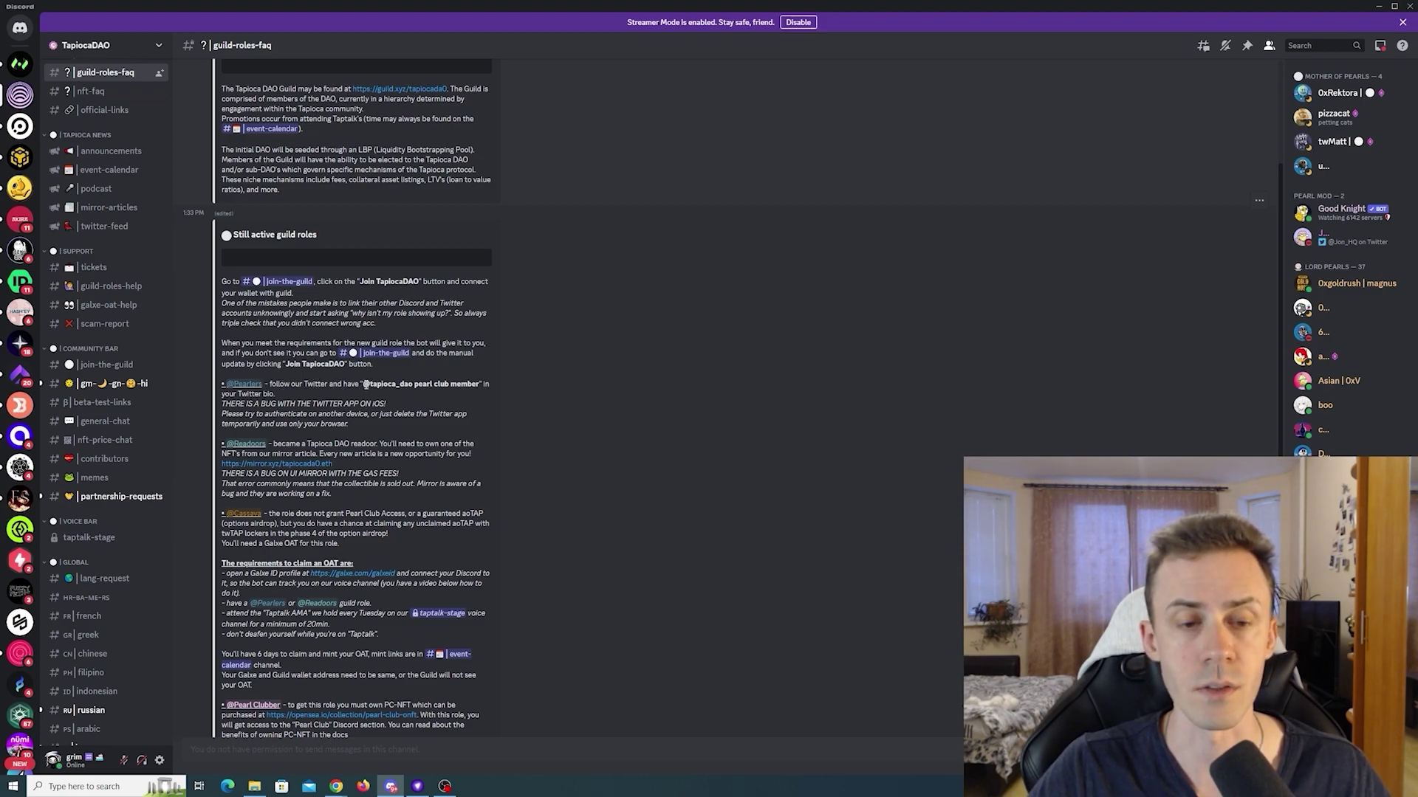
{"action": "left_click_drag", "start_coordinate": [363, 384], "coordinate": [480, 384]}
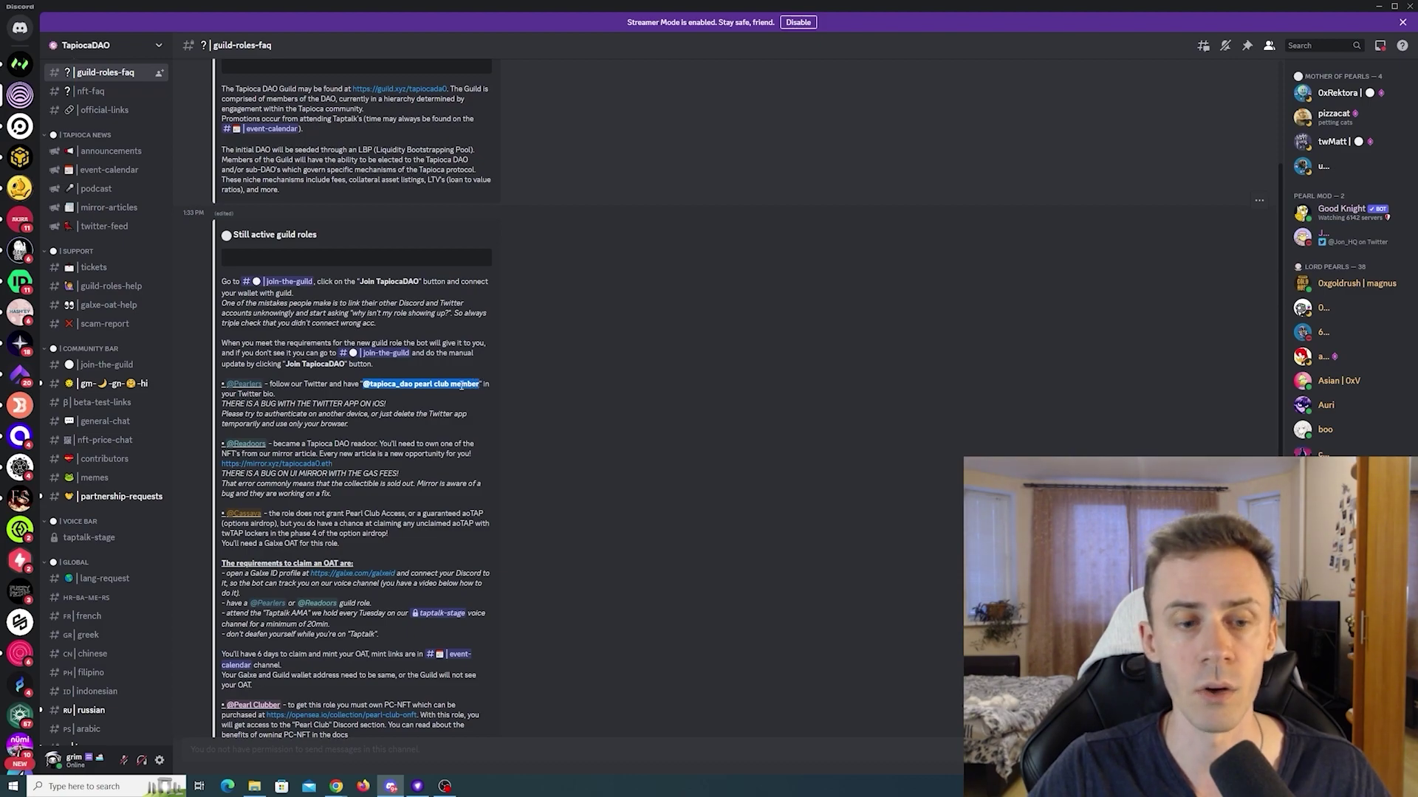
{"action": "left_click", "coordinate": [465, 410]}
{"action": "scroll", "coordinate": [455, 357], "scroll_direction": "down", "scroll_amount": 3}
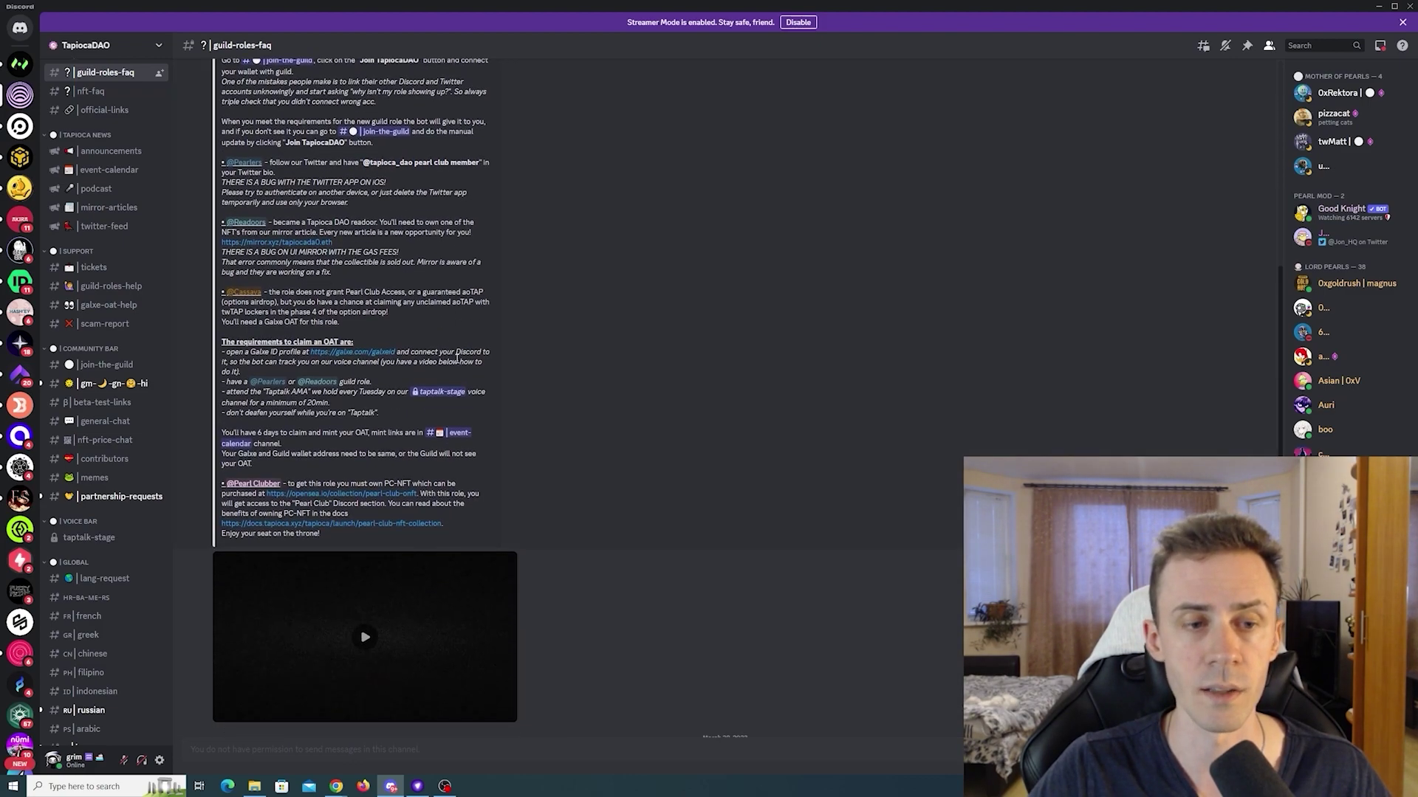
{"action": "scroll", "coordinate": [456, 357], "scroll_direction": "up", "scroll_amount": 2}
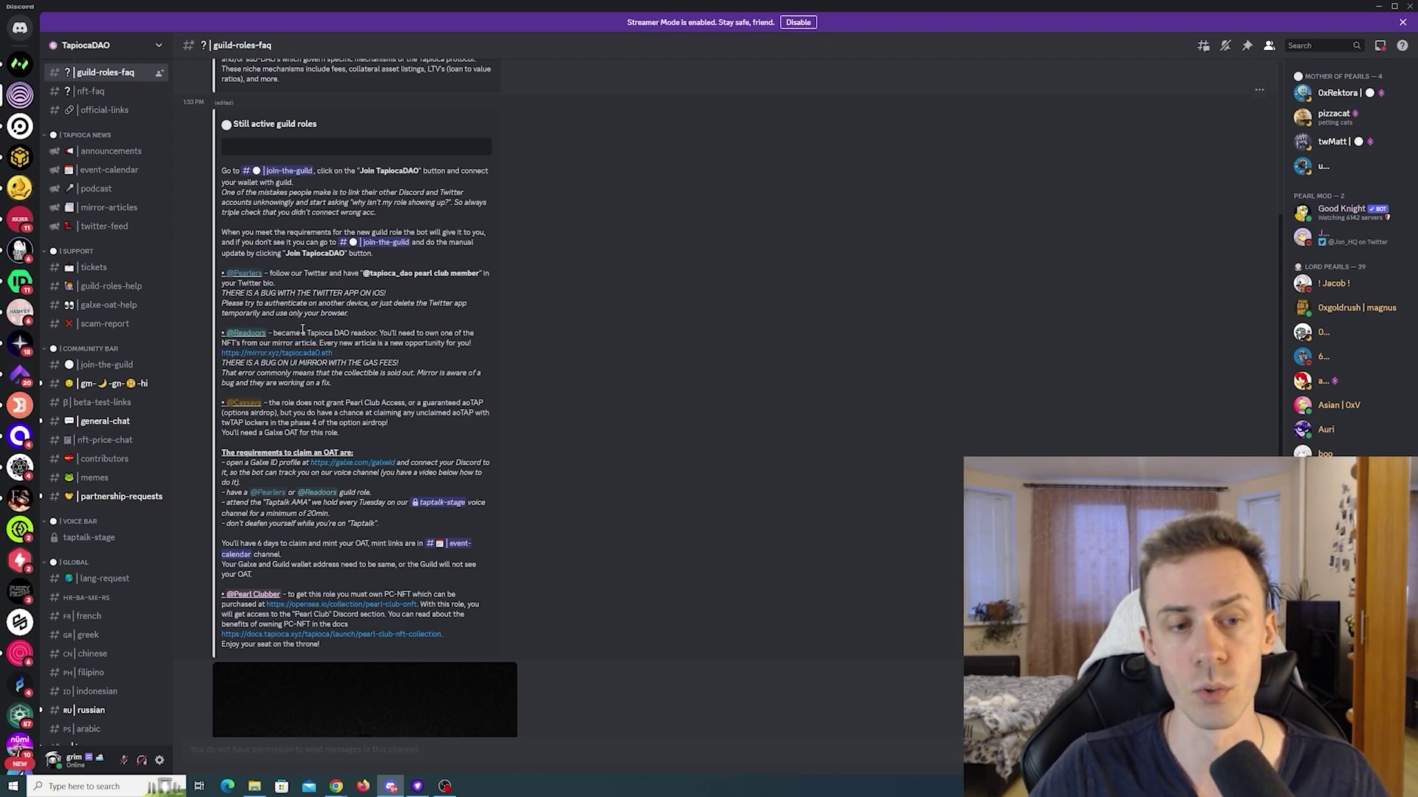
- Browse TapiocaDAO's Mirror entries, return to Discord, and follow the Pearl Club ONFT OpenSea link
{"action": "left_click", "coordinate": [286, 354]}
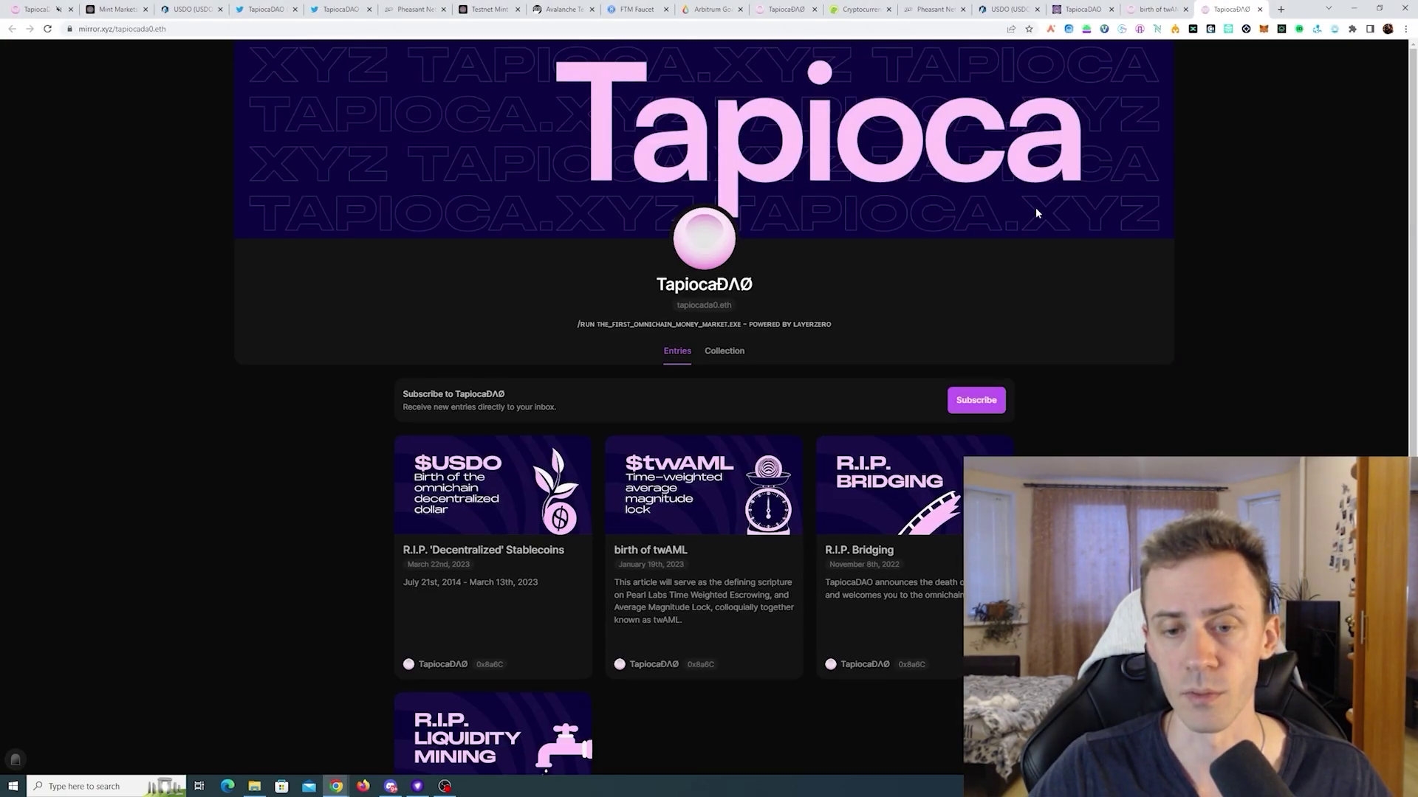
{"action": "scroll", "coordinate": [1034, 213], "scroll_direction": "down", "scroll_amount": 3}
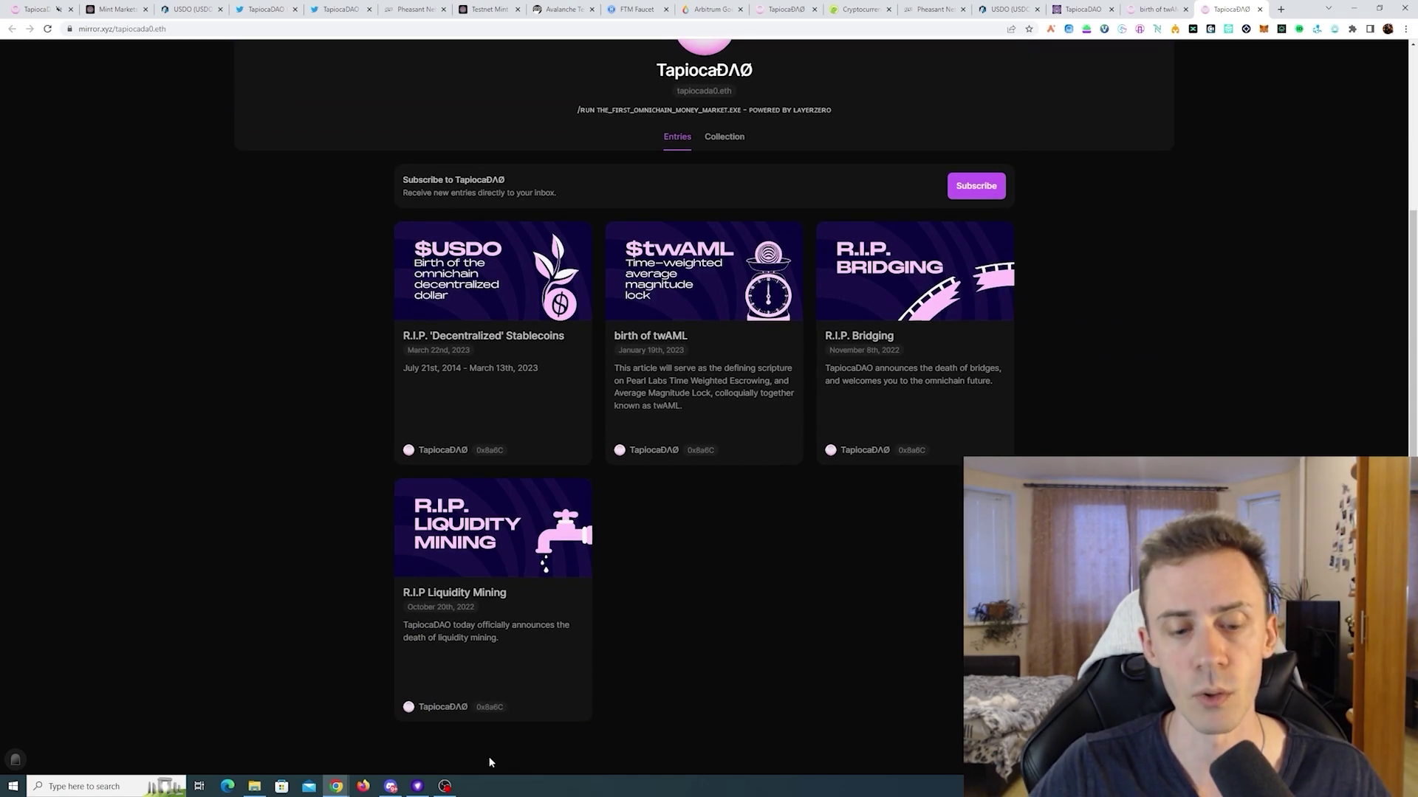
{"action": "left_click", "coordinate": [392, 787]}
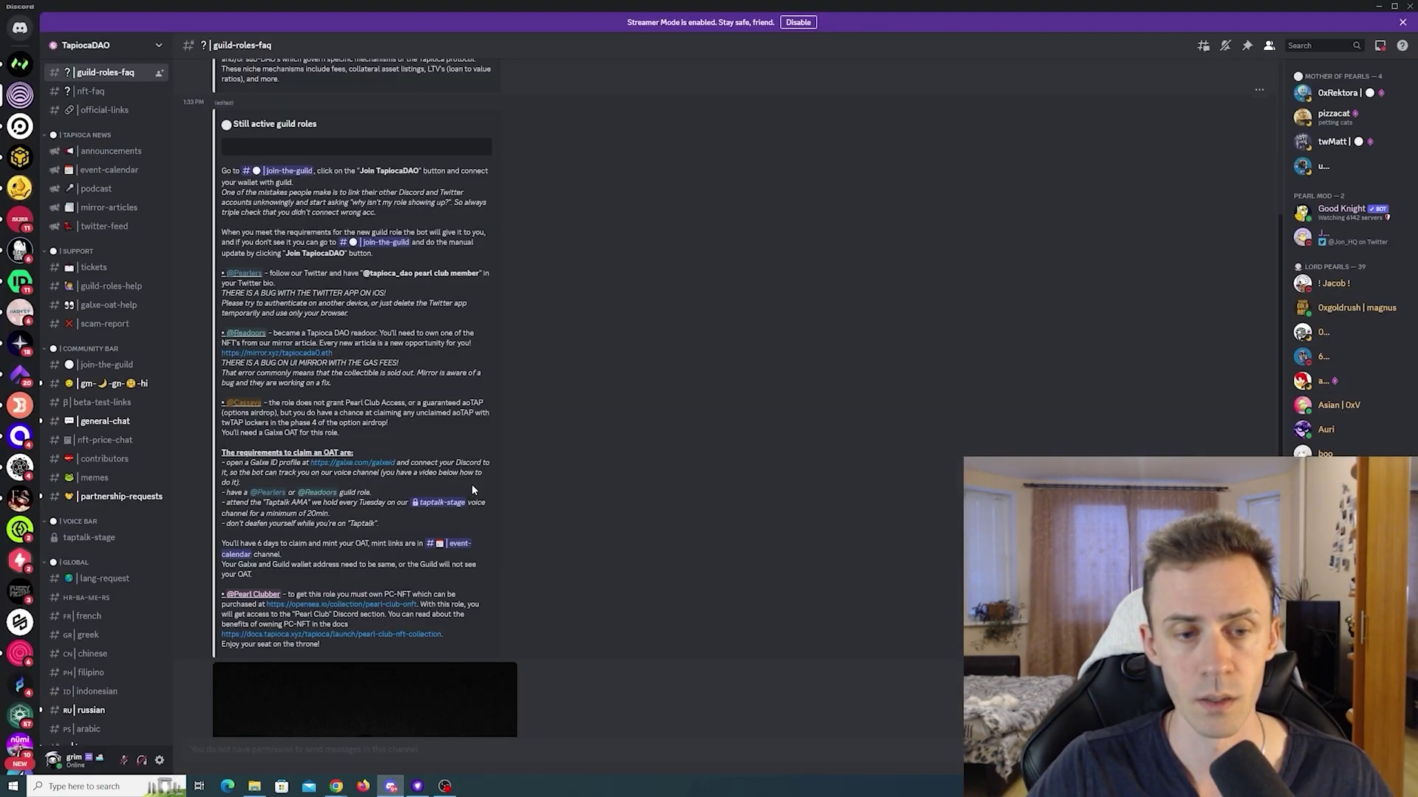
{"action": "left_click", "coordinate": [382, 604]}
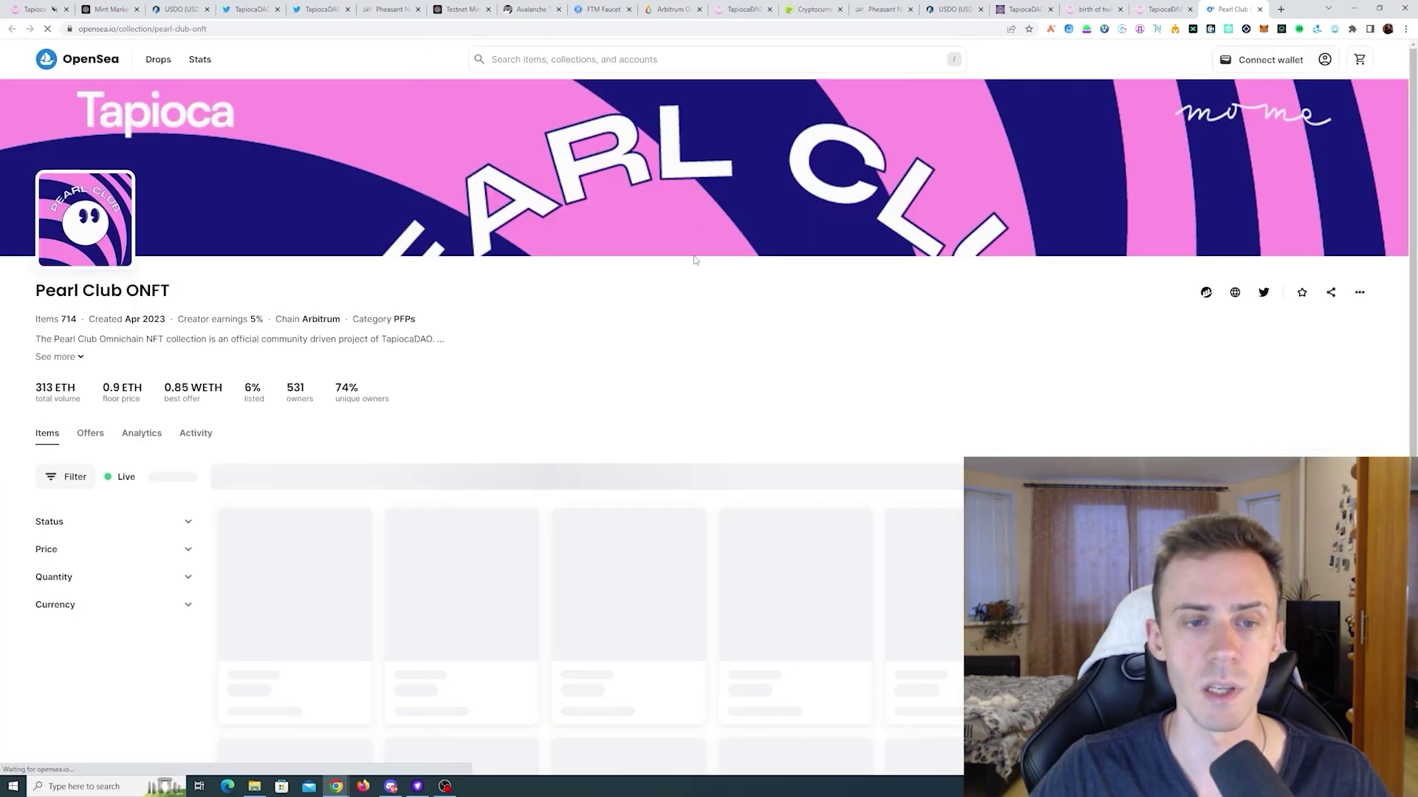
- Scroll the Pearl Club ONFT collection listings, then switch to the TapiocaDAO guild page tab
{"action": "scroll", "coordinate": [728, 288], "scroll_direction": "down", "scroll_amount": 1}
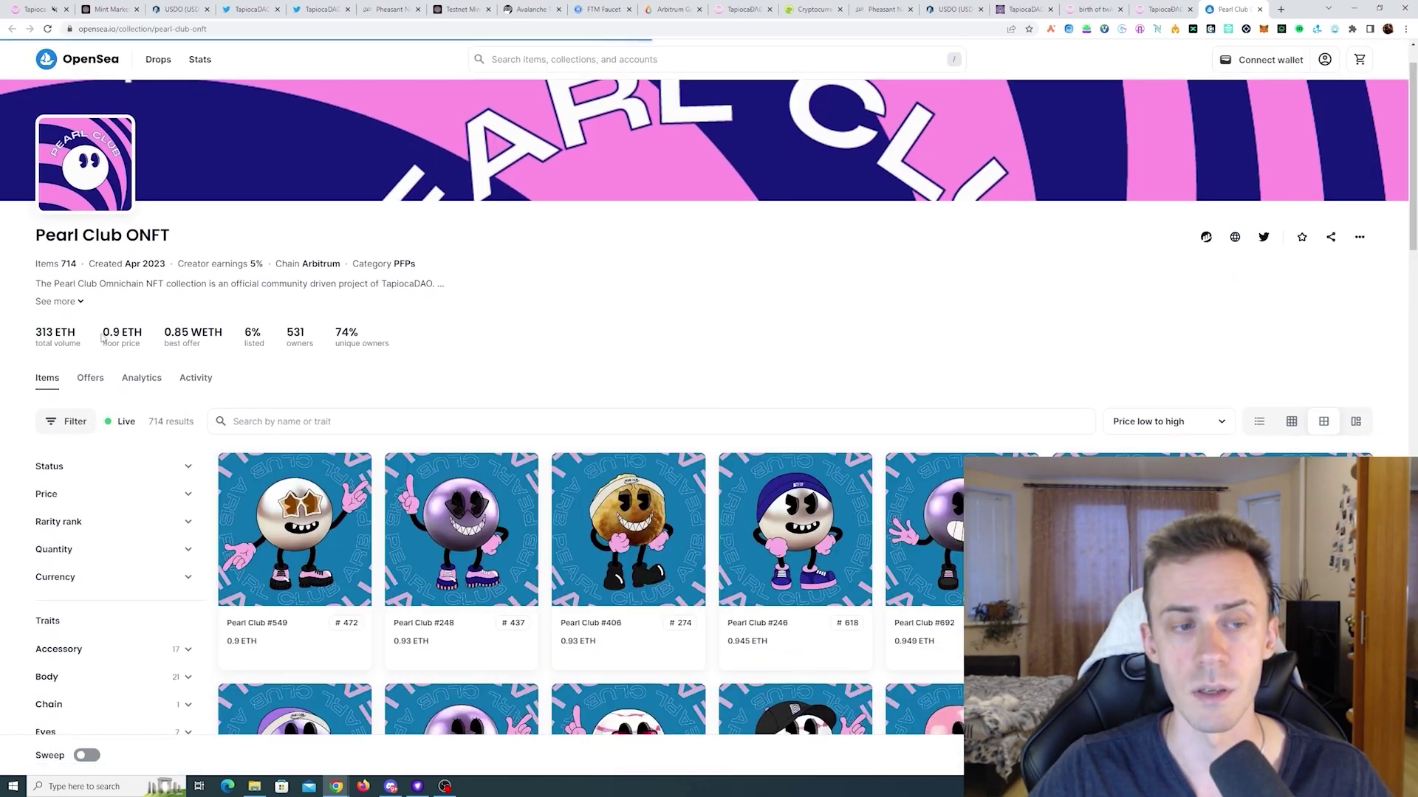
{"action": "key", "text": "ctrl+shift+Tab"}
{"action": "key", "text": "ctrl+shift+Tab"}
{"action": "key", "text": "ctrl+shift+Tab"}
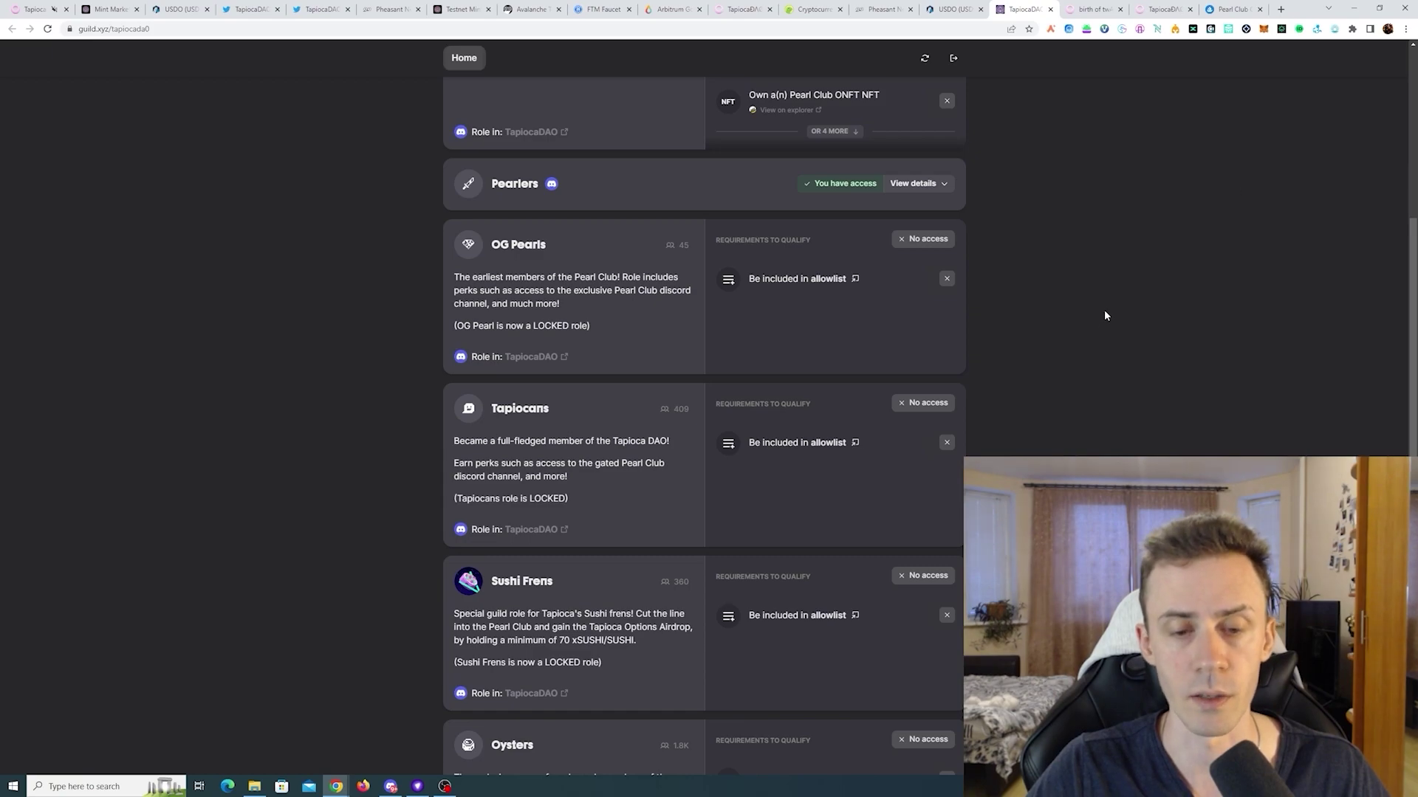
- Scroll through the OG Pearls, Tapiocans, Sushi Frens, Oysters and Cassava role requirements, then return to Discord
{"action": "scroll", "coordinate": [1105, 315], "scroll_direction": "down", "scroll_amount": 2}
{"action": "scroll", "coordinate": [1102, 315], "scroll_direction": "down", "scroll_amount": 2}
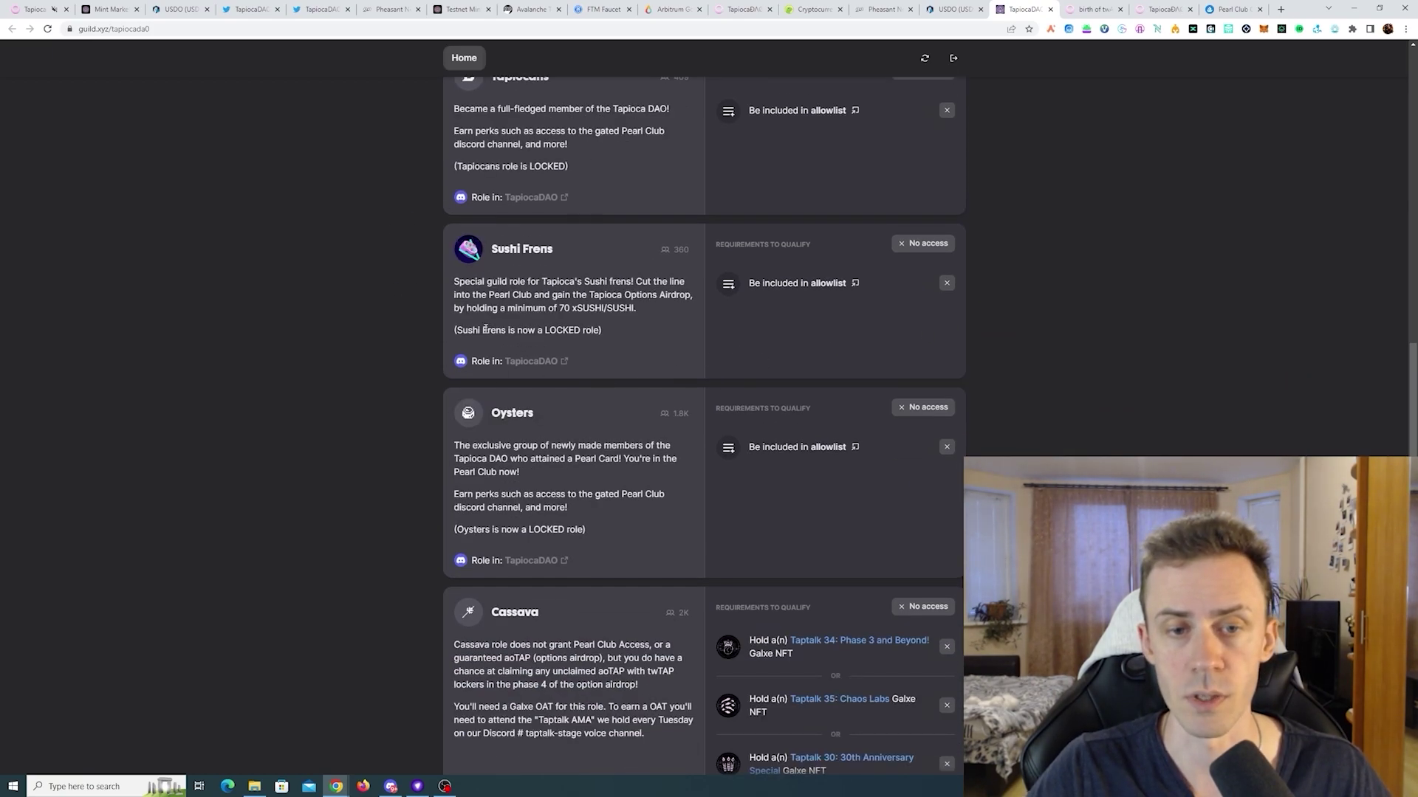
{"action": "scroll", "coordinate": [595, 419], "scroll_direction": "down", "scroll_amount": 2}
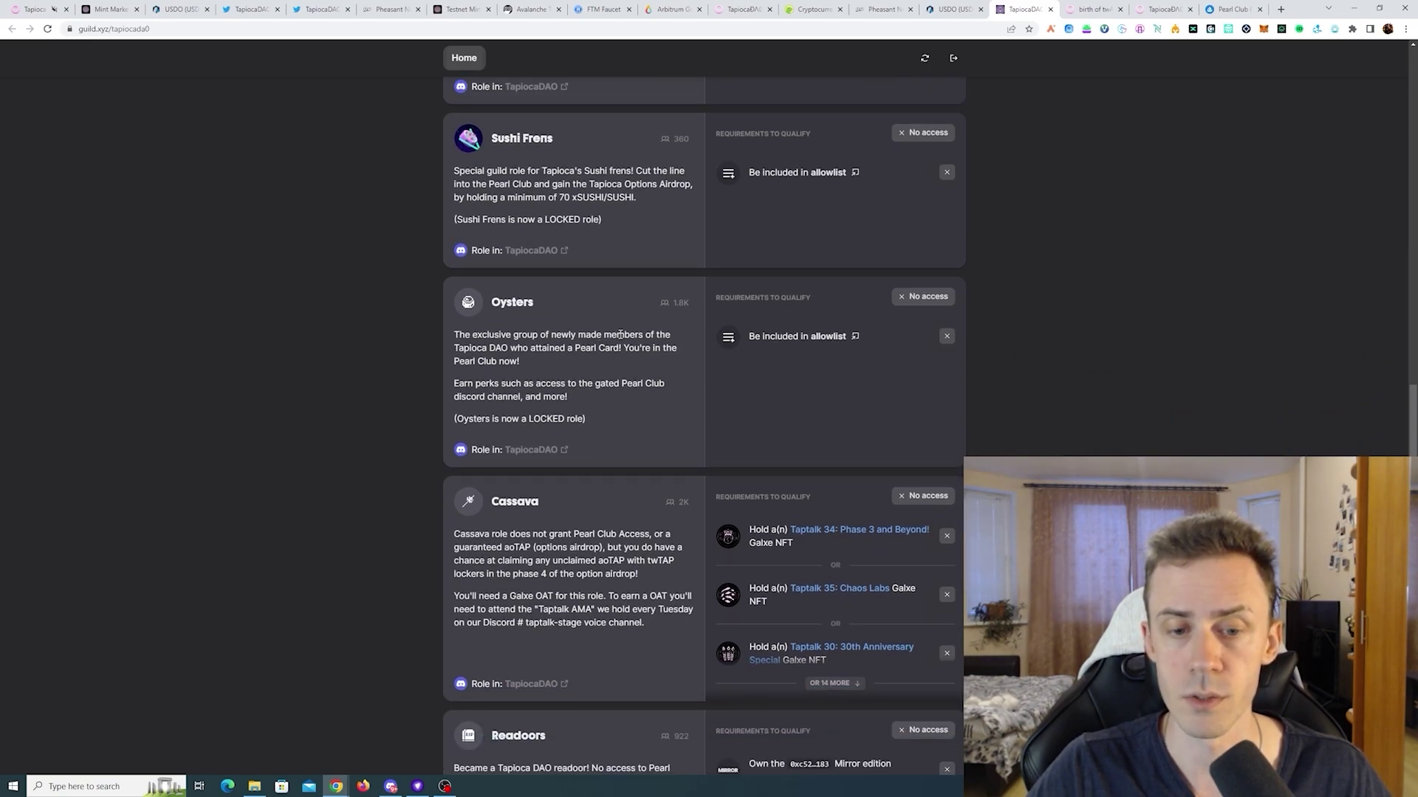
{"action": "scroll", "coordinate": [620, 334], "scroll_direction": "down", "scroll_amount": 3}
{"action": "key", "text": "alt+Tab"}
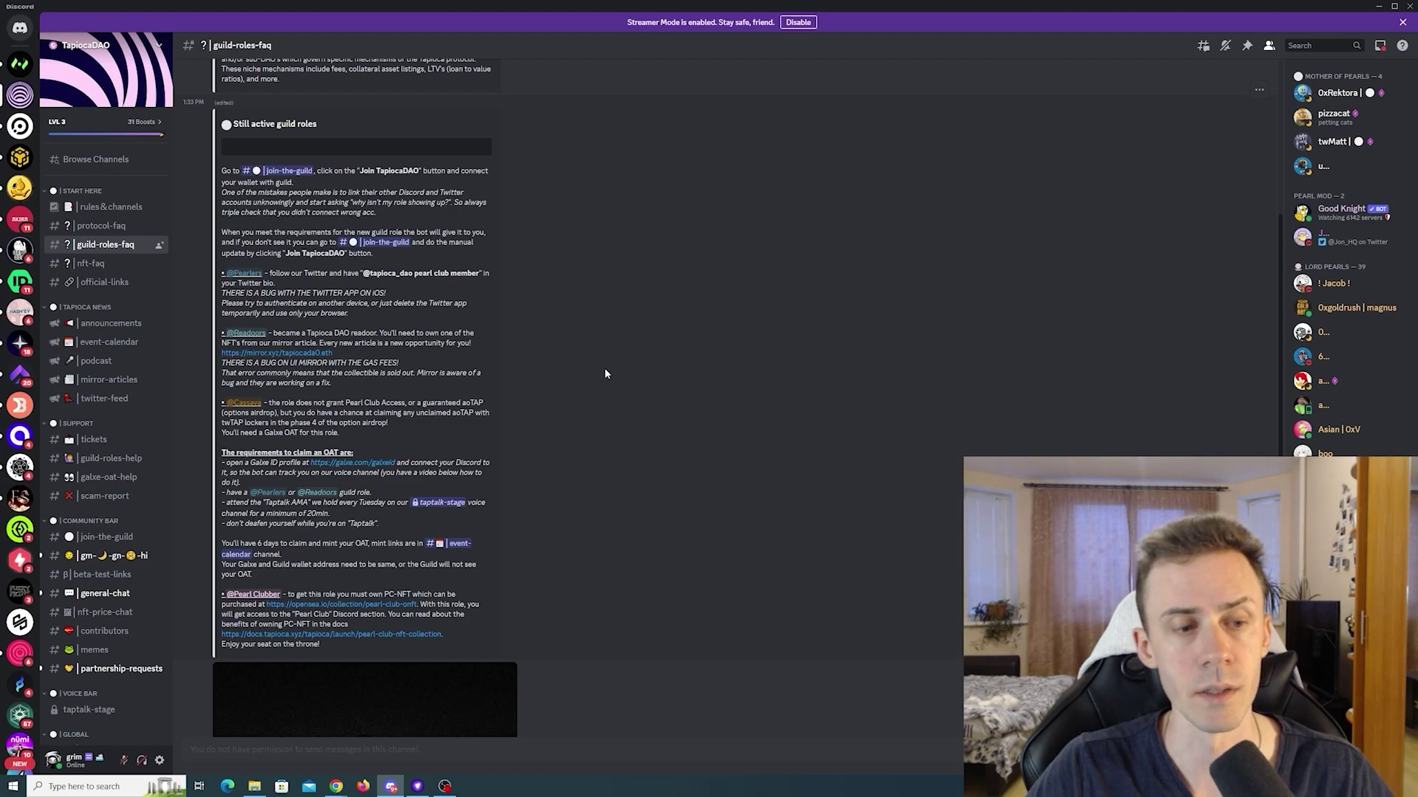
- Go through guild-roles-help to the galxe-oat-help channel and read the Cassava role OAT message
{"action": "left_click", "coordinate": [110, 459]}
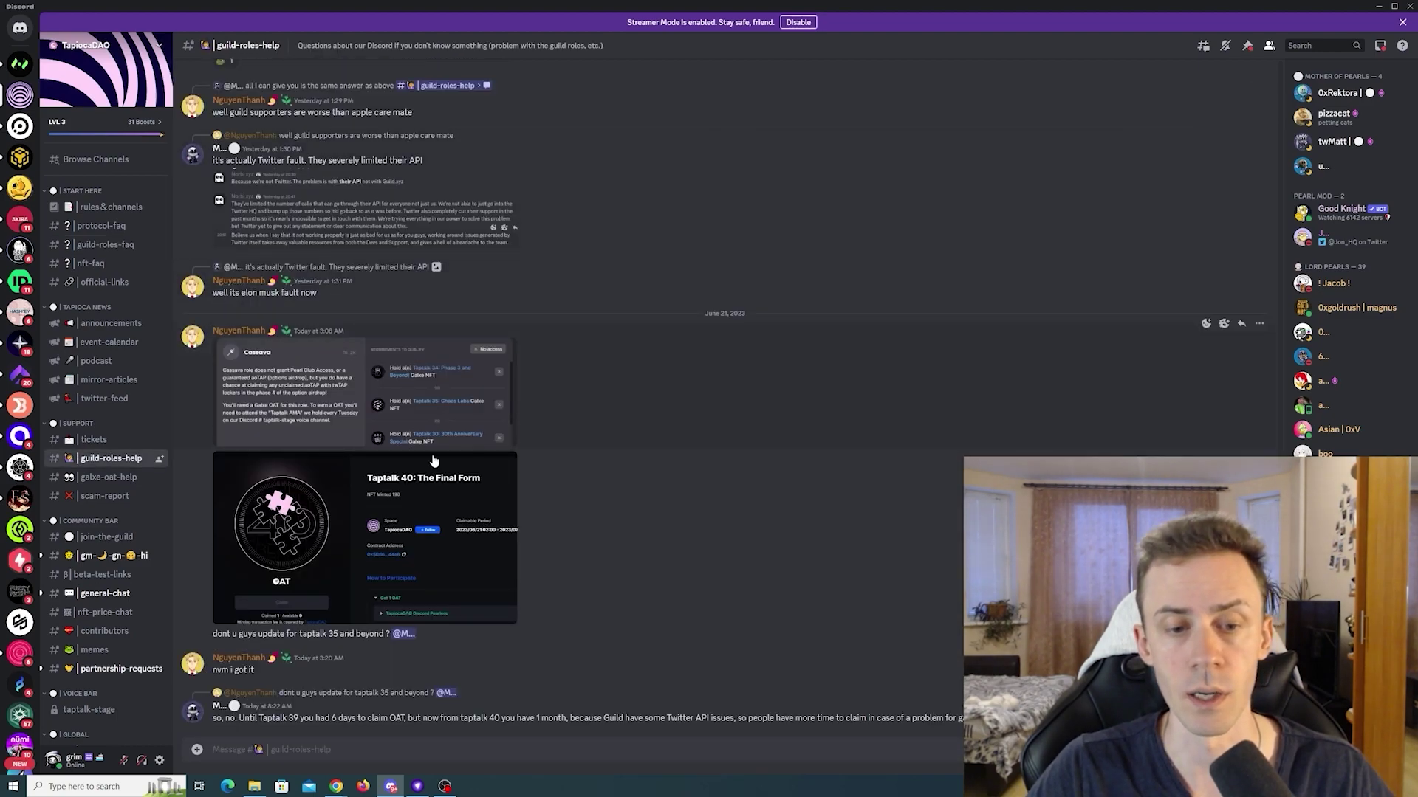
{"action": "left_click", "coordinate": [111, 478]}
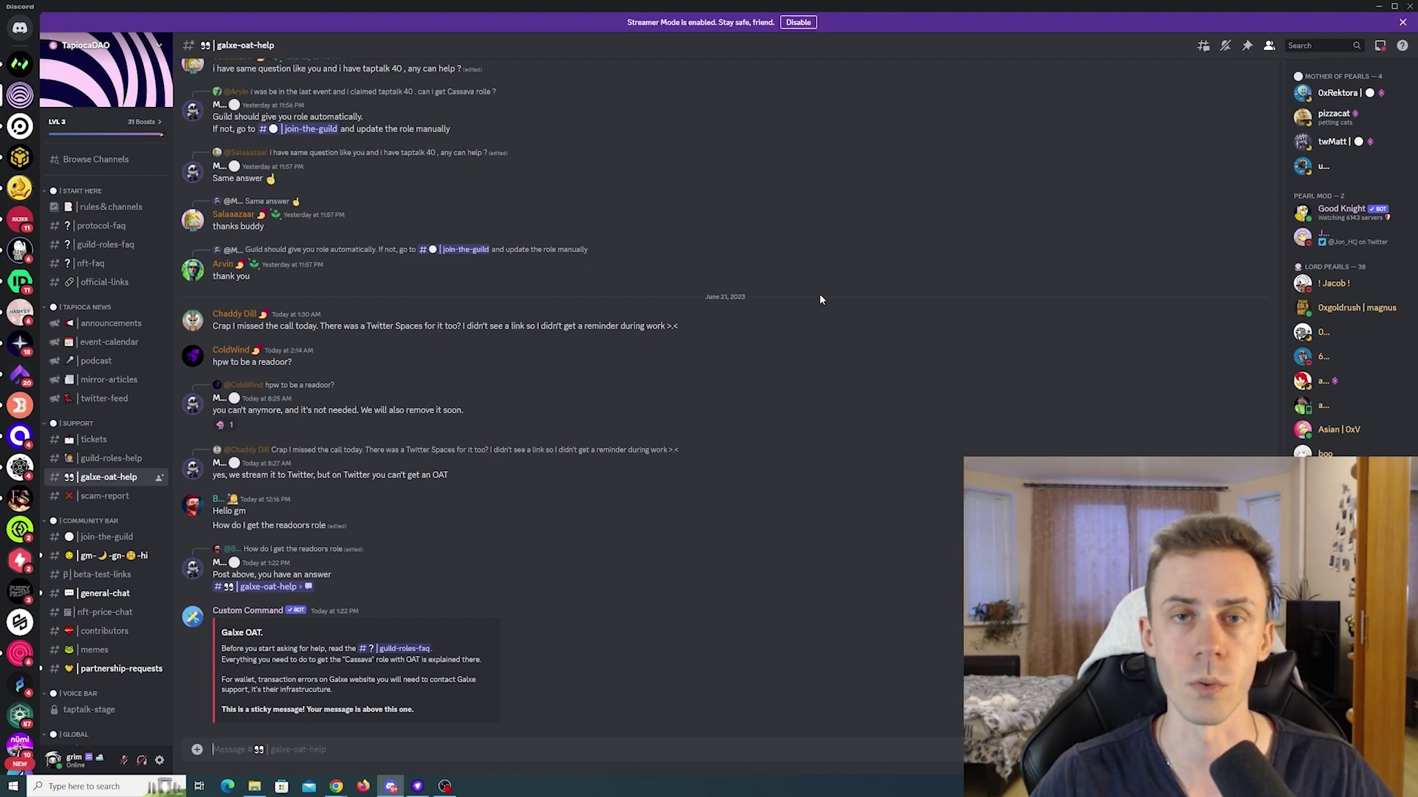
- Return to Guild.xyz to view the Cassava and Readoors Galxe NFT and Mirror edition requirements
{"action": "key", "text": "alt+Tab"}
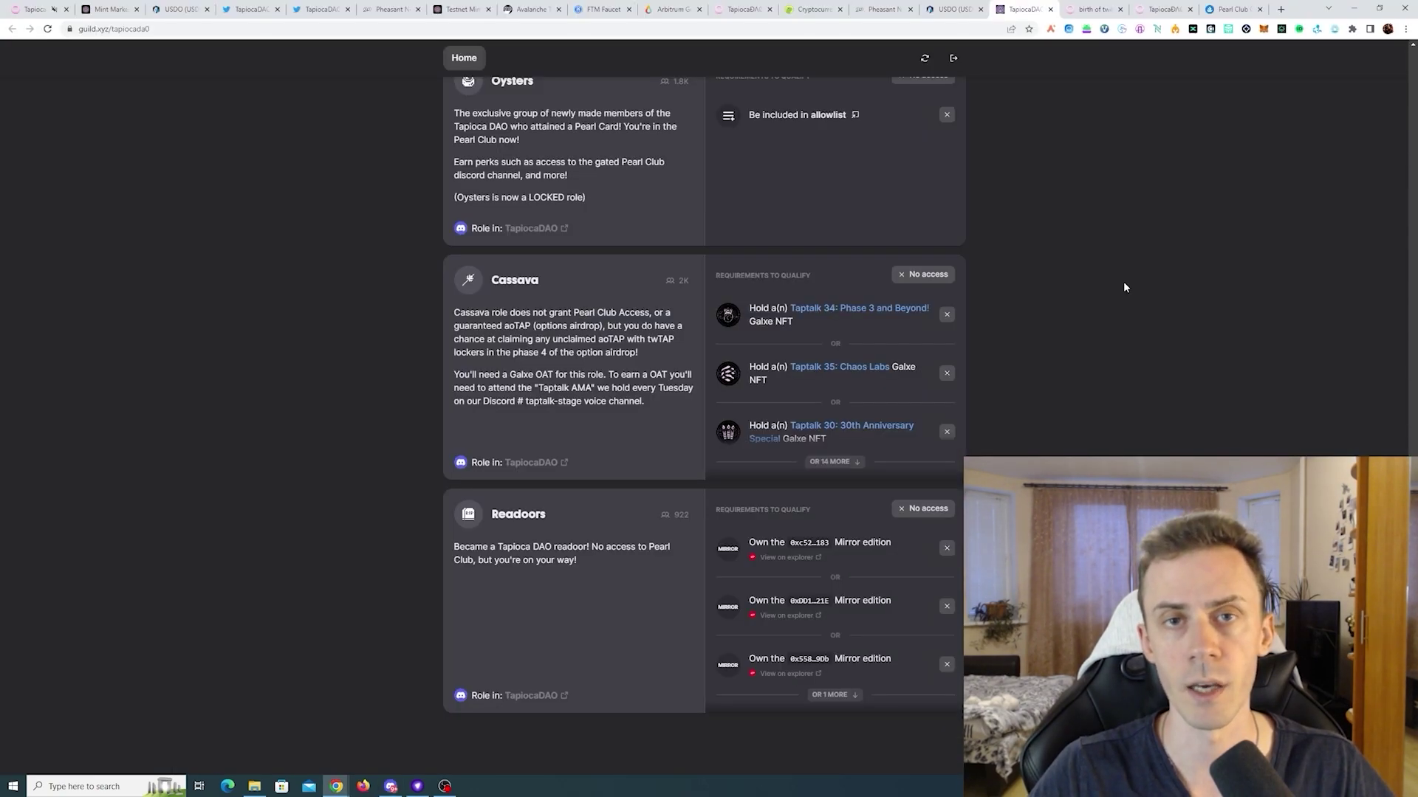